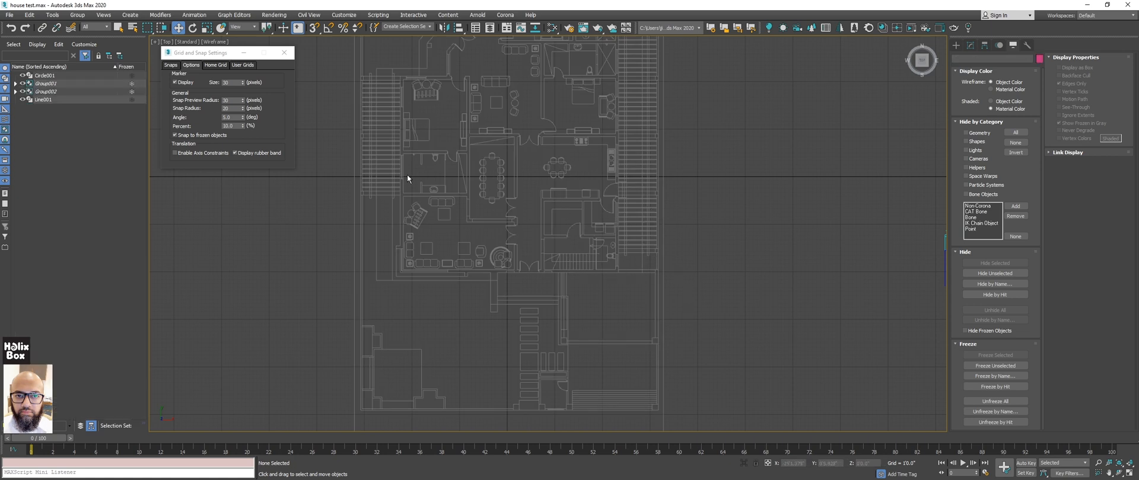
middle_click_drag(778, 203, 628, 190)
scroll(628, 190, "down", 2)
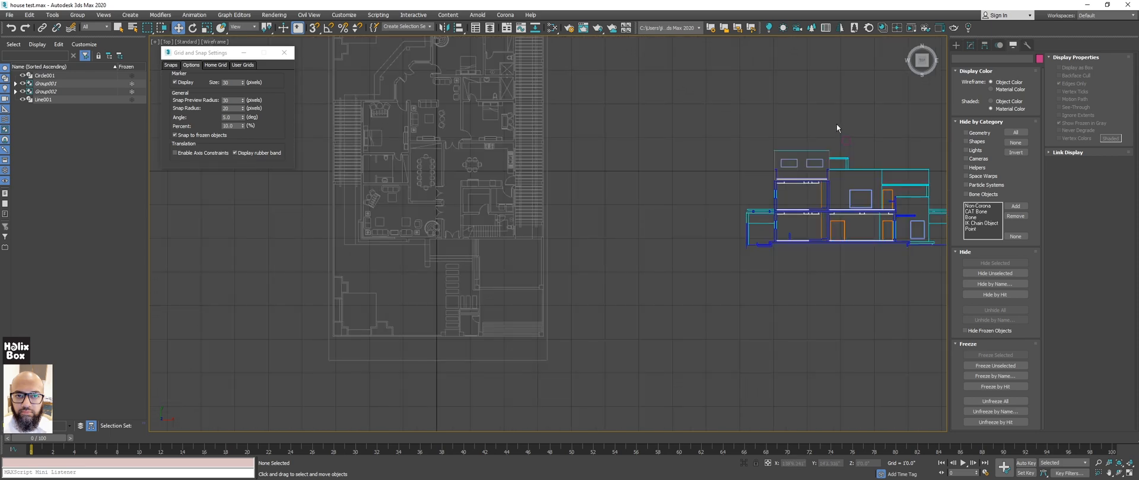
scroll(531, 188, "up", 8)
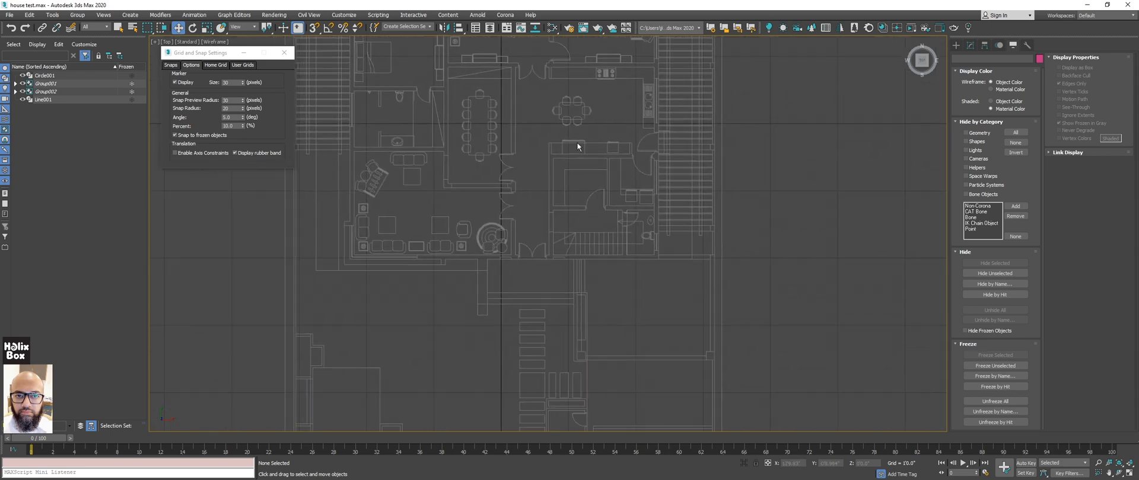
middle_click_drag(571, 241, 632, 256)
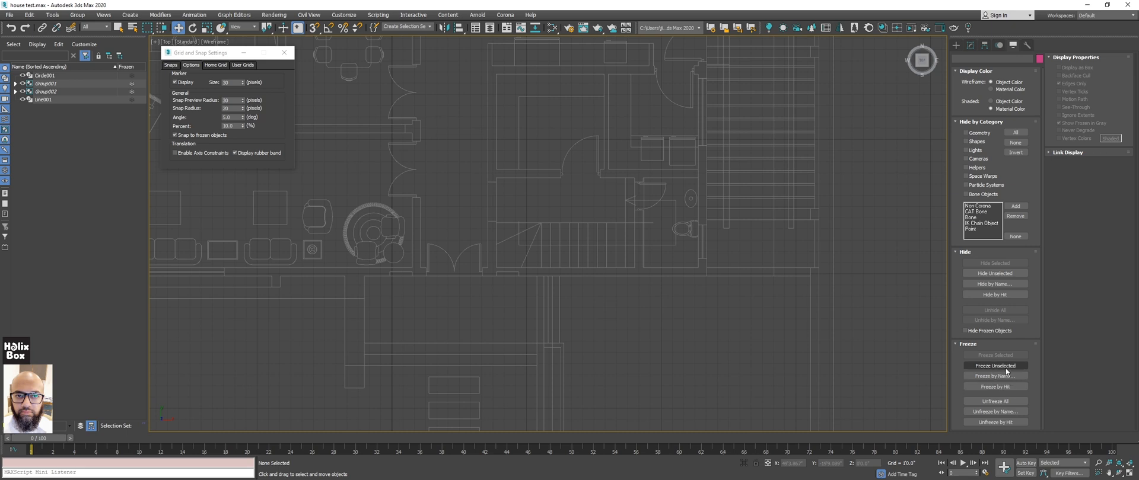
Step: Try freezing objects by picking them, and unfreeze everything in the scene
left_click(997, 387)
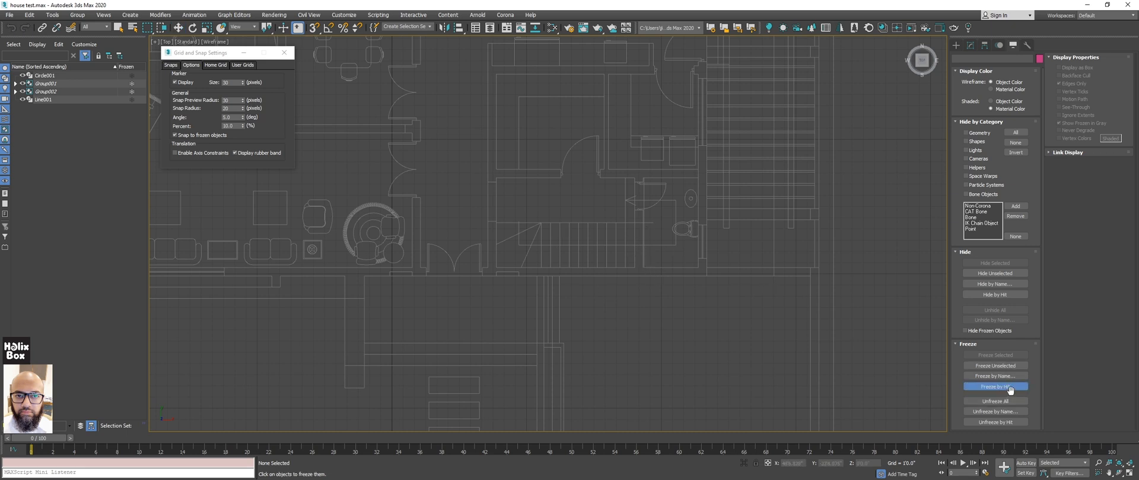
scroll(599, 212, "down", 6)
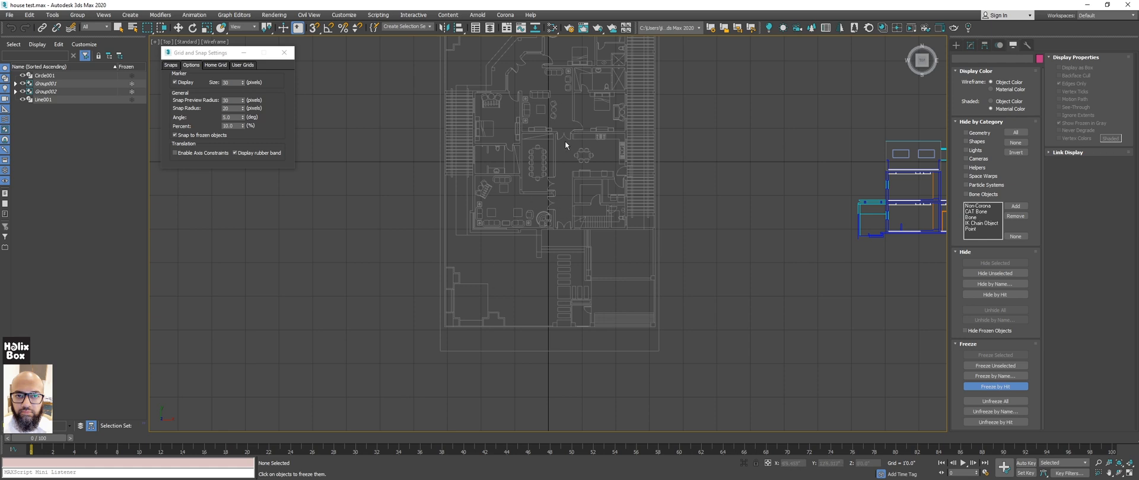
scroll(555, 159, "down", 5)
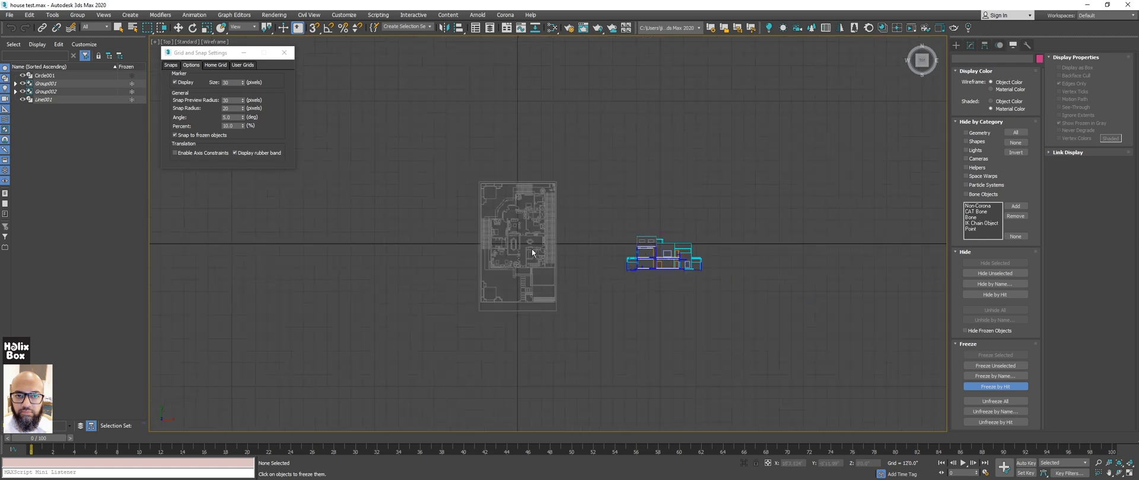
key("w")
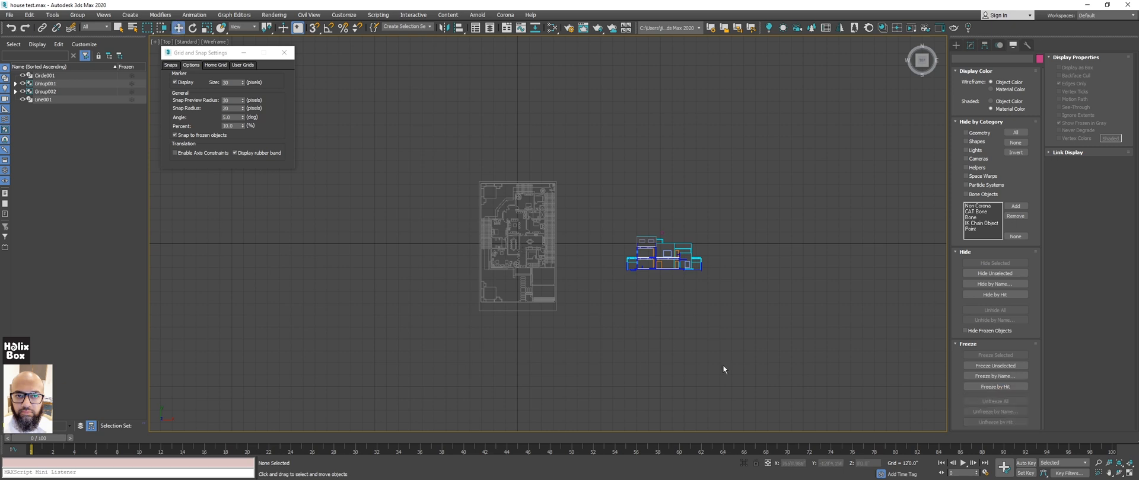
Step: Turn off Show Frozen in Gray for the floor plan group and freeze the group
scroll(548, 282, "up", 3)
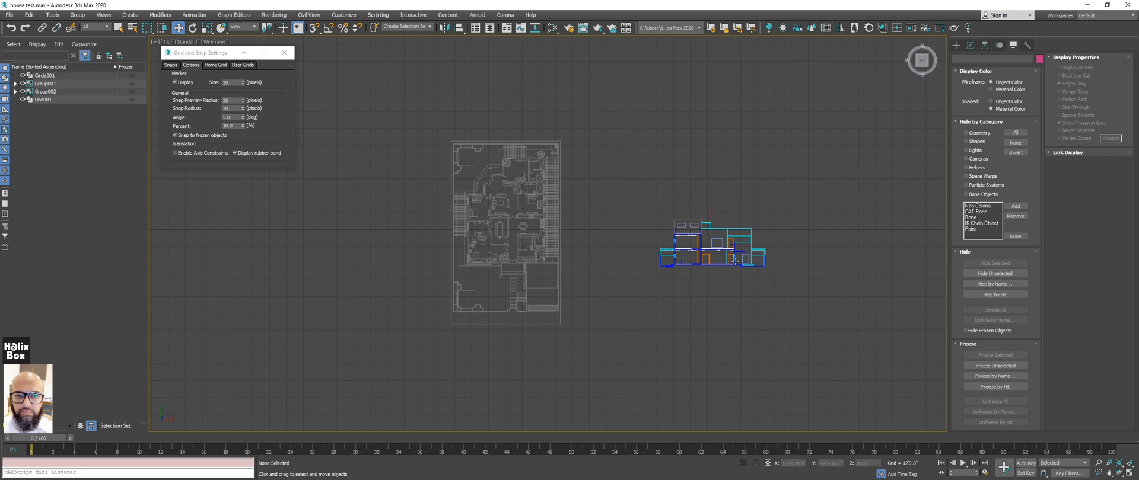
left_click(716, 227)
middle_click_drag(566, 187, 610, 164)
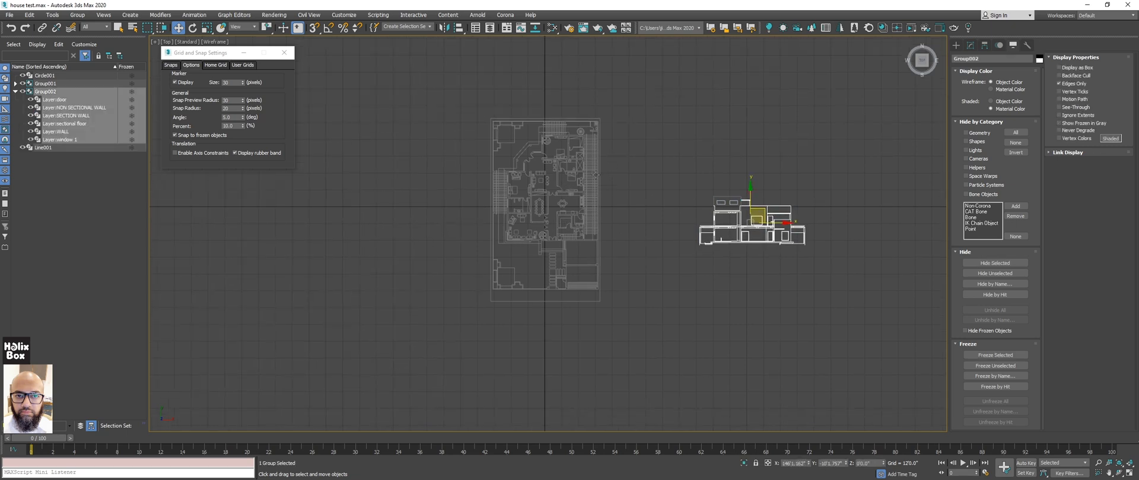
left_click(596, 175)
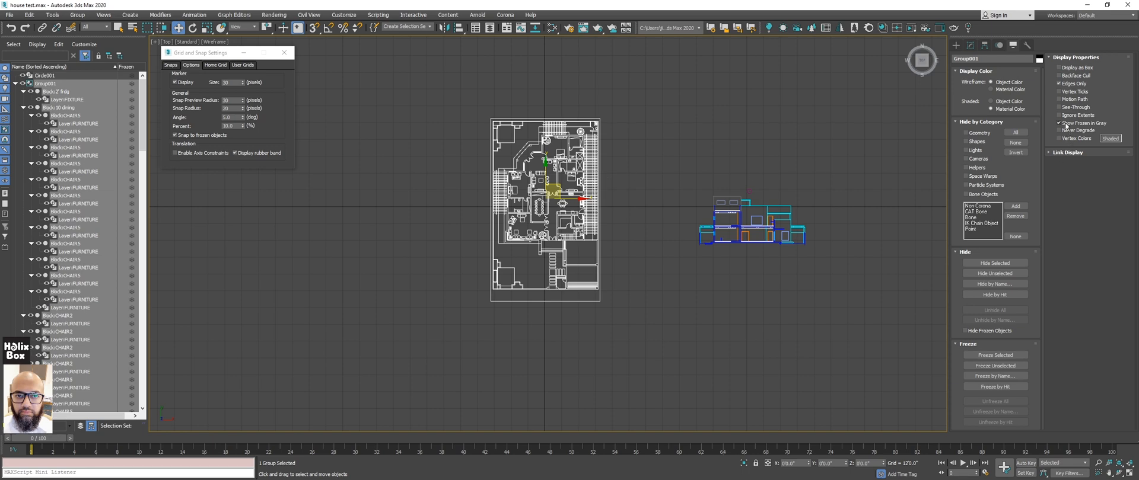
left_click(605, 195)
scroll(587, 196, "up", 3)
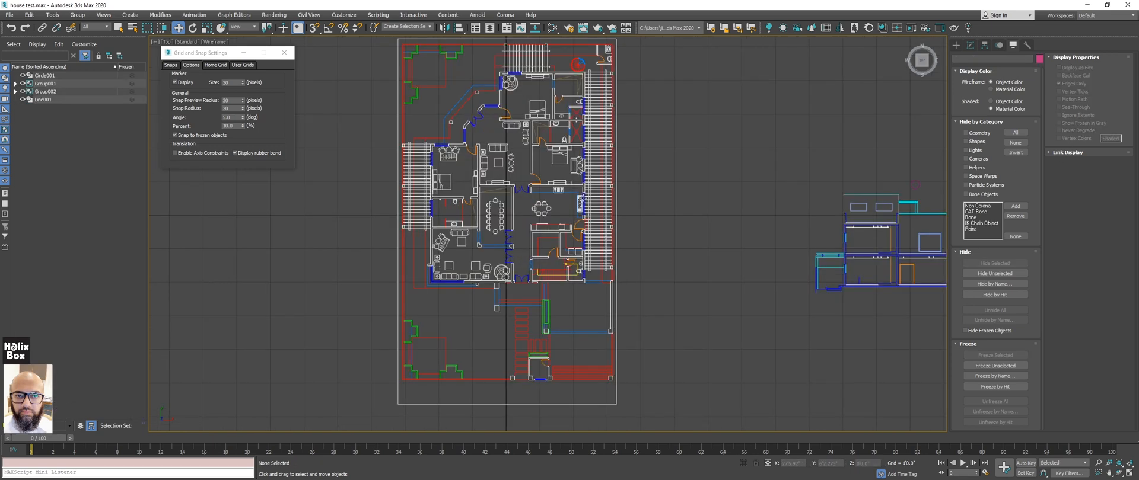
left_click(612, 219)
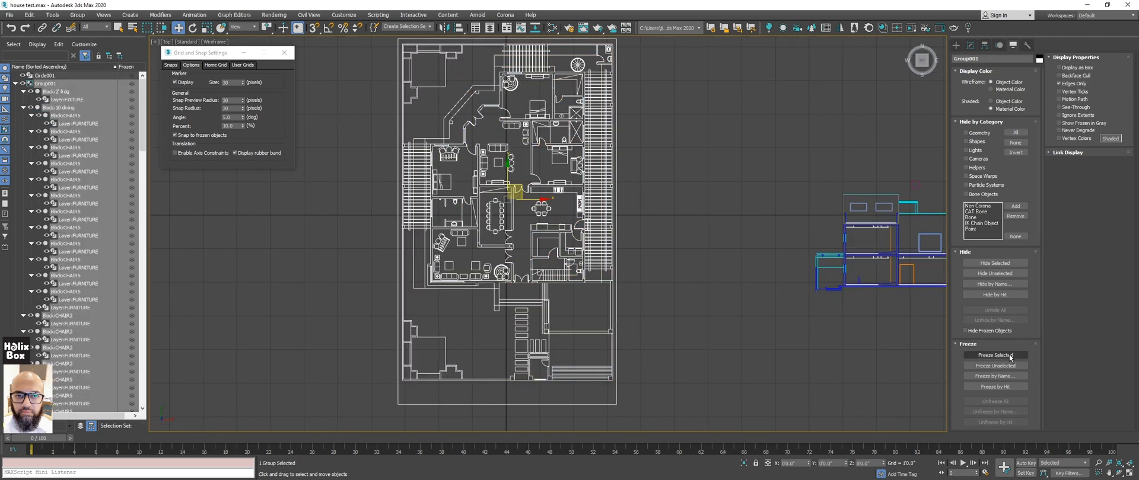
left_click(1010, 356)
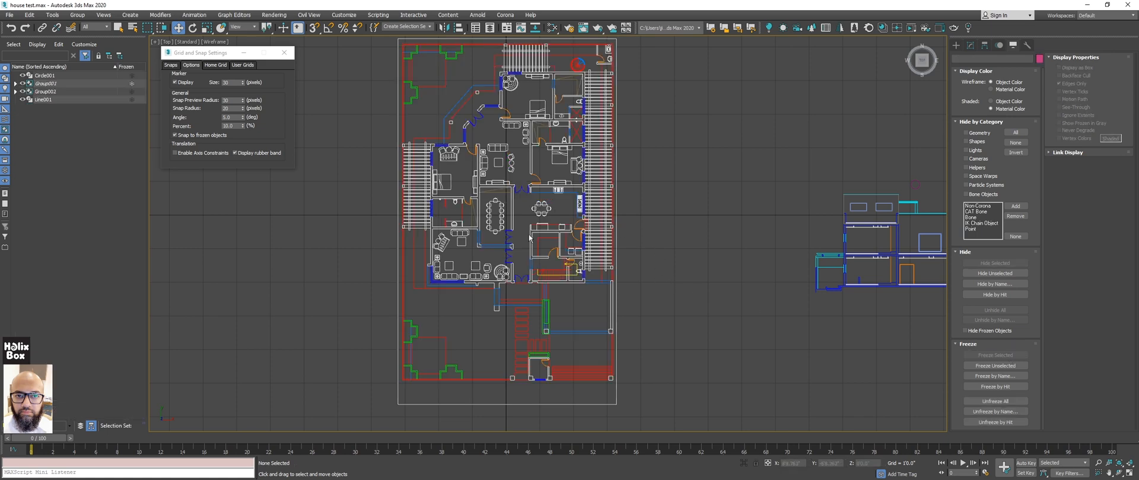
Step: Start the Line tool over the staircase area of the plan and turn on snapping in 2.5D mode
middle_click_drag(581, 160, 578, 179)
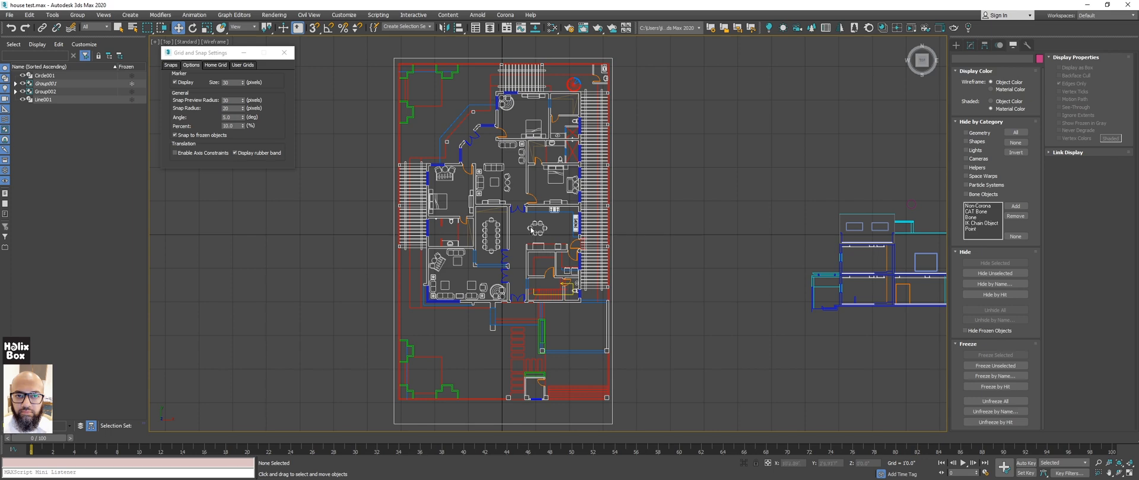
scroll(531, 230, "up", 8)
middle_click_drag(575, 177, 556, 146)
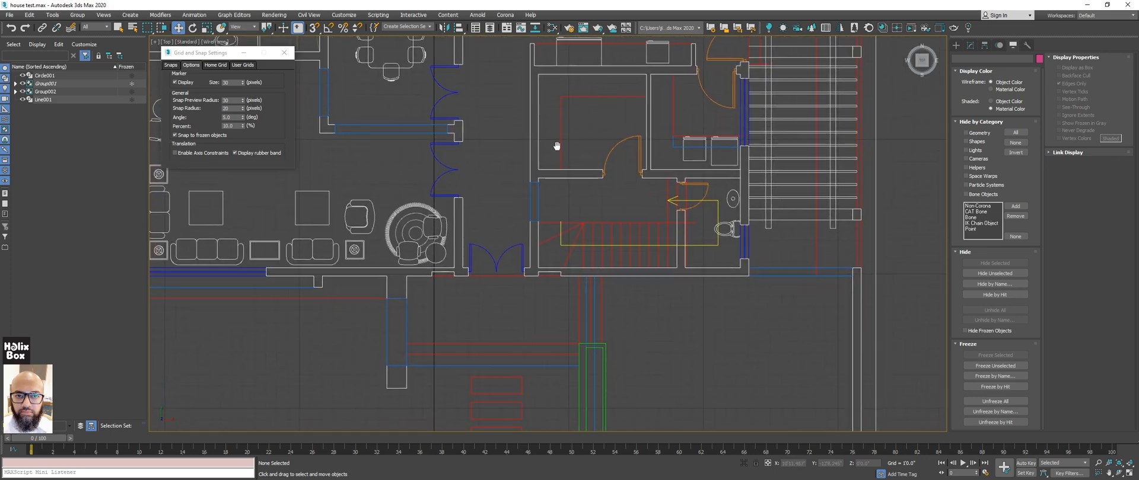
right_click(592, 241, "ctrl")
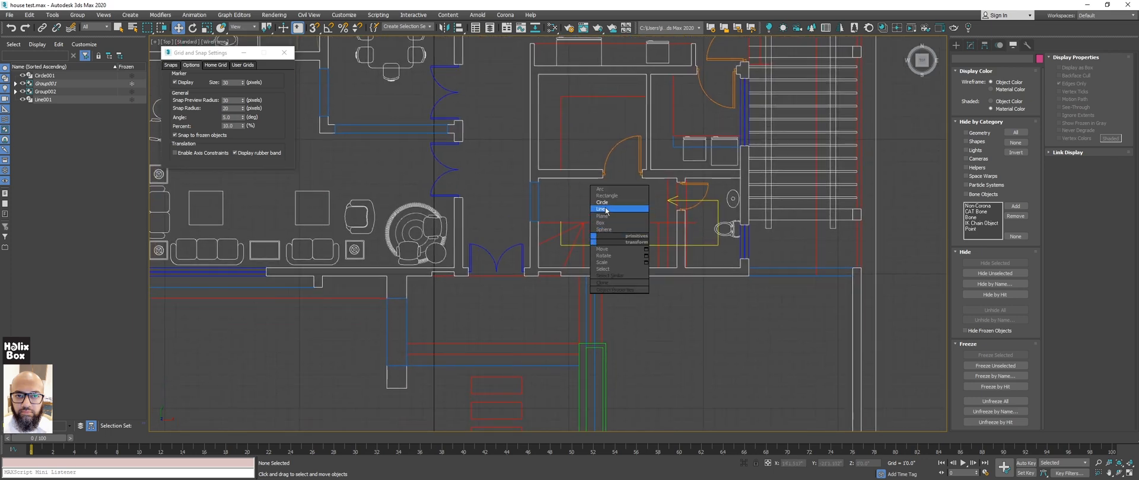
right_click(605, 208)
right_click(609, 266, "ctrl")
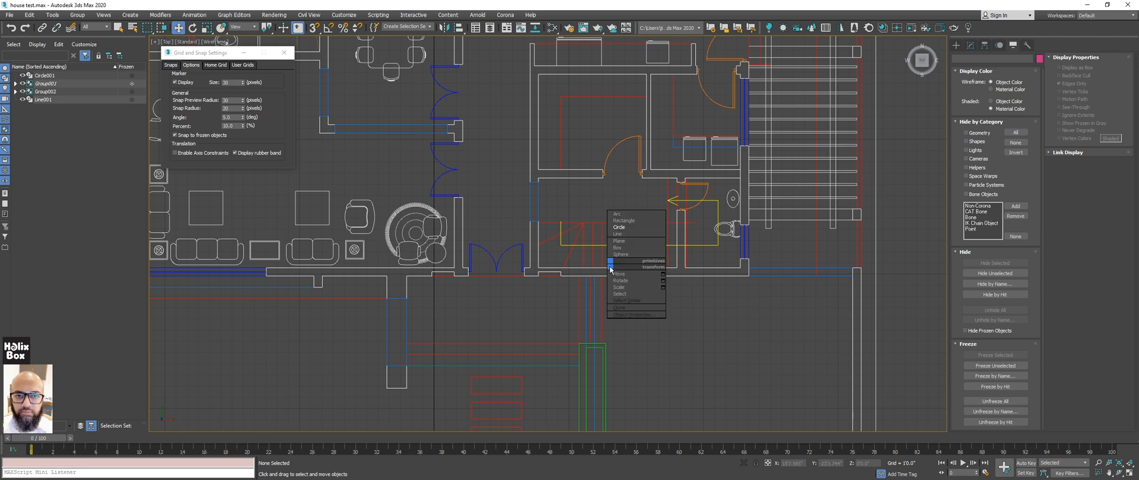
left_click(617, 234)
middle_click_drag(761, 268, 678, 256)
scroll(703, 235, "up", 3)
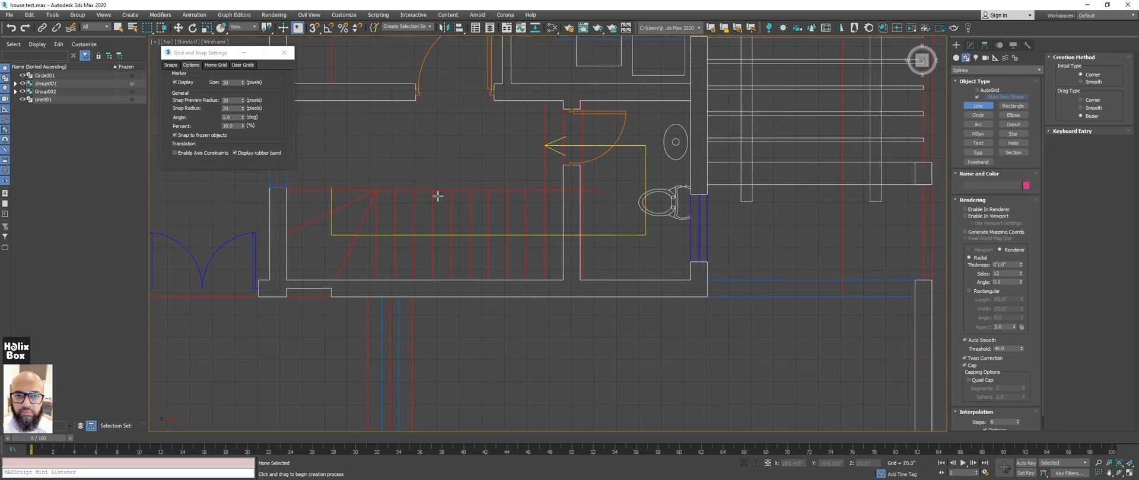
key("s")
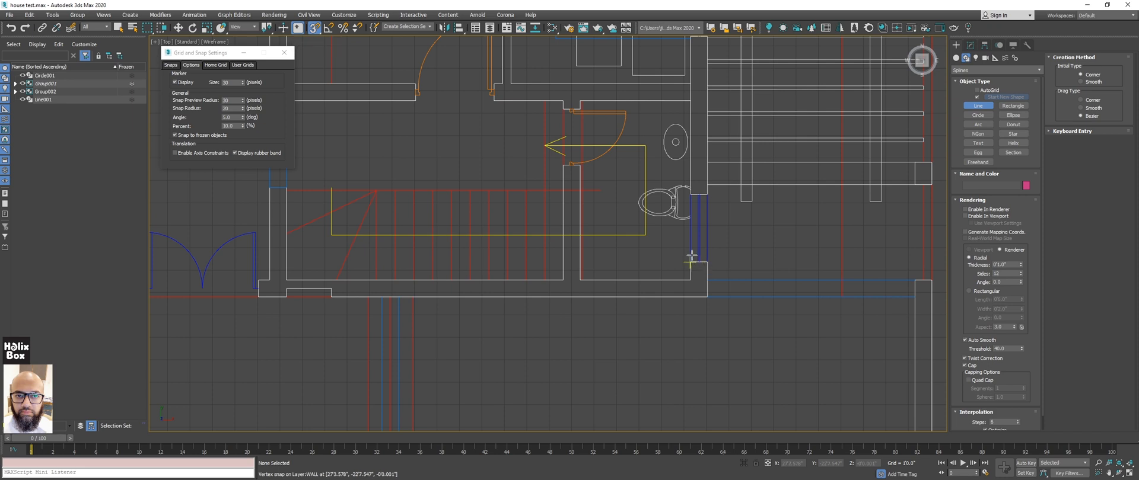
left_click(315, 28)
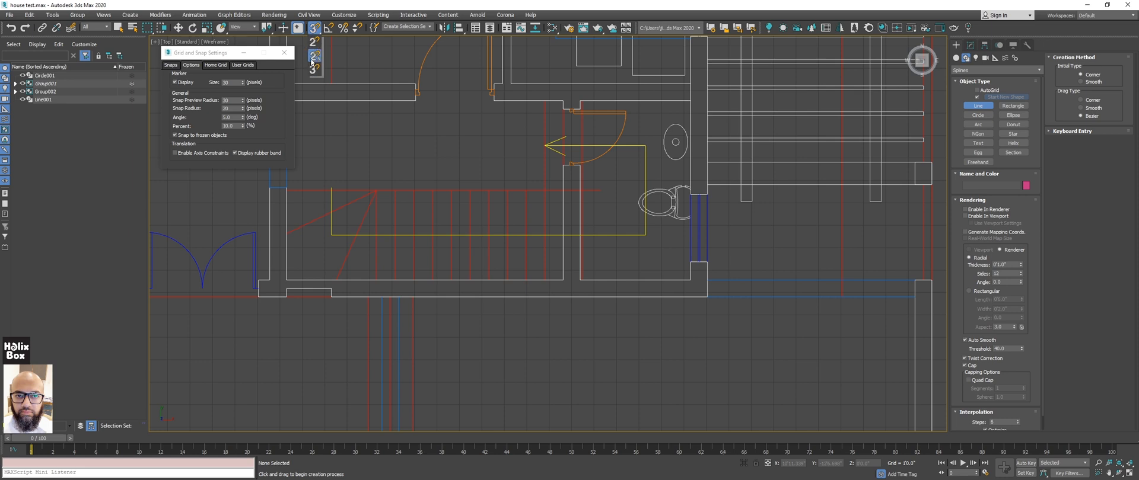
left_click(313, 42)
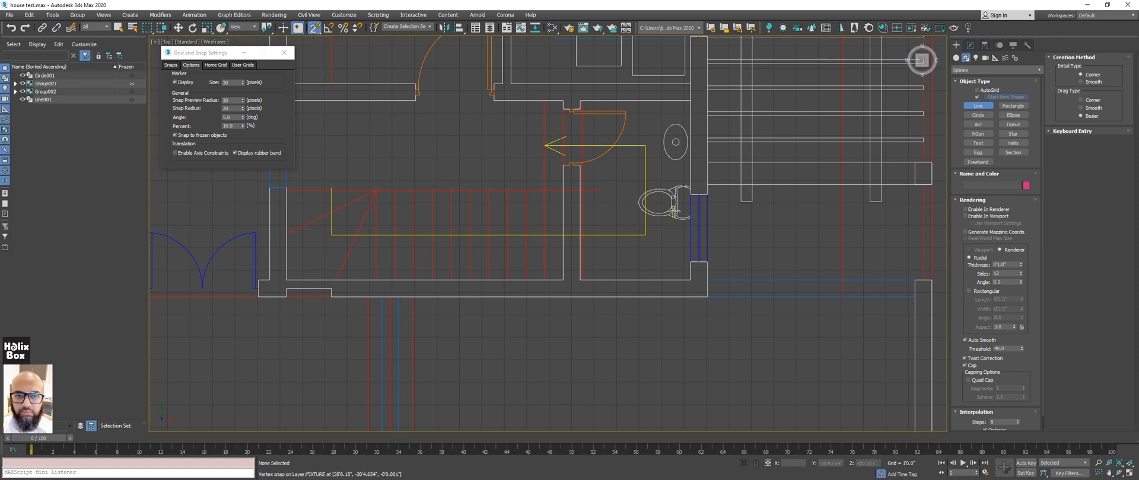
Step: Examine the floor plan in the perspective view and return to the staircase area in the top view
scroll(676, 211, "down", 4)
middle_click_drag(687, 202, 701, 222)
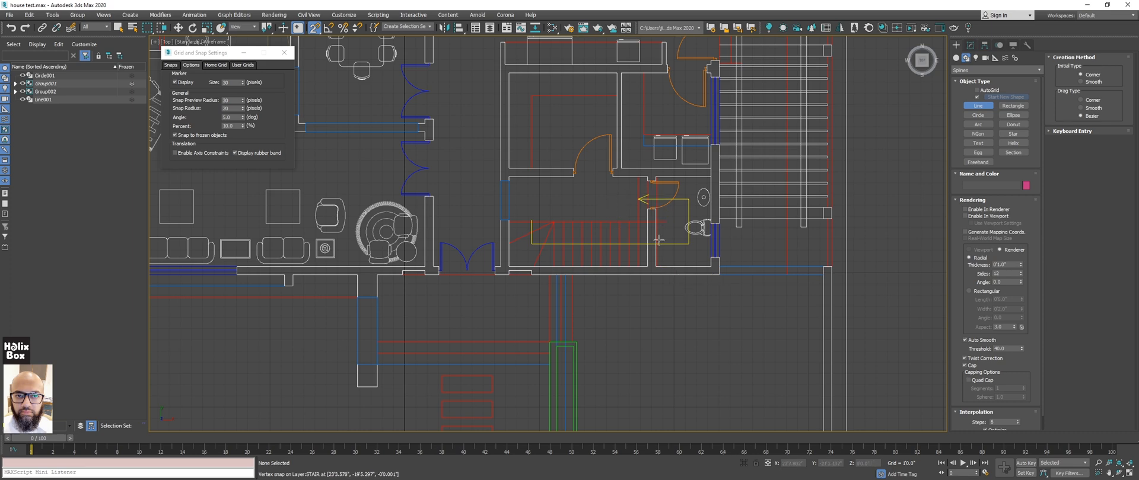
middle_click_drag(658, 241, 594, 253)
key("alt+w")
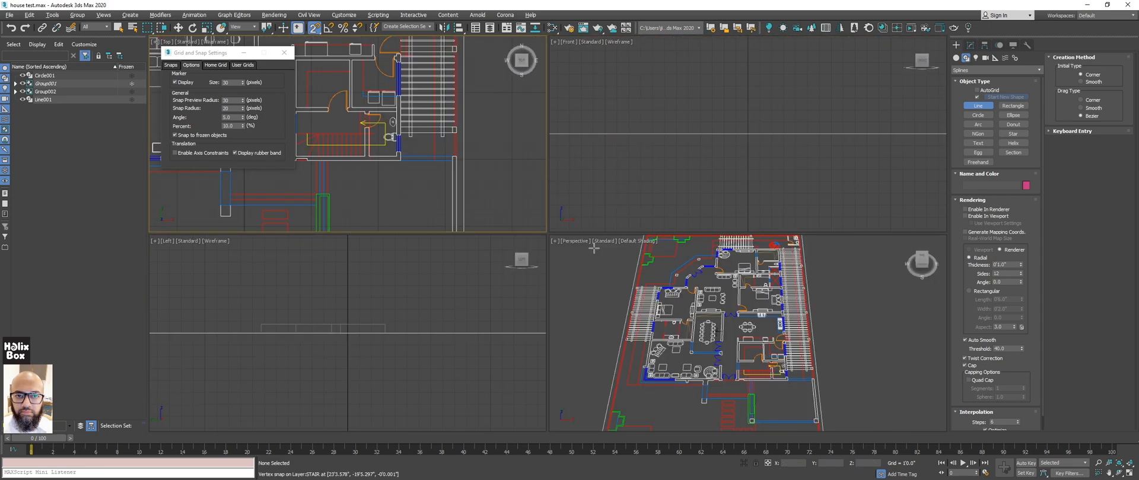
key("alt+w")
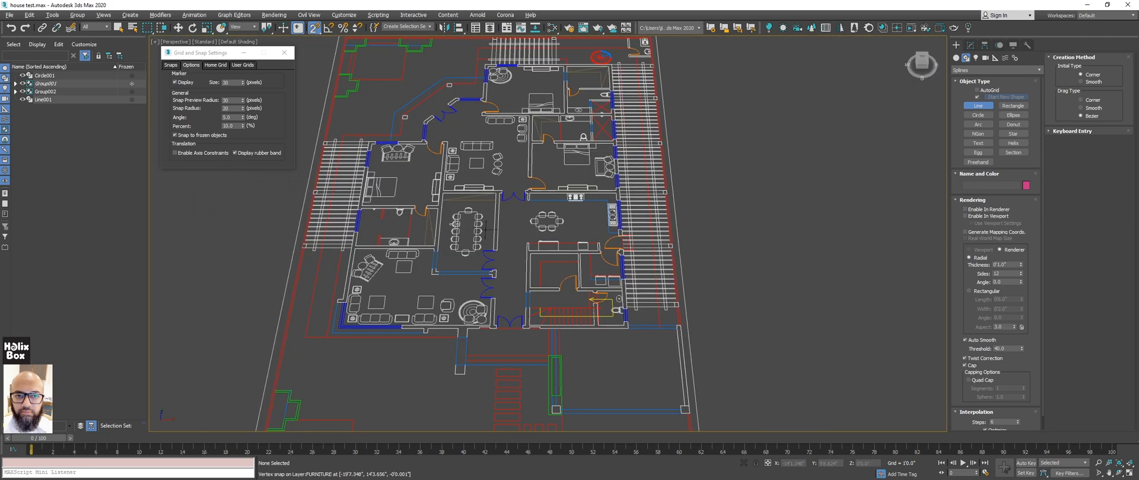
middle_click_drag(496, 228, 506, 205)
key("t")
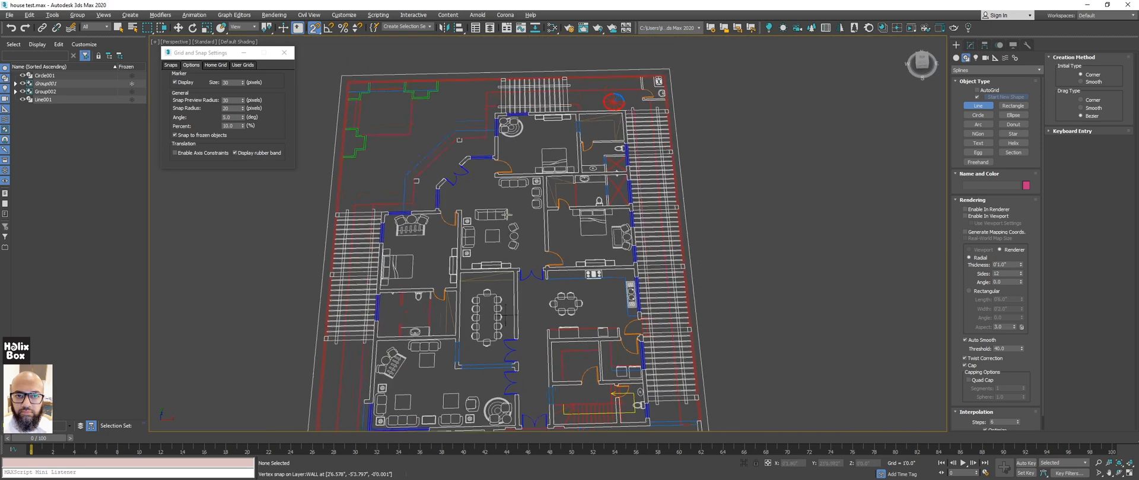
scroll(523, 240, "up", 5)
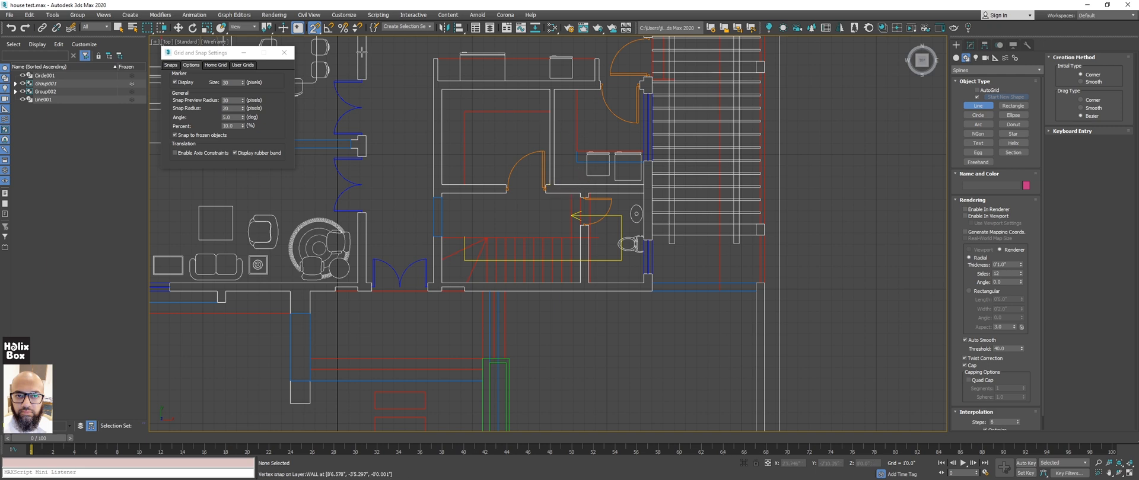
left_click(315, 32)
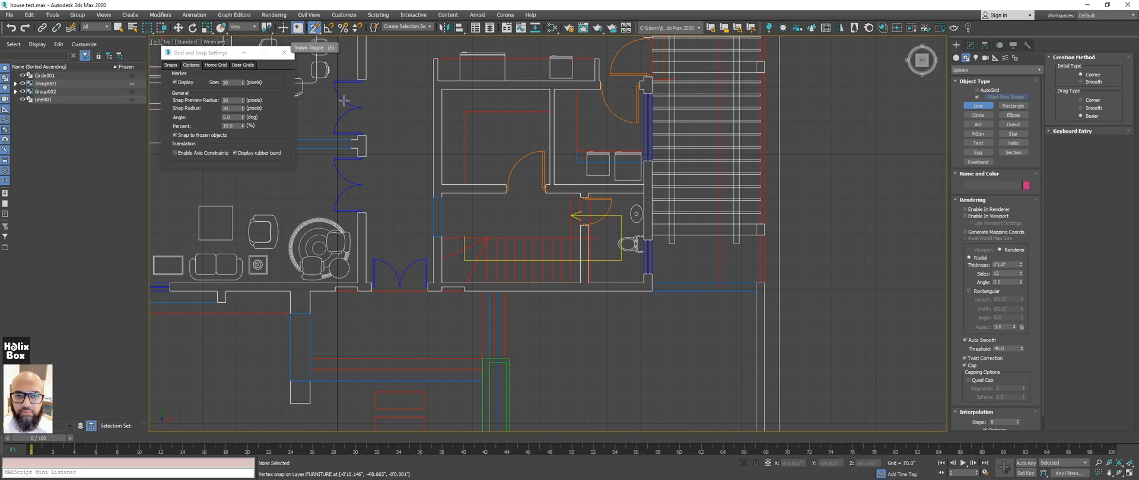
Step: Begin tracing the wall line at the toilet's inner corner, around the wall end below the window and along the outer face to the recess
scroll(637, 264, "up", 2)
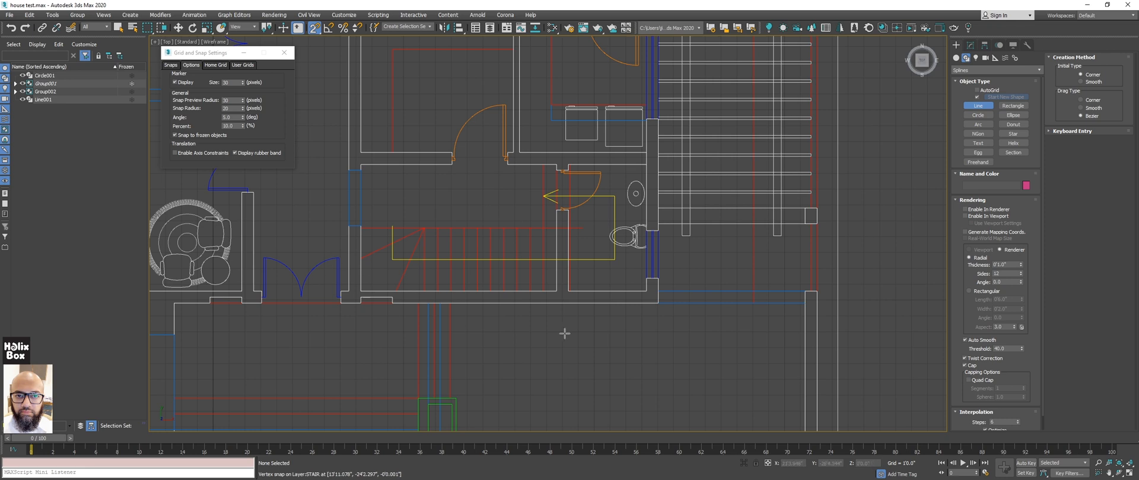
middle_click_drag(580, 291, 596, 282)
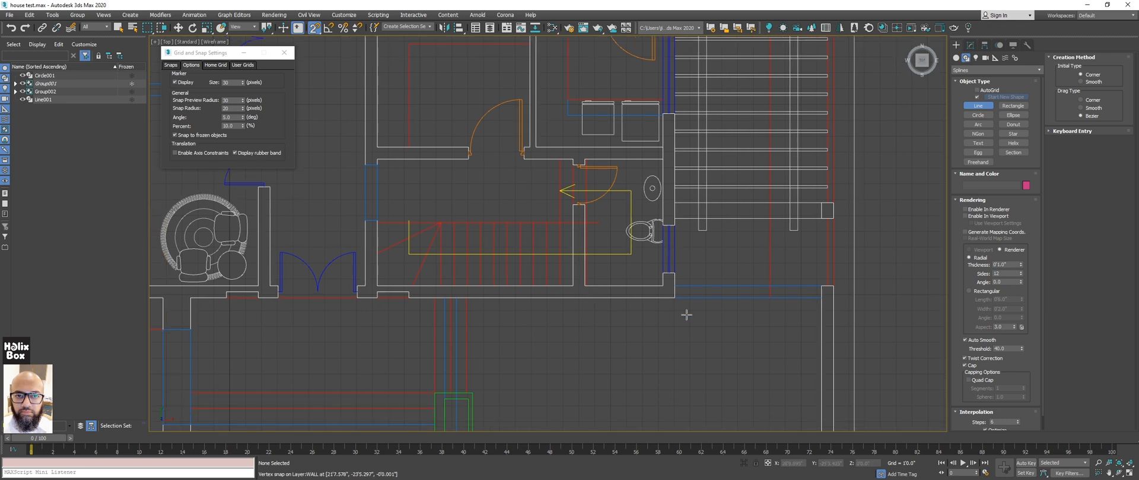
left_click(662, 286)
left_click(662, 273)
left_click(675, 273)
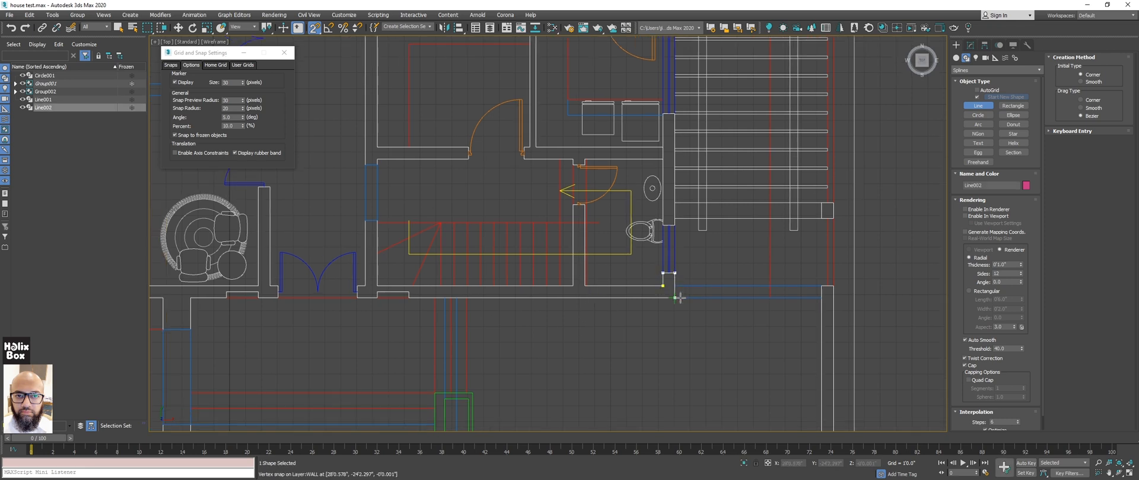
left_click(674, 298)
left_click(409, 298)
Step: Continue the wall line around the shallow recess and the wall end beside the entrance double door, snapping to each corner
scroll(409, 298, "up", 4)
left_click(411, 276)
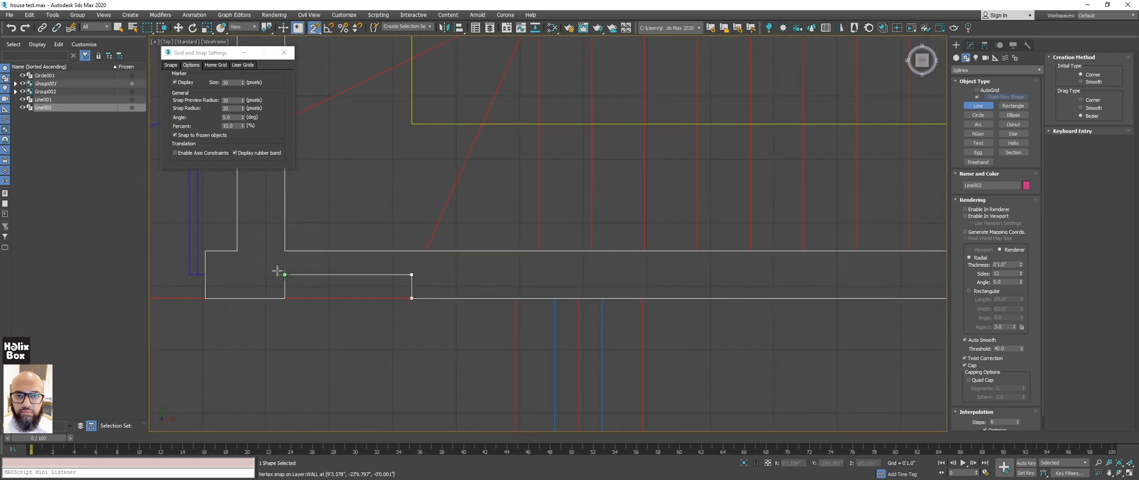
left_click(285, 275)
left_click(285, 298)
left_click(205, 297)
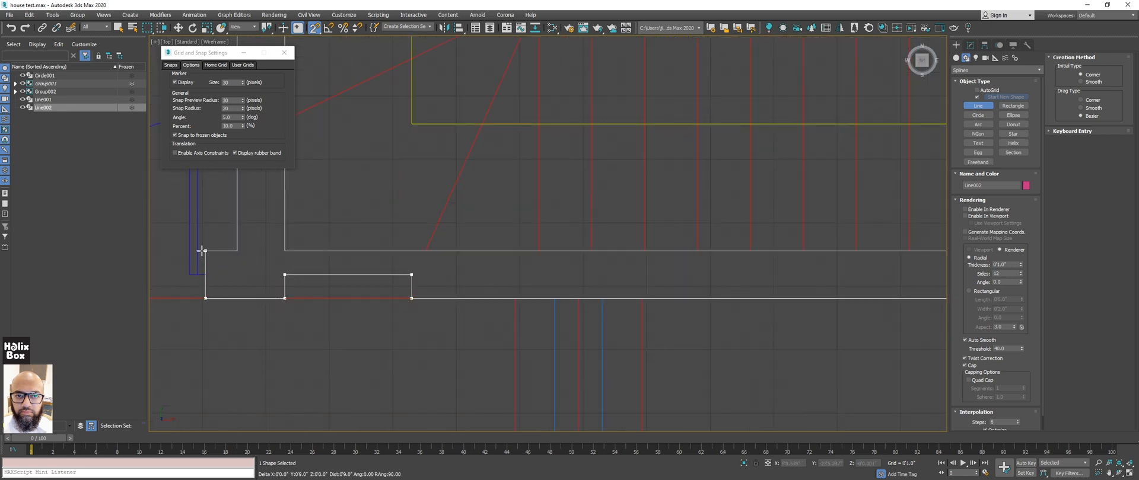
left_click(205, 250)
left_click(238, 251)
Step: Continue the wall line up around the wall end beside the staircase and back down to the stairwell's inner corner
middle_click_drag(286, 193, 606, 307)
scroll(606, 307, "down", 4)
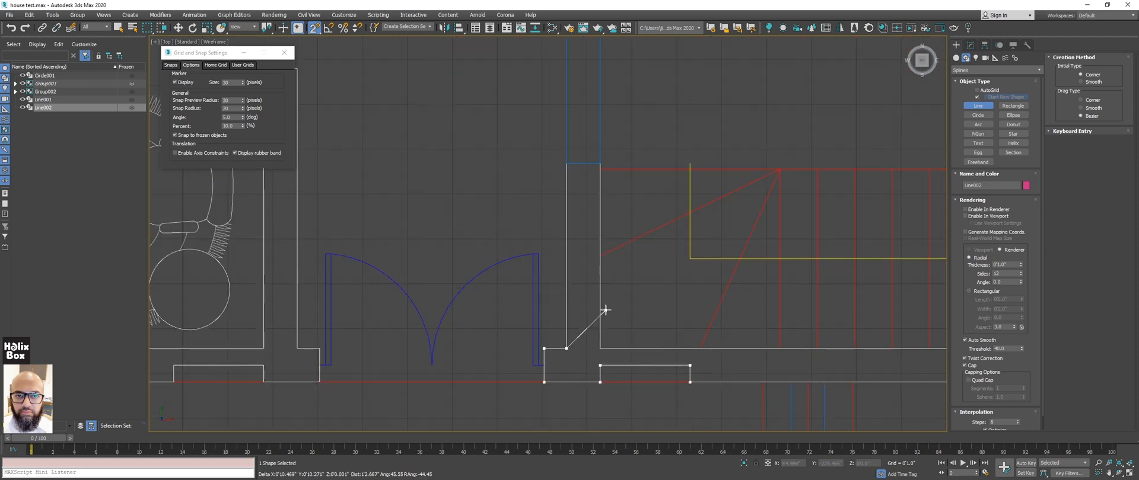
left_click(577, 206)
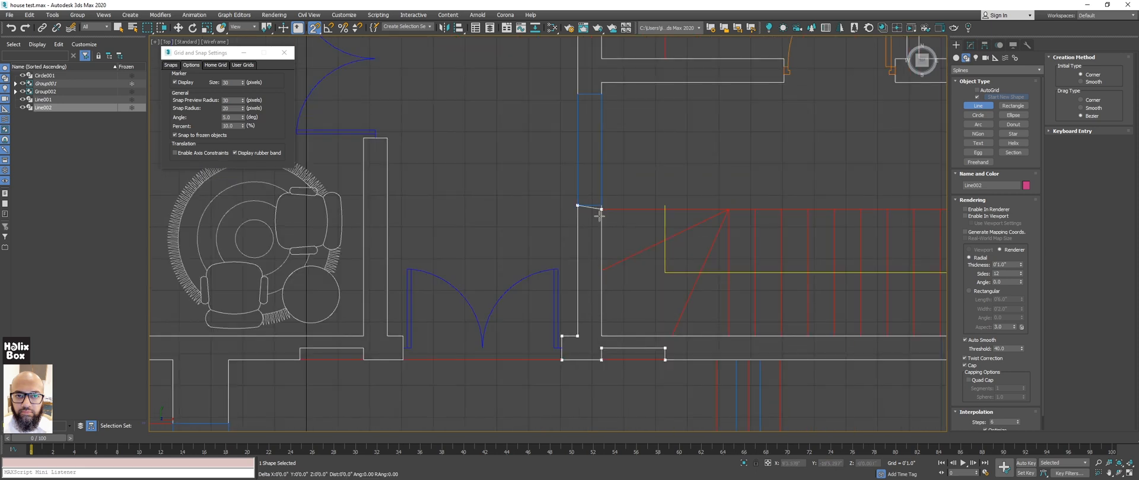
scroll(605, 244, "up", 3)
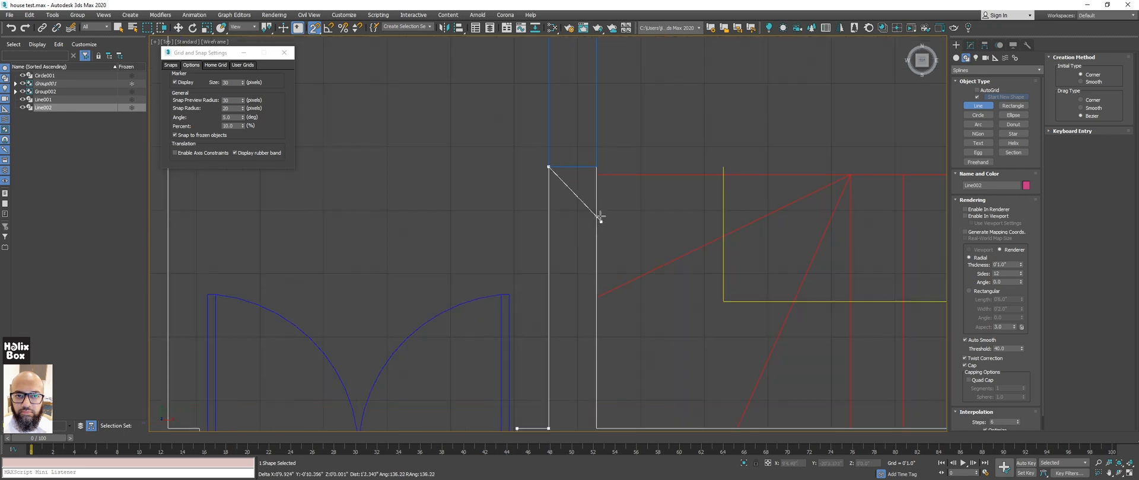
left_click(601, 205)
middle_click_drag(539, 204, 415, 101)
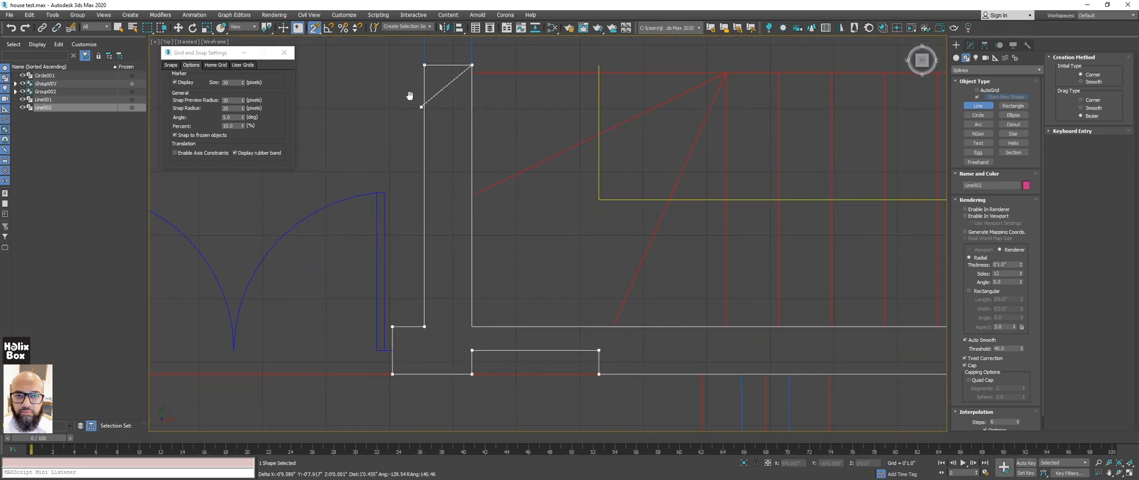
left_click(470, 320)
Step: Trace along the staircase's inner wall face and around the end of the toilet partition at the door opening
middle_click_drag(895, 298, 478, 262)
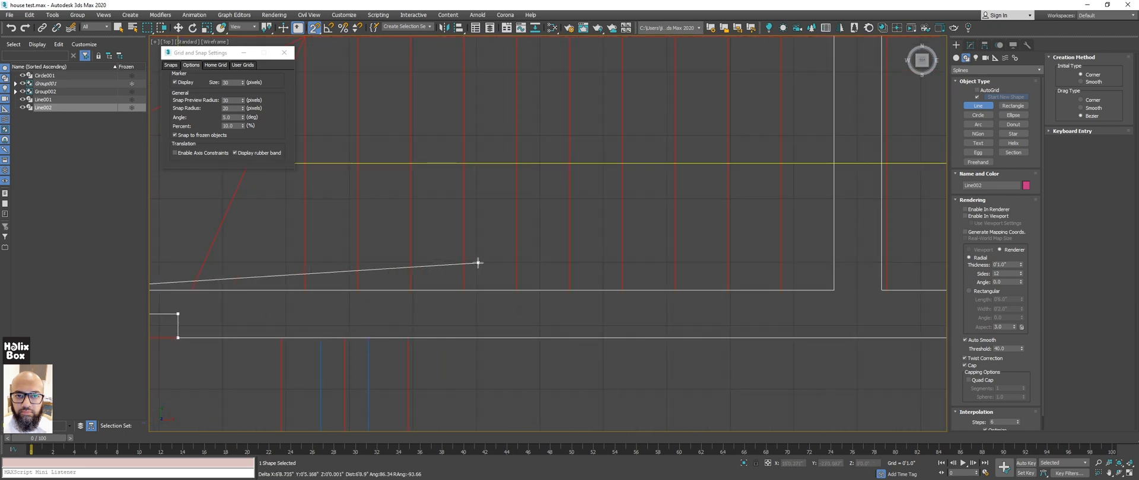
scroll(478, 263, "down", 3)
left_click(602, 275)
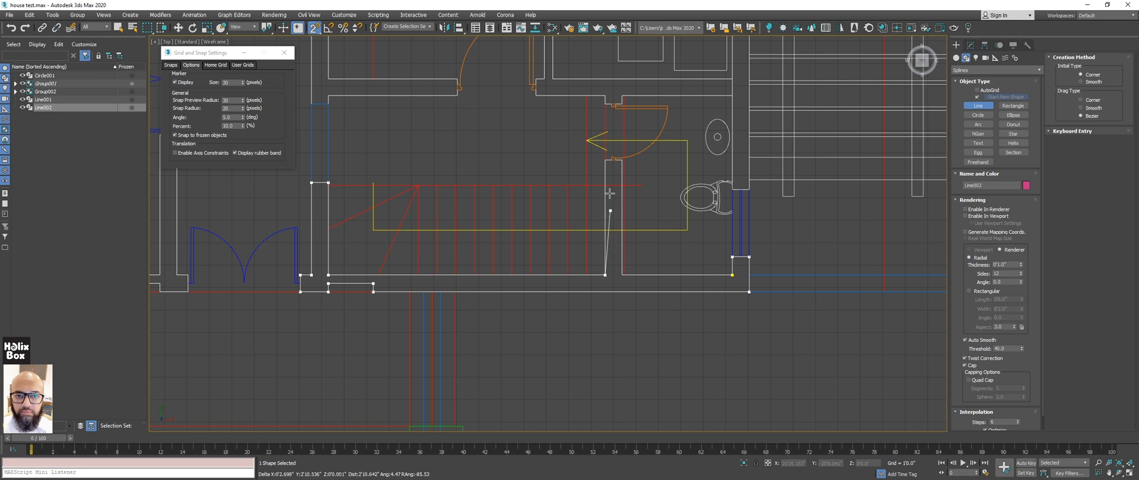
scroll(601, 165, "up", 4)
left_click(603, 160)
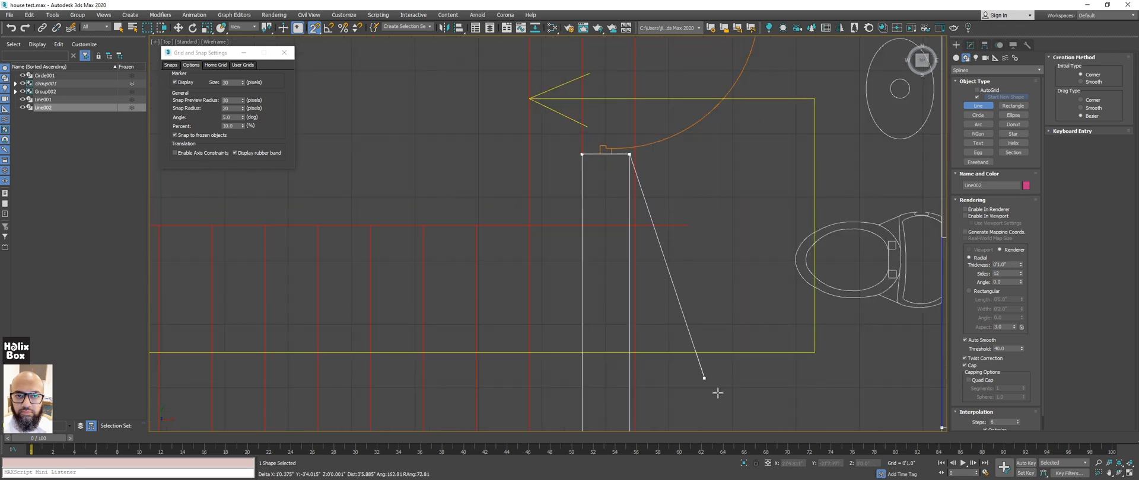
Step: Trace the partition down to the toilet's inner corner, close the spline at its starting vertex and end the Line tool
middle_click_drag(686, 263, 499, 152)
left_click(397, 236)
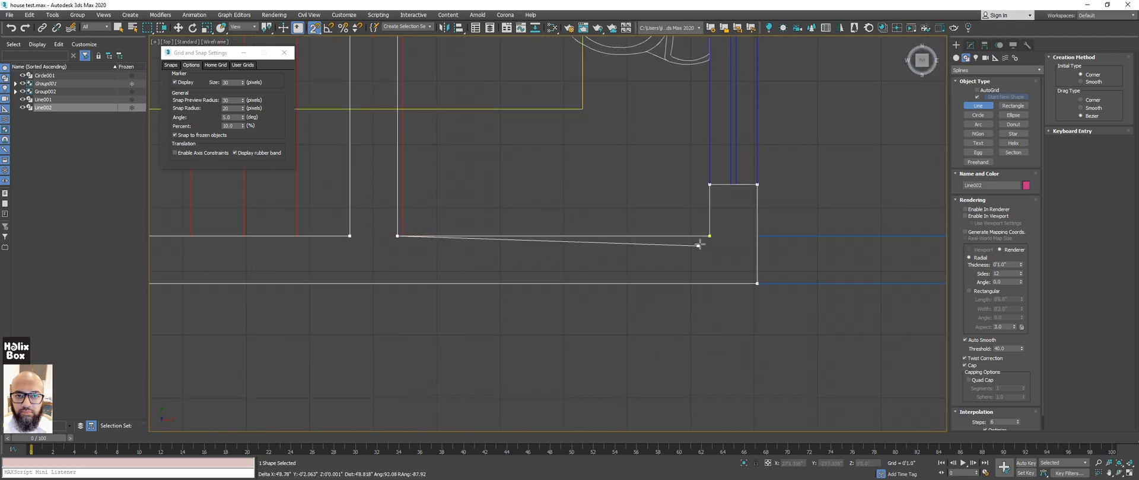
left_click(707, 236)
left_click(557, 272)
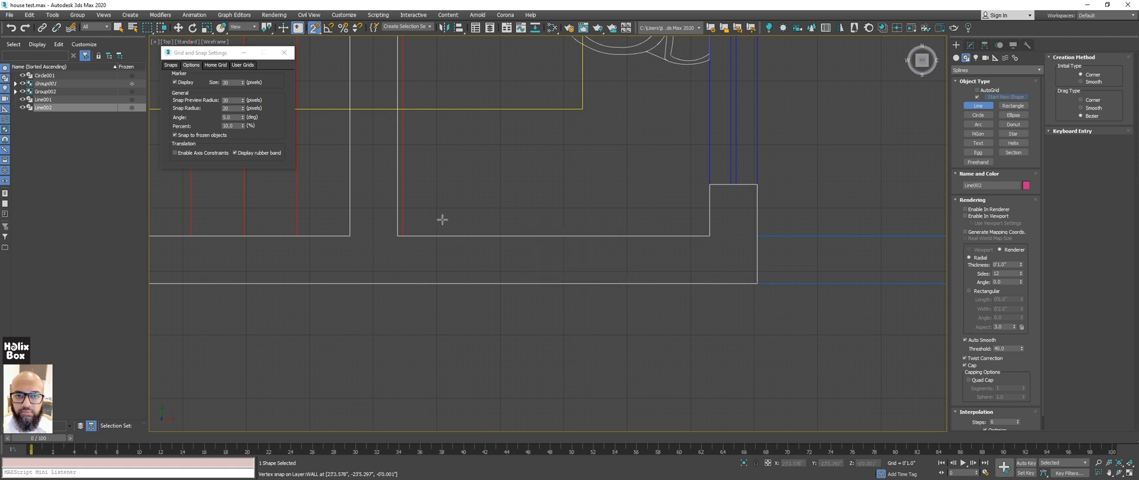
scroll(682, 232, "down", 3)
right_click(628, 204)
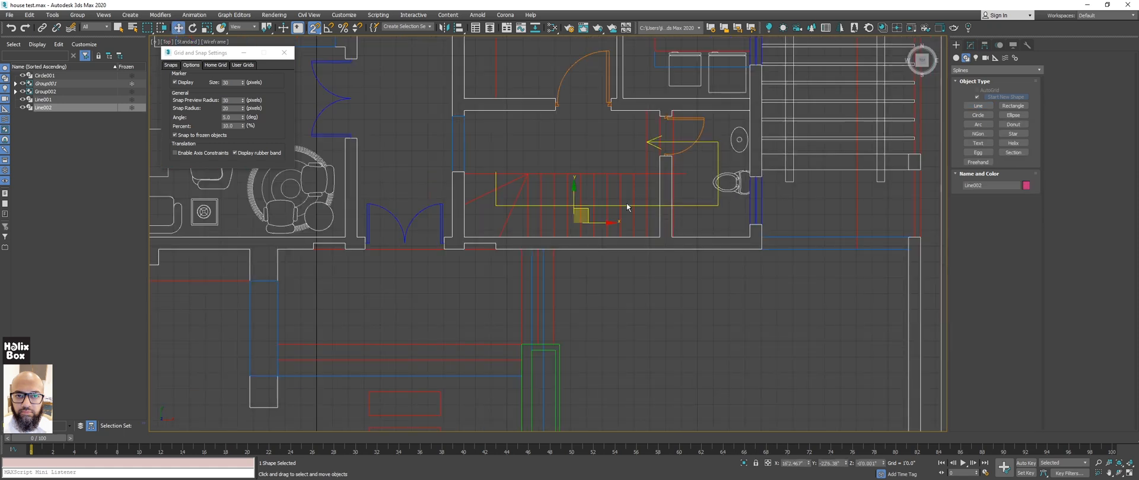
Step: Apply an Extrude modifier to the closed wall outline in the perspective view
key("p")
key("z")
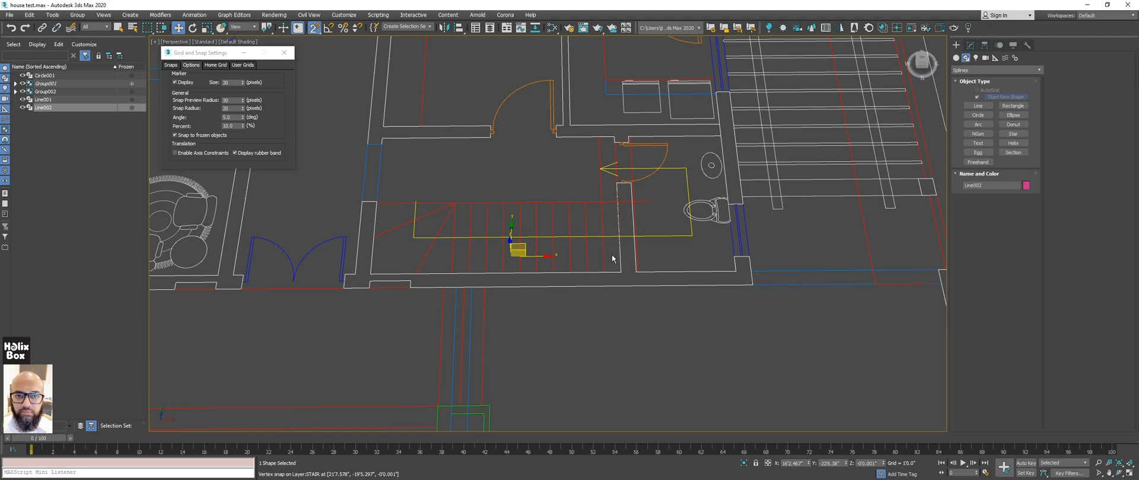
middle_click_drag(610, 273, 644, 232, "alt")
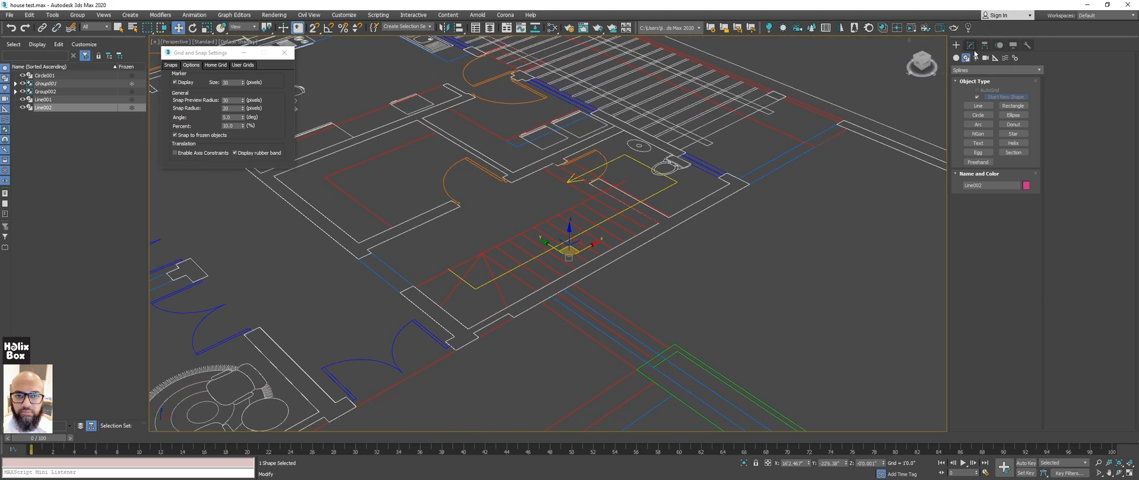
left_click(972, 47)
left_click(980, 72)
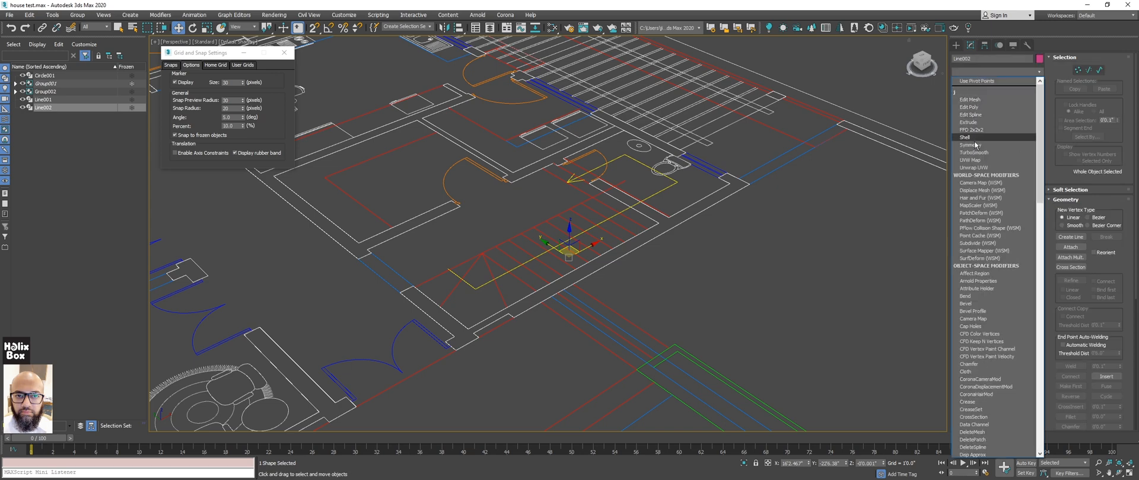
left_click(968, 122)
Step: Set the wall's extrusion amount to 10'0"
middle_click_drag(583, 255, 600, 244, "alt")
scroll(600, 244, "up", 3)
double_click(1017, 201)
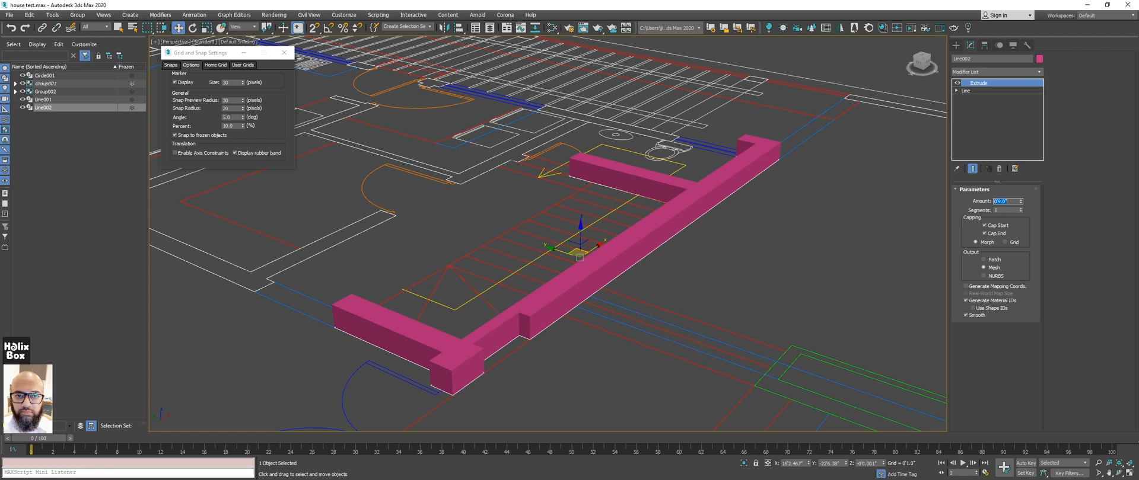
type("100")
key("Return")
Step: Examine the full-height wall and its shallow recess beside the entrance from several angles
middle_click_drag(677, 93, 626, 247)
scroll(671, 236, "down", 5)
scroll(654, 239, "up", 2)
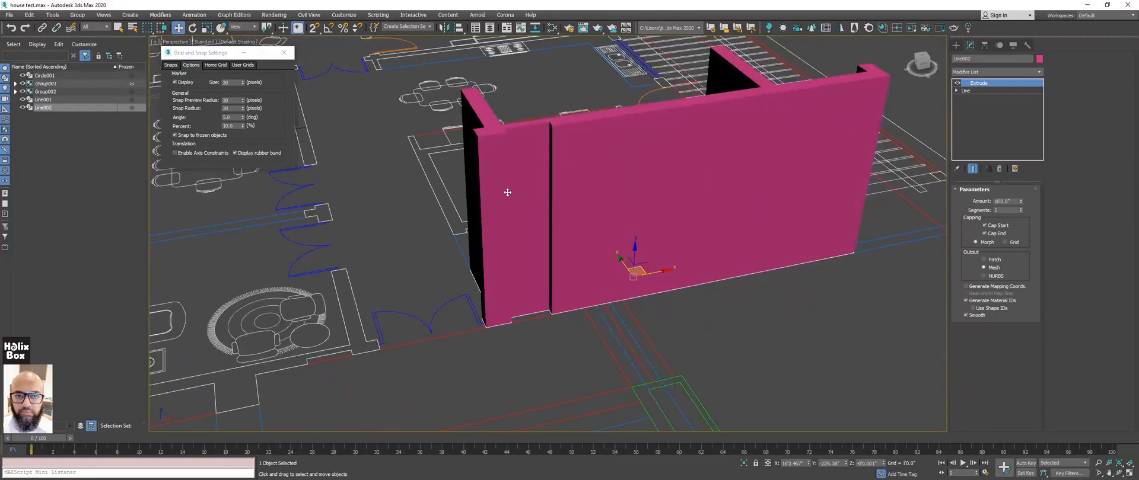
middle_click_drag(509, 206, 538, 197, "alt")
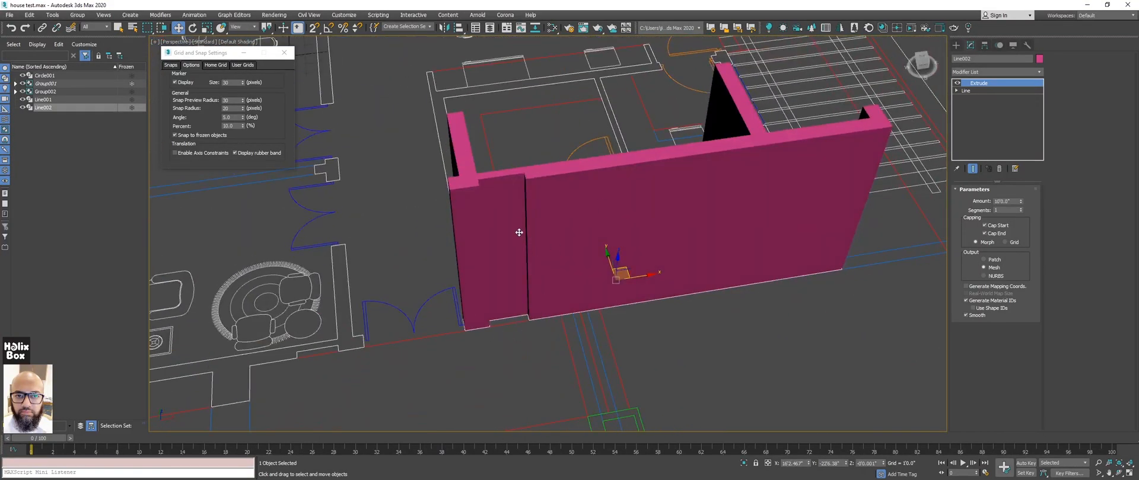
middle_click_drag(541, 236, 547, 220, "alt")
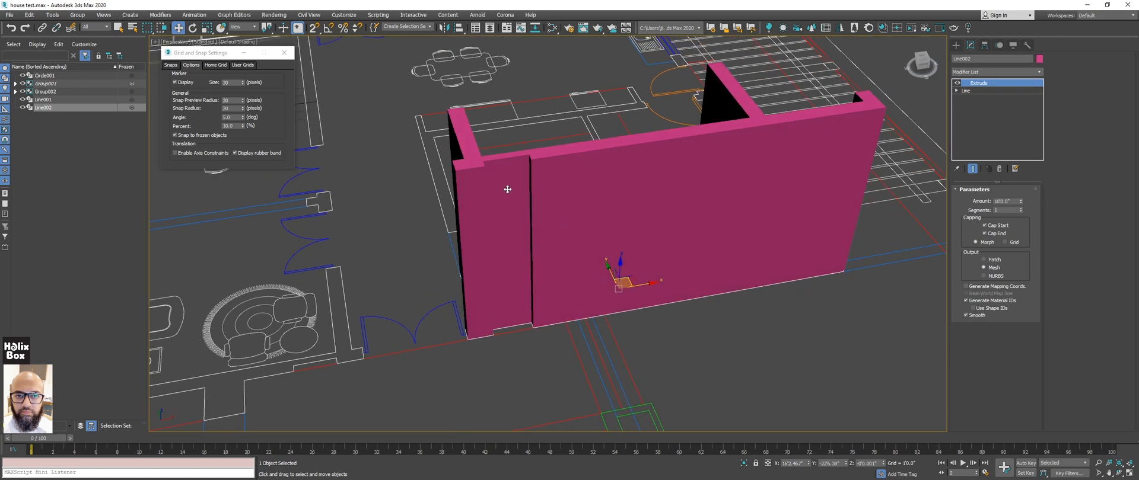
middle_click_drag(562, 259, 552, 224, "alt")
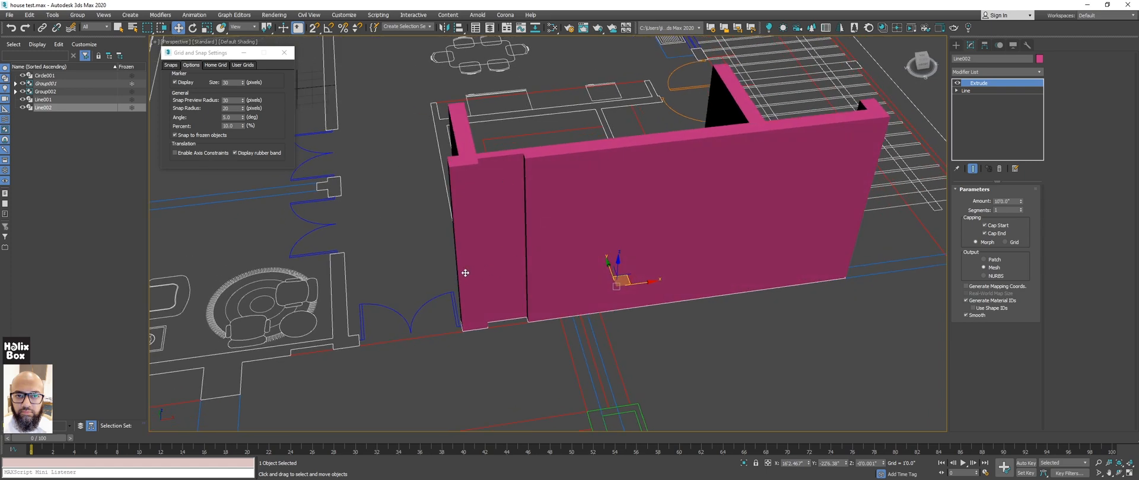
Step: Delete the two inner vertices of the recess from the base line so the outer wall face runs straight
left_click(972, 90)
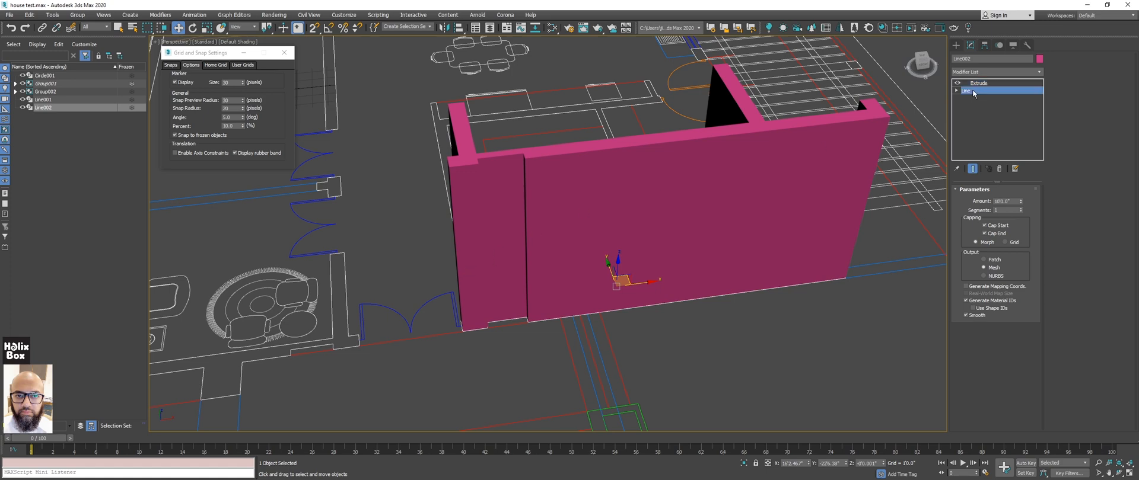
scroll(481, 325, "up", 10)
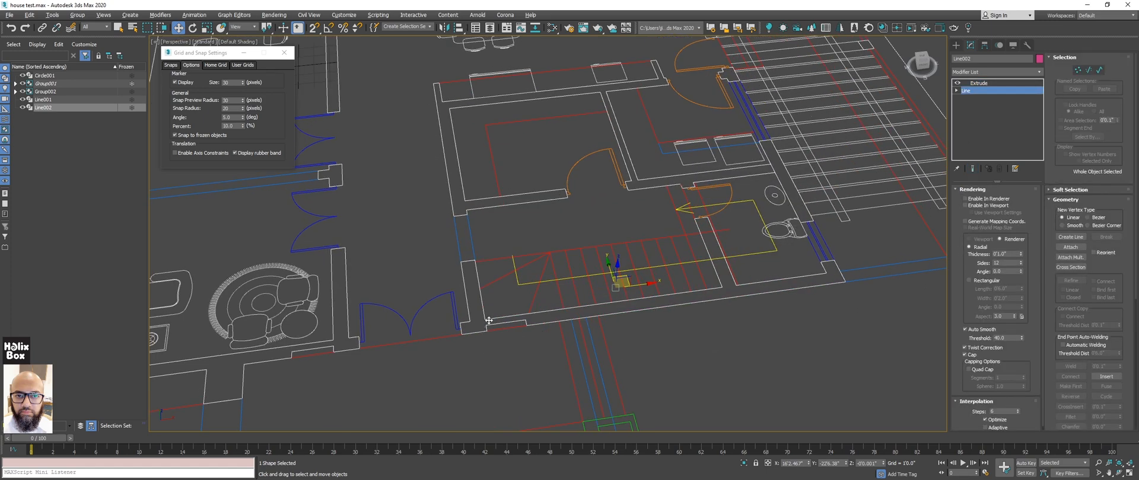
key("1")
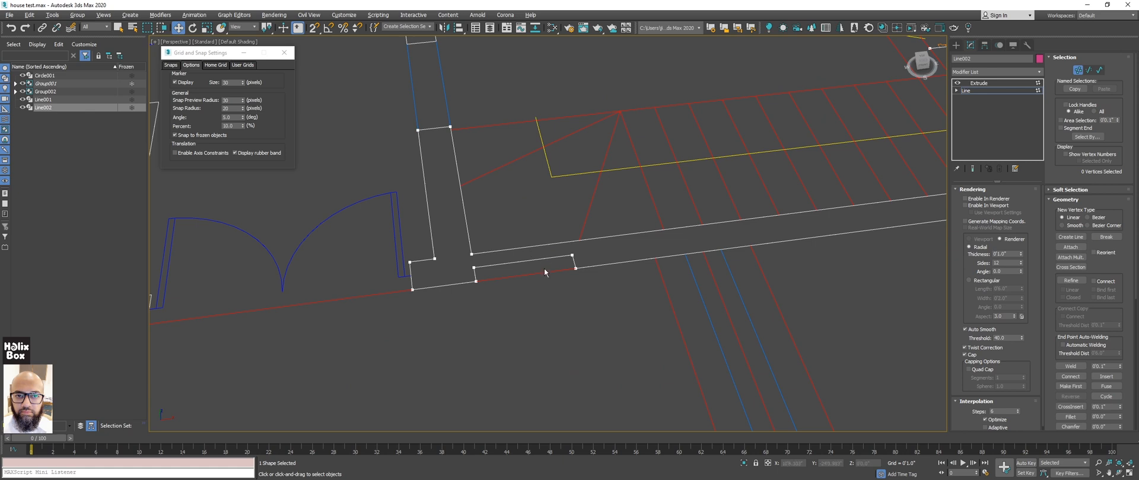
middle_click_drag(543, 269, 532, 283, "alt")
scroll(520, 235, "up", 3)
middle_click_drag(518, 235, 539, 249, "alt")
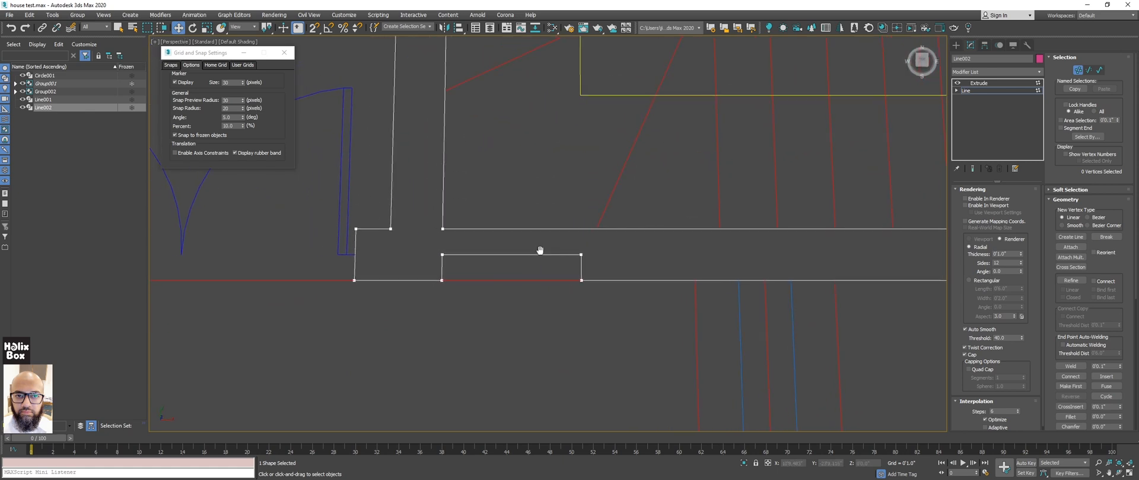
left_click_drag(424, 238, 518, 247)
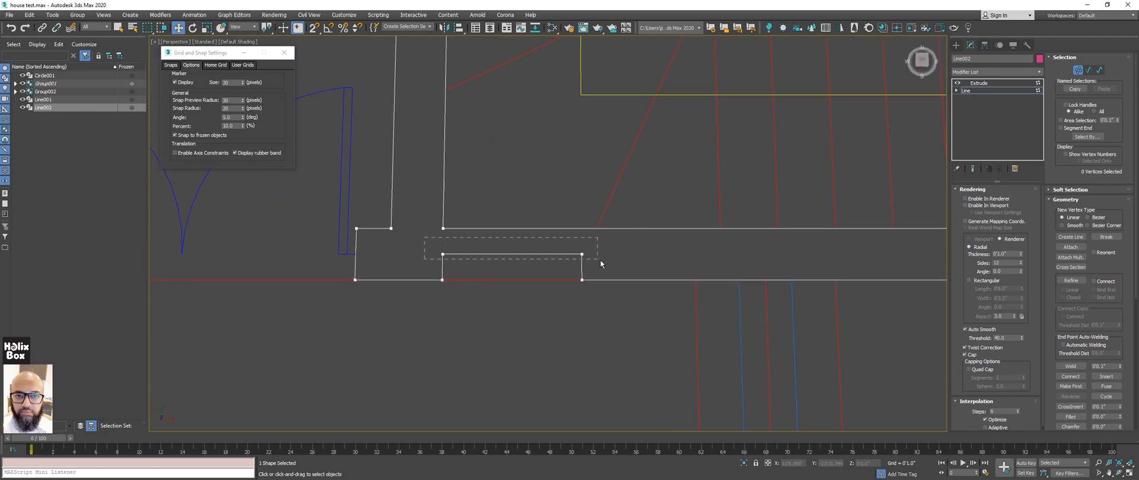
left_click(757, 252)
middle_click_drag(643, 211, 642, 218)
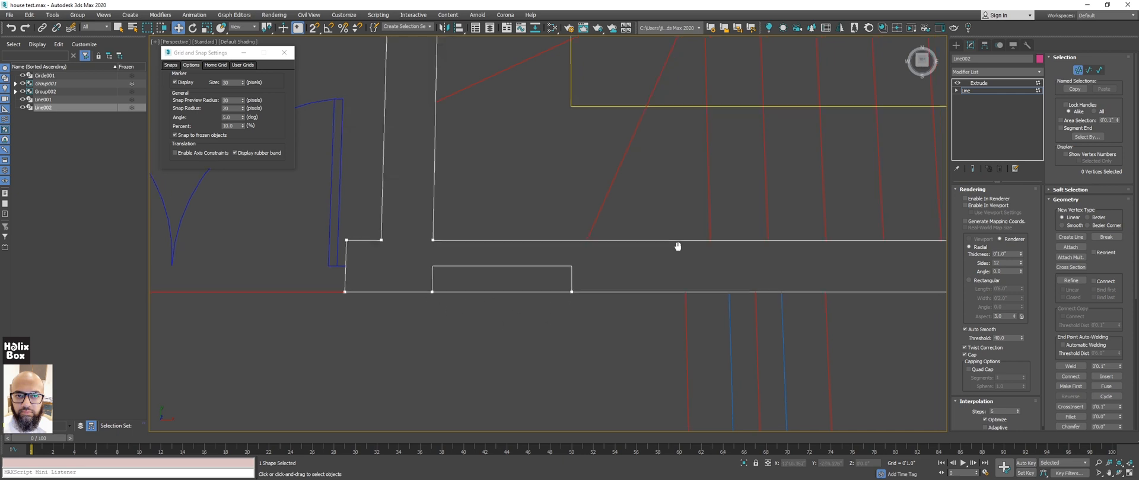
Step: Compare the extruded wall with its base line by switching Show End Result on and off at vertex level
middle_click_drag(676, 246, 557, 350)
scroll(591, 276, "down", 5)
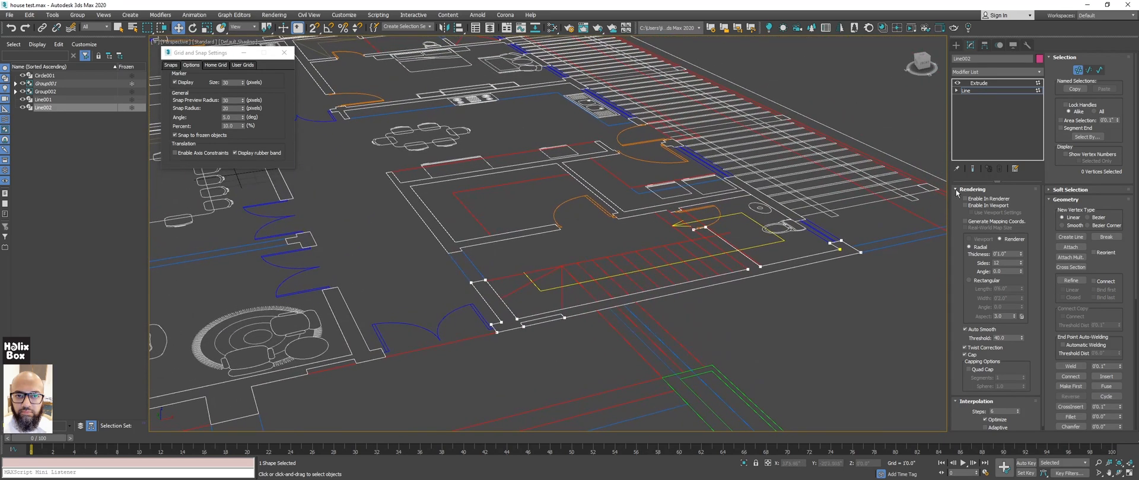
left_click(972, 168)
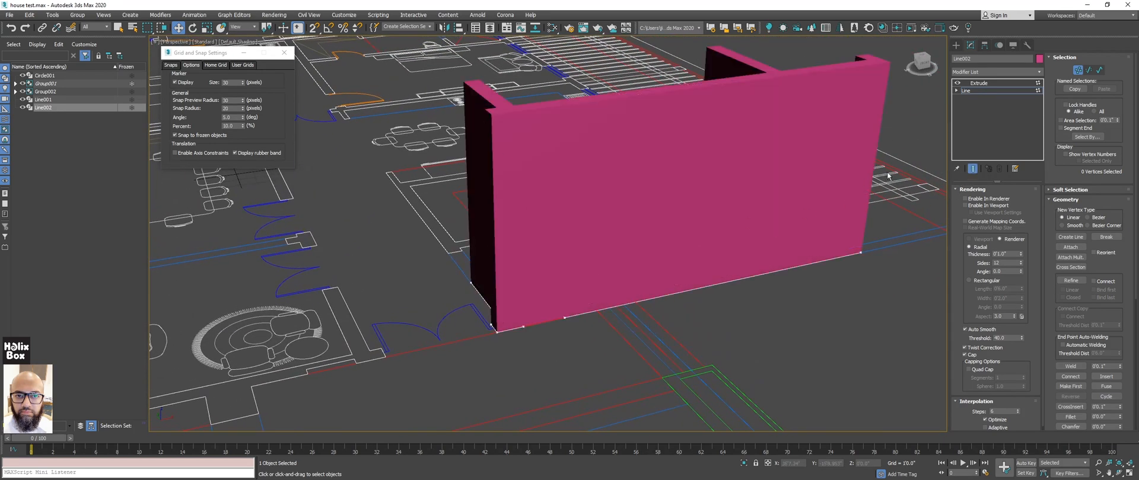
left_click(972, 170)
left_click(972, 169)
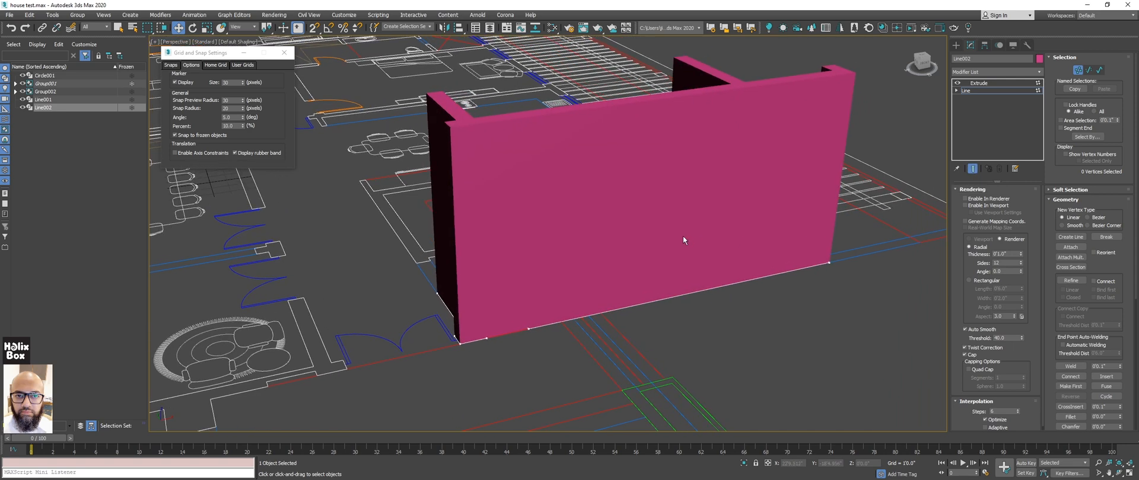
middle_click_drag(681, 226, 440, 201)
left_click(971, 168)
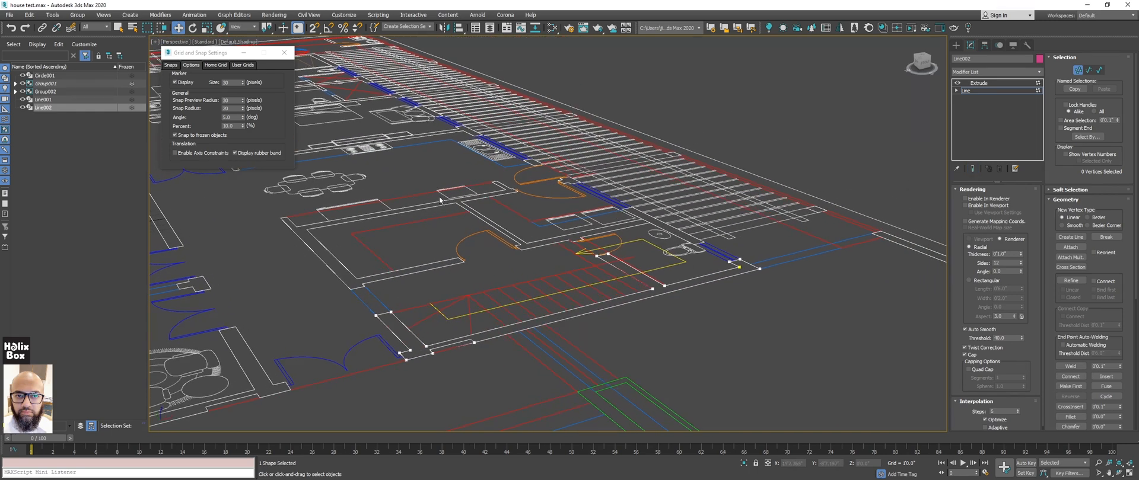
middle_click_drag(578, 251, 568, 240)
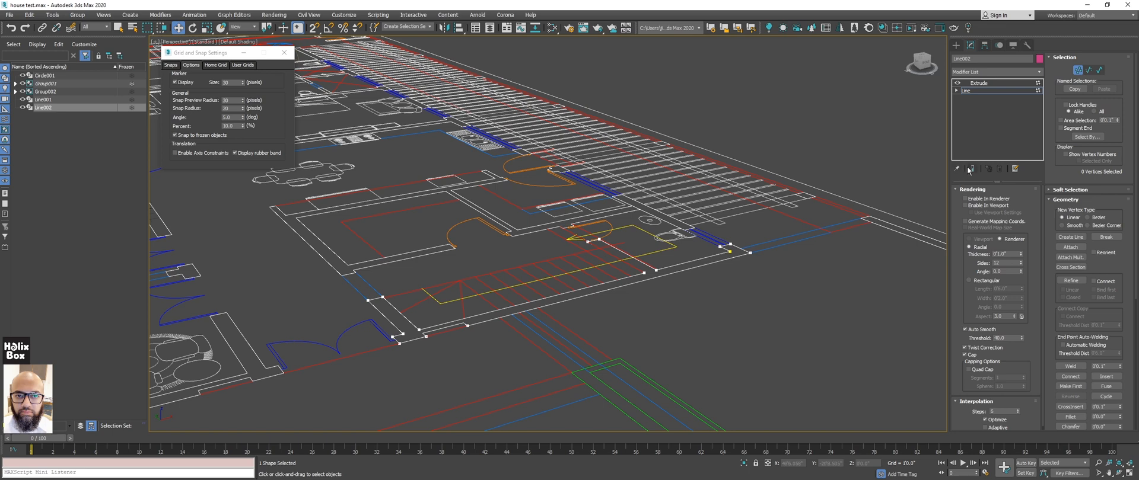
middle_click_drag(861, 228, 886, 218)
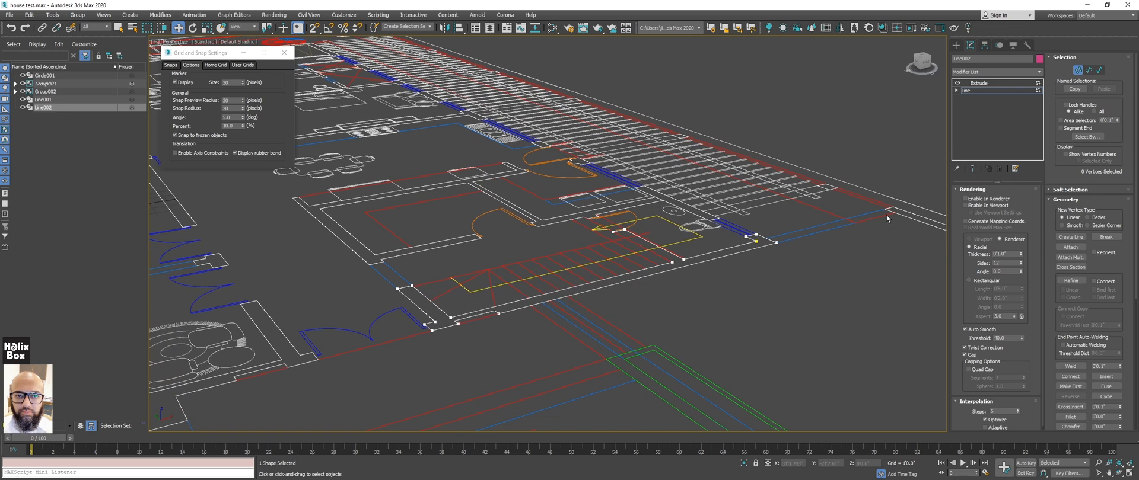
left_click(972, 169)
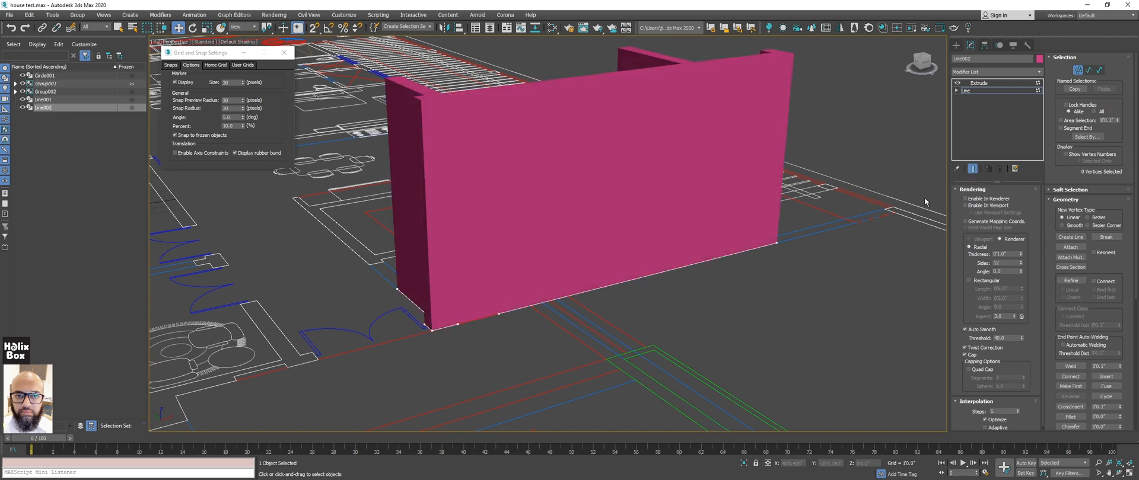
left_click(973, 169)
middle_click_drag(787, 222, 657, 210)
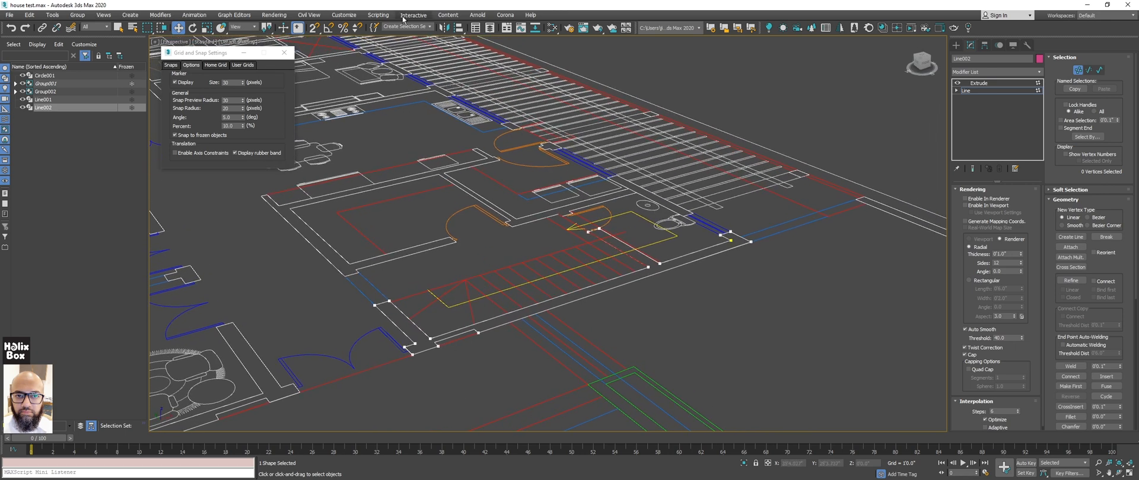
Step: Open the keyboard shortcut customization and select the Show End Result action in the Modifier Stack category
left_click(348, 16)
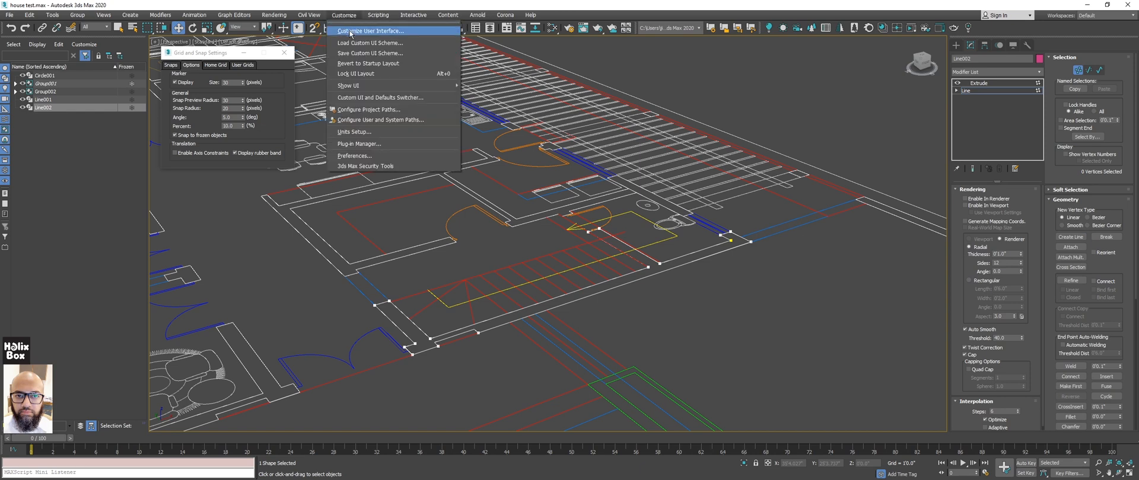
left_click(530, 78)
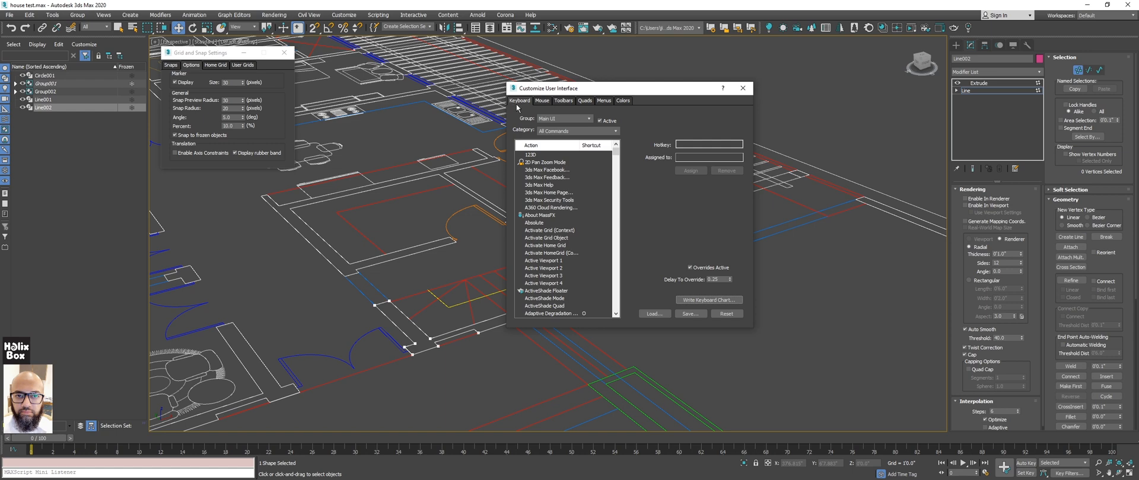
left_click(615, 131)
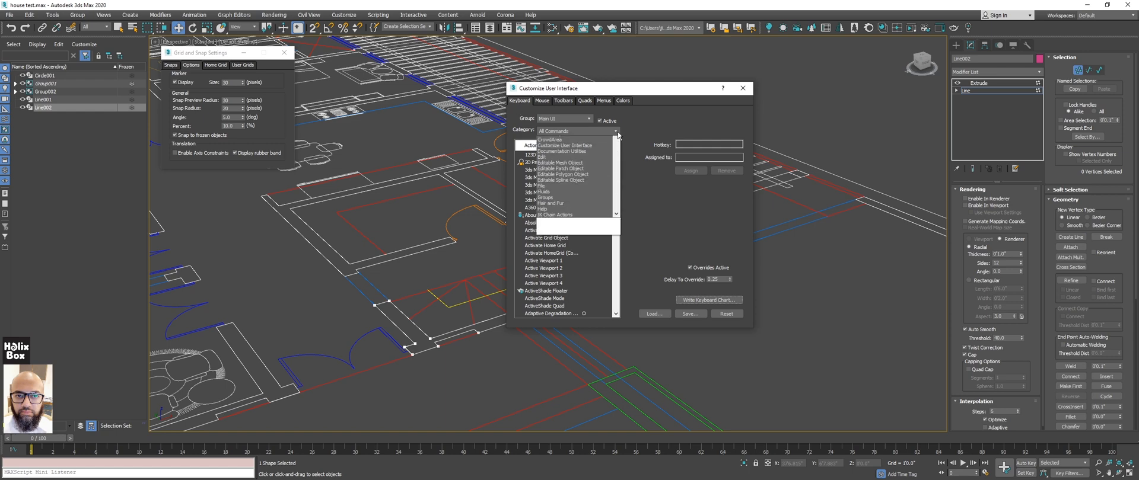
scroll(616, 172, "down", 6)
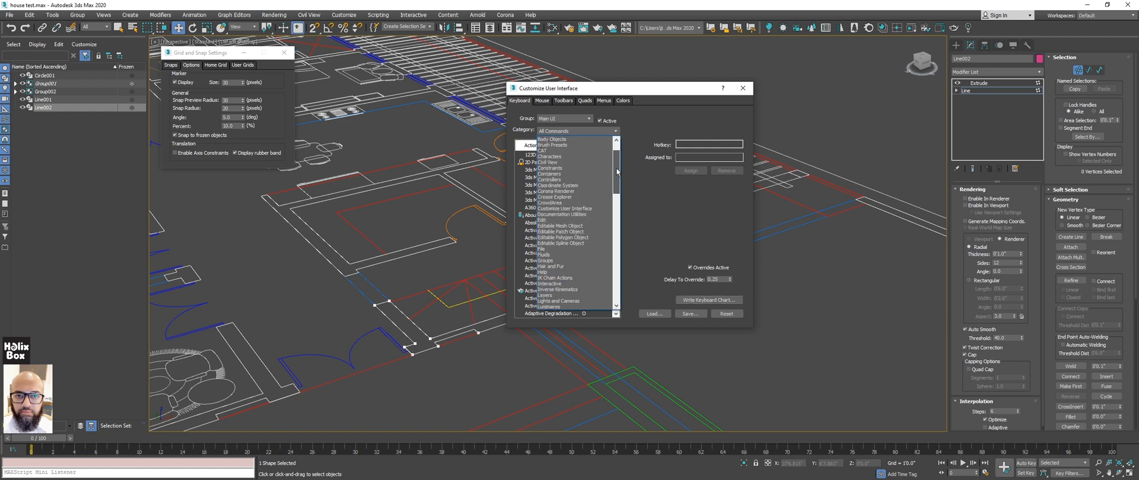
scroll(616, 192, "down", 4)
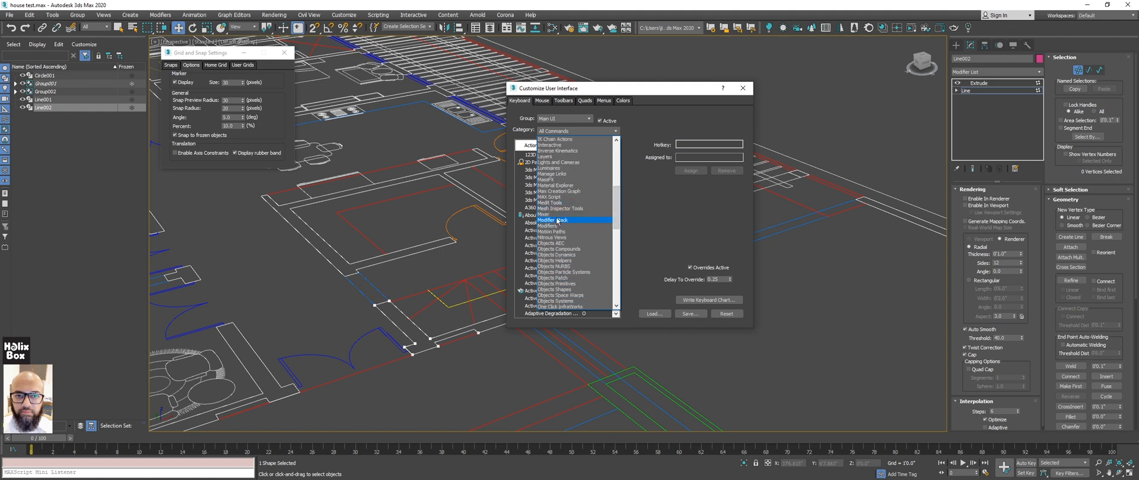
left_click(557, 220)
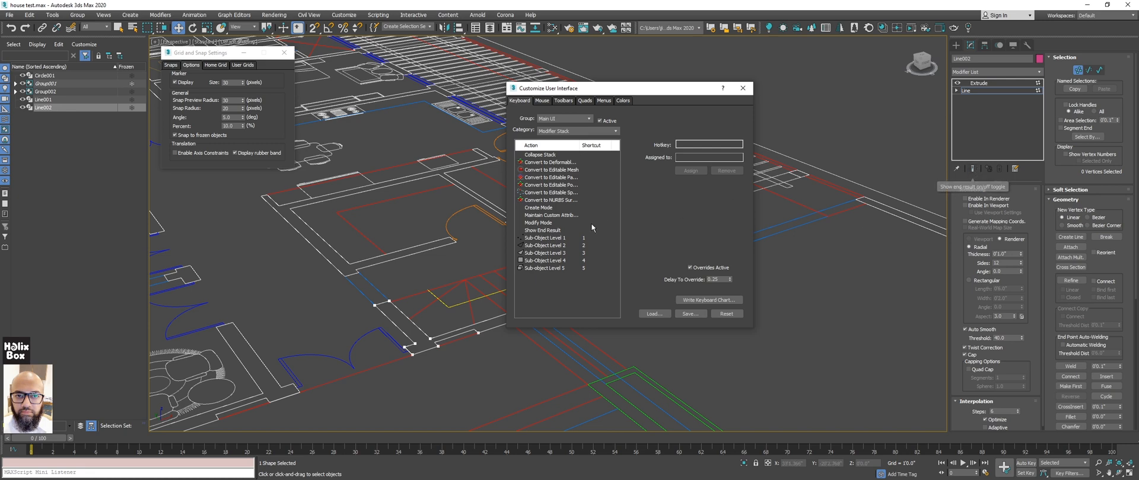
left_click(548, 231)
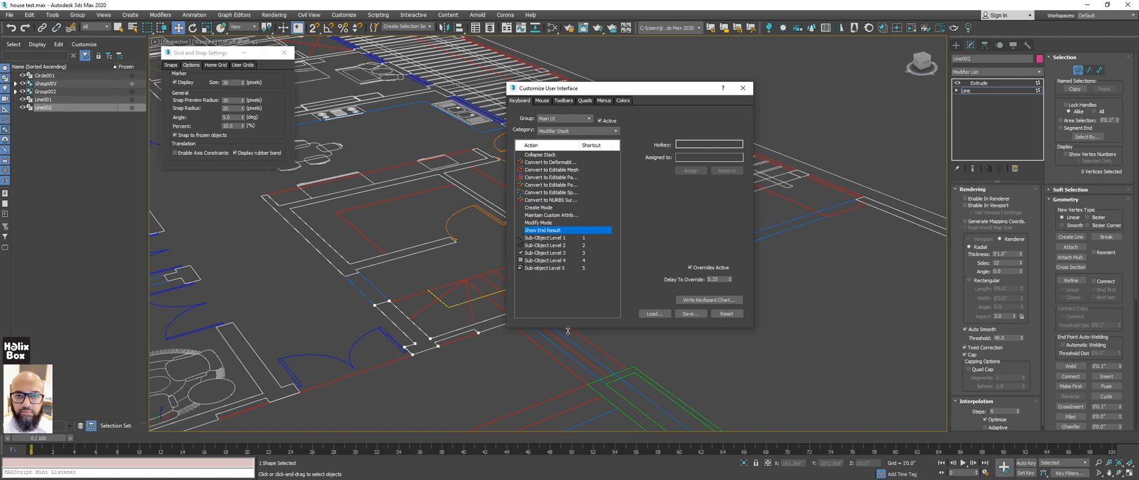
Step: Assign the grave accent (`) as the hotkey for Show End Result and save the shortcut file as MaxStartUI.kbdx
left_click(699, 146)
left_click(699, 146)
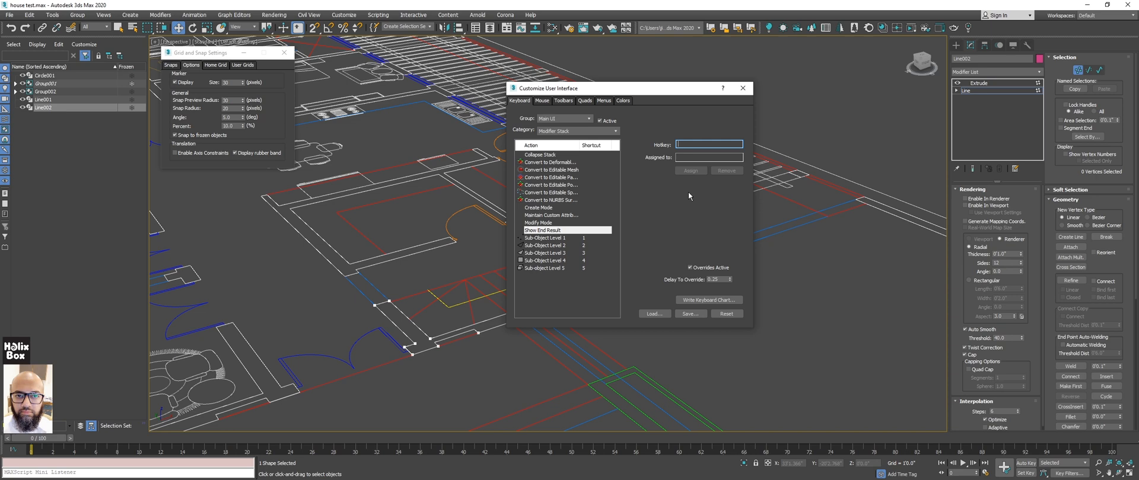
key("grave")
left_click(697, 172)
left_click(688, 314)
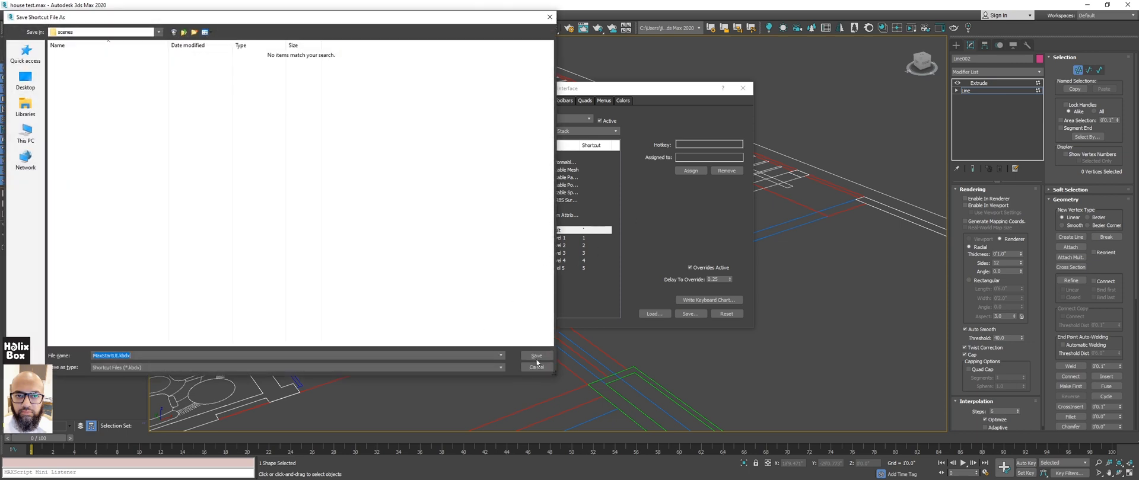
left_click(536, 356)
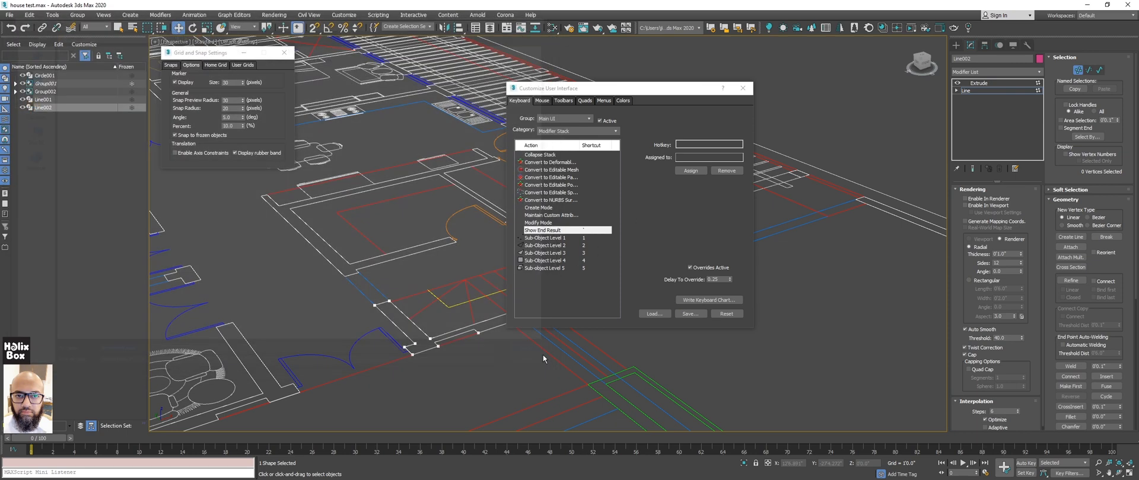
left_click(1127, 5)
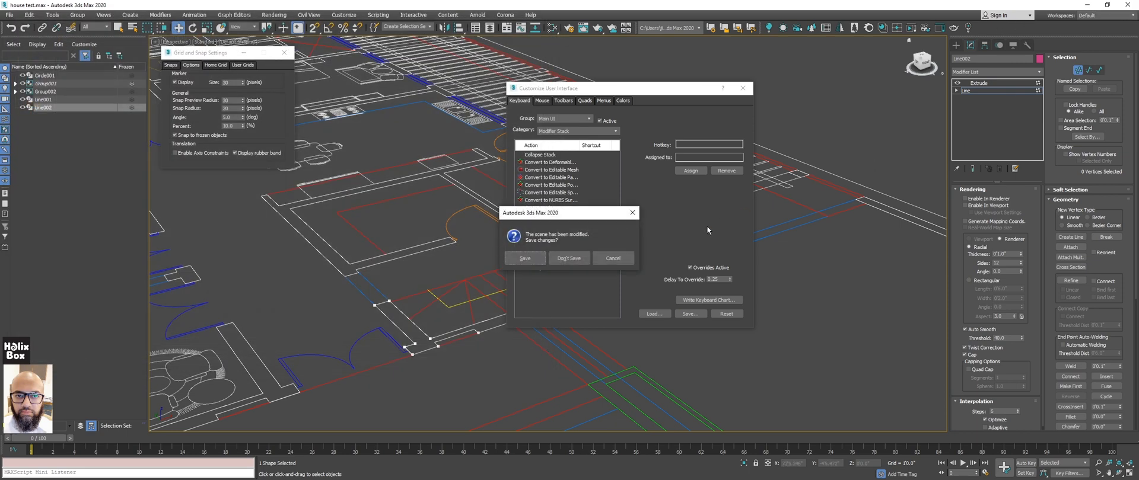
left_click(614, 259)
left_click(1107, 16)
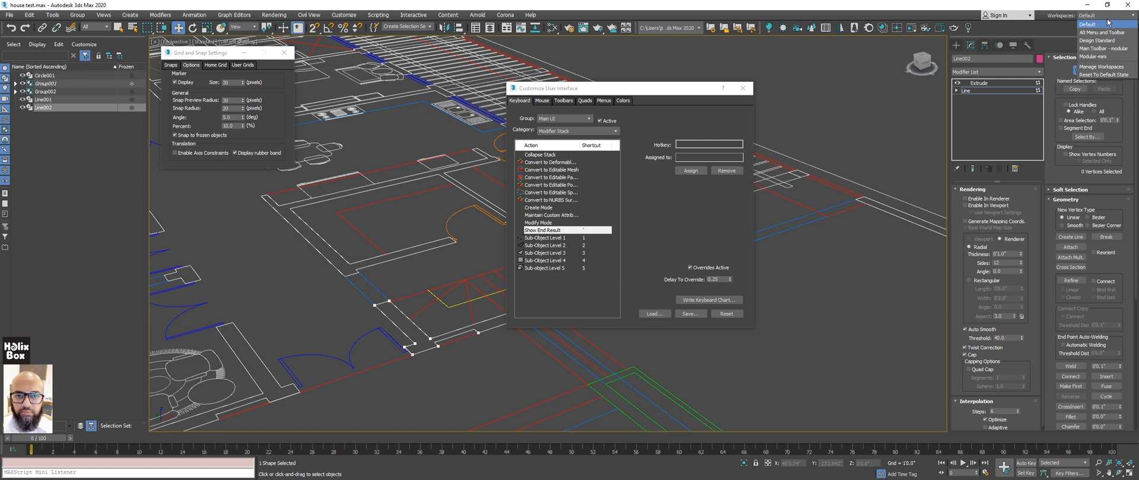
left_click(1102, 66)
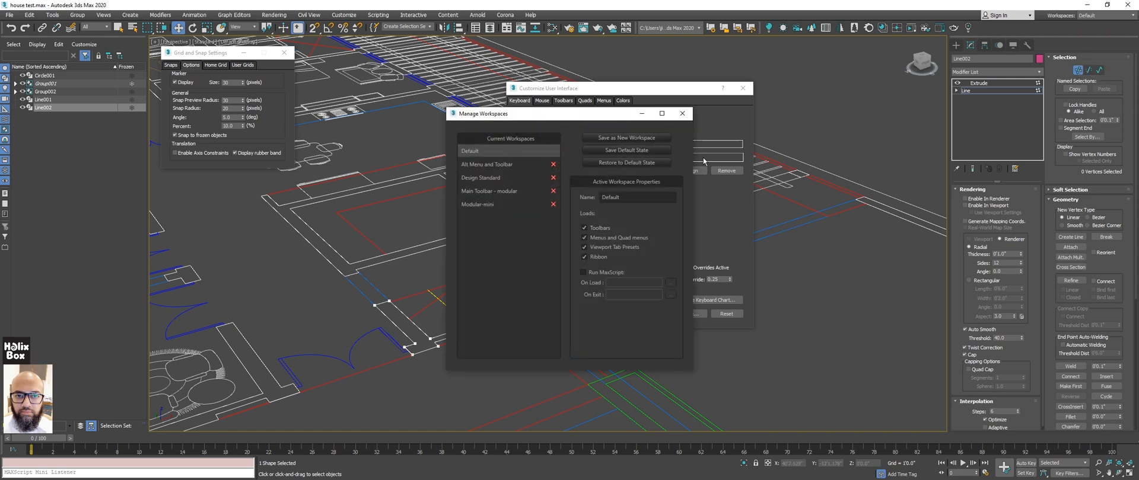
left_click(604, 162)
Step: Save the custom UI scheme as Workspace1__usersave__.ui with all its components included and the Dark icon type
left_click(344, 15)
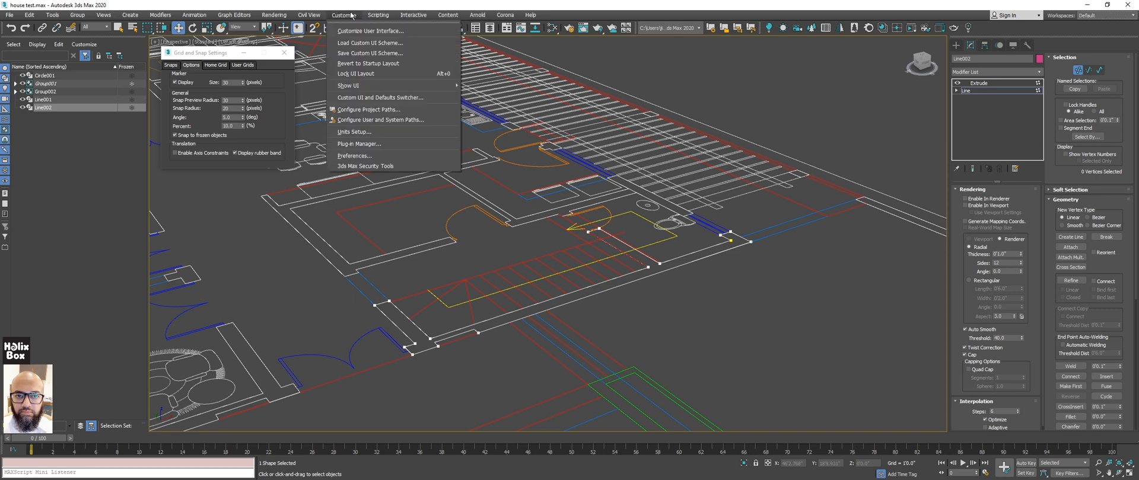
left_click(352, 54)
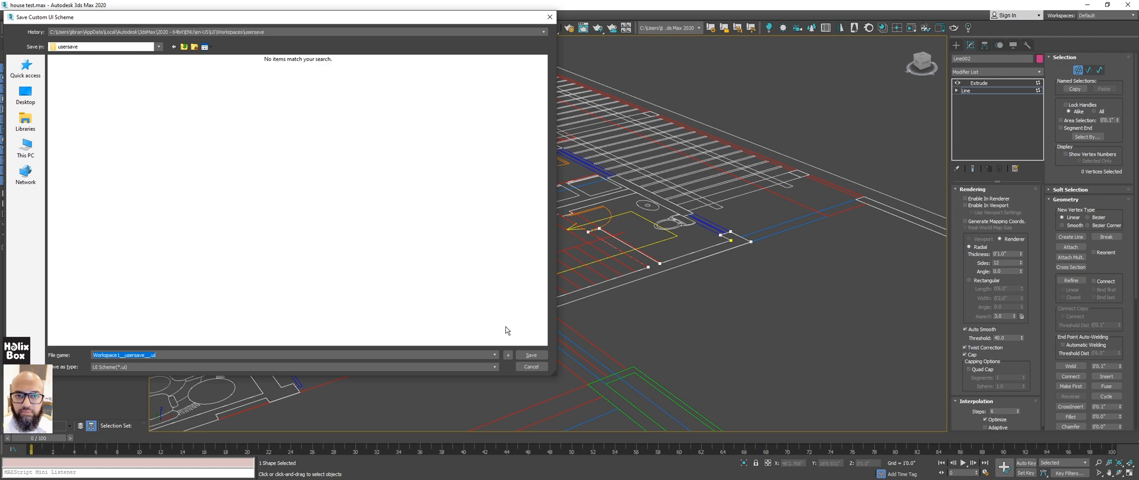
left_click(531, 355)
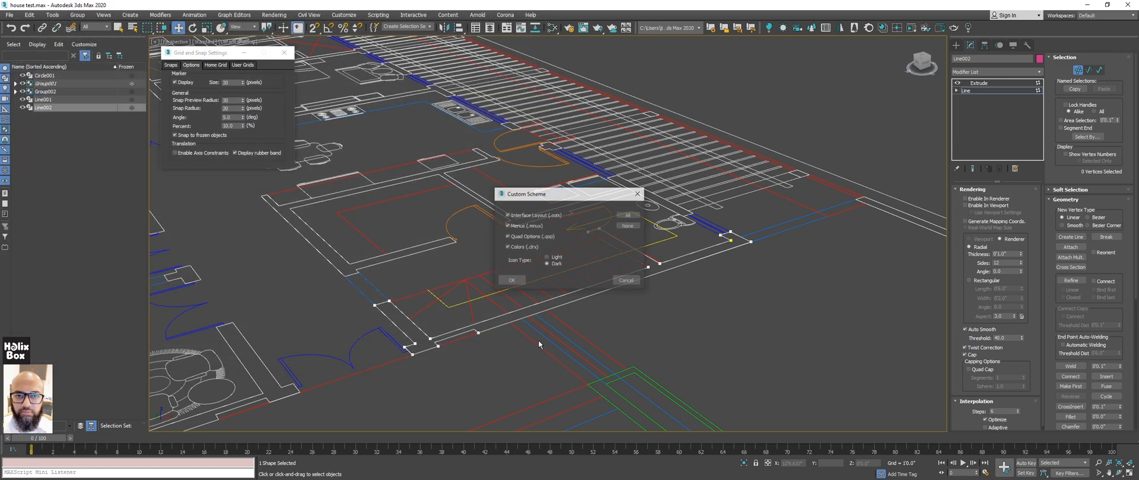
left_click(510, 279)
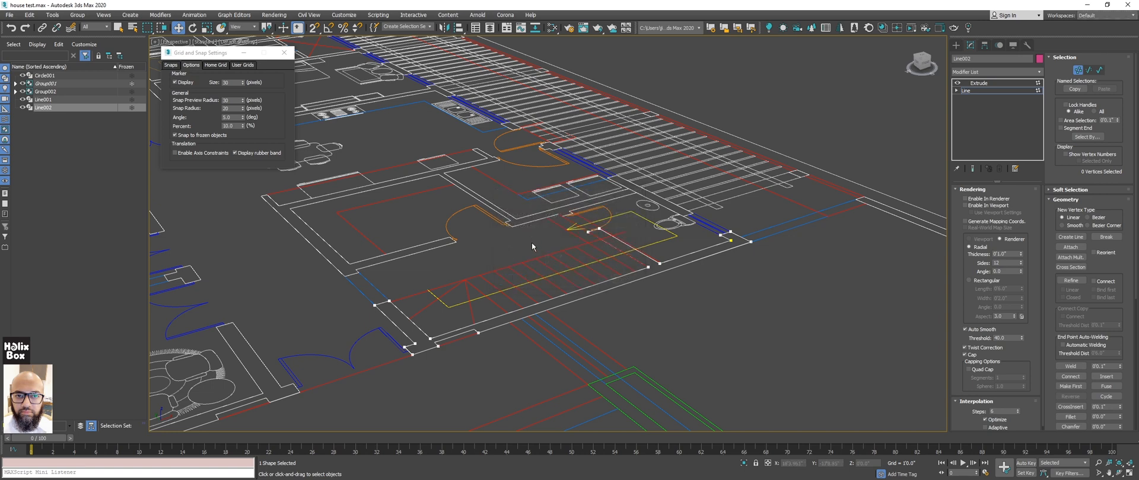
Step: Switch Show End Result on and off repeatedly to test its shortcut on the extruded wall while viewing it from several angles
middle_click_drag(618, 248, 658, 243)
key("shift+e")
key("shift+e")
key("shift+e")
key("shift+e")
key("shift+e")
key("shift+e")
key("shift+e")
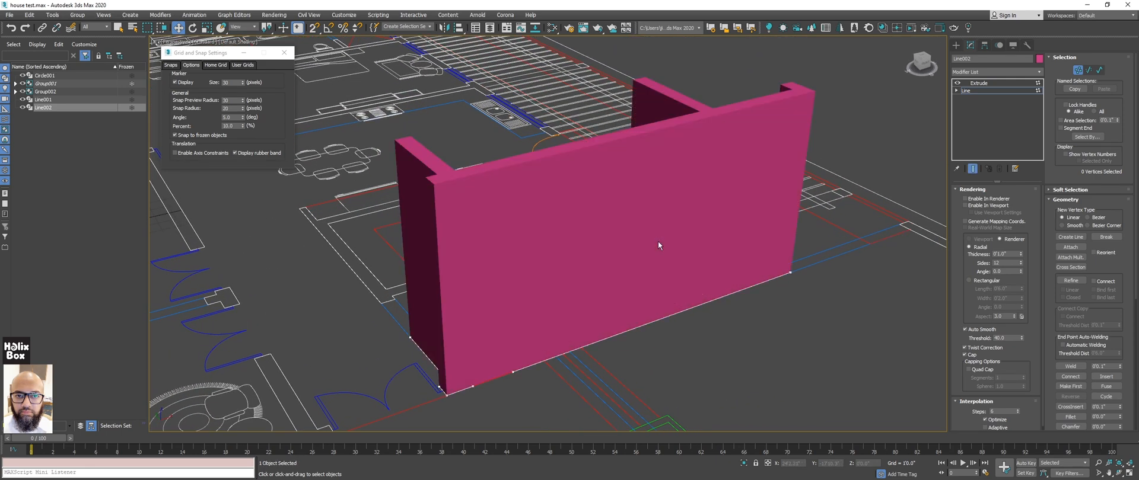
key("shift+e")
key("shift+e")
mouse_move(658, 245)
middle_mouse_down()
mouse_move(691, 214)
mouse_move(679, 237)
mouse_move(678, 204)
mouse_move(646, 238)
middle_mouse_up()
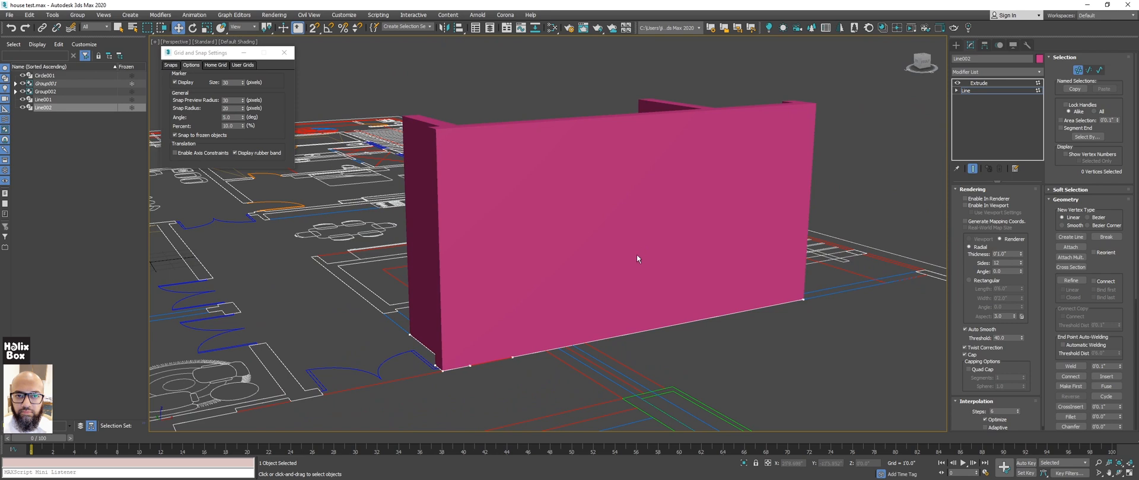
middle_click_drag(636, 253, 570, 284, "alt")
key("shift+e")
key("shift+e")
Step: Turn on edged faces in the perspective viewport and examine the vertical edges on the wall's outer face
key("F4")
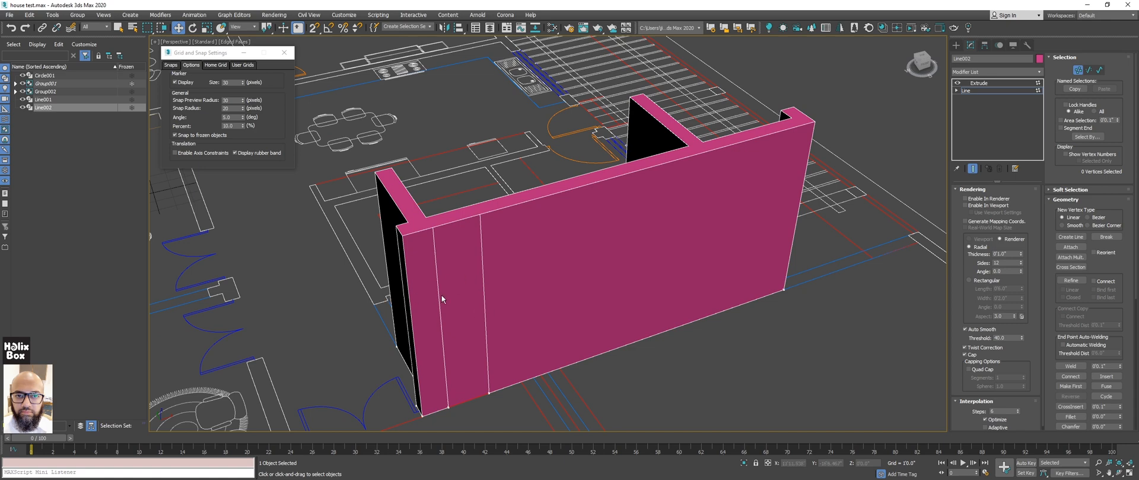
middle_click_drag(526, 297, 408, 219, "alt")
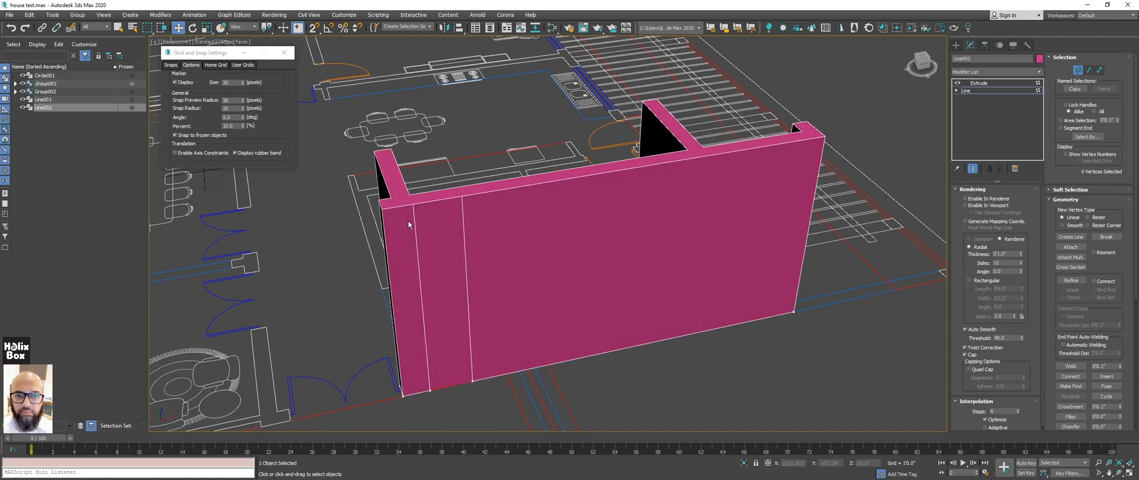
scroll(418, 244, "up", 2)
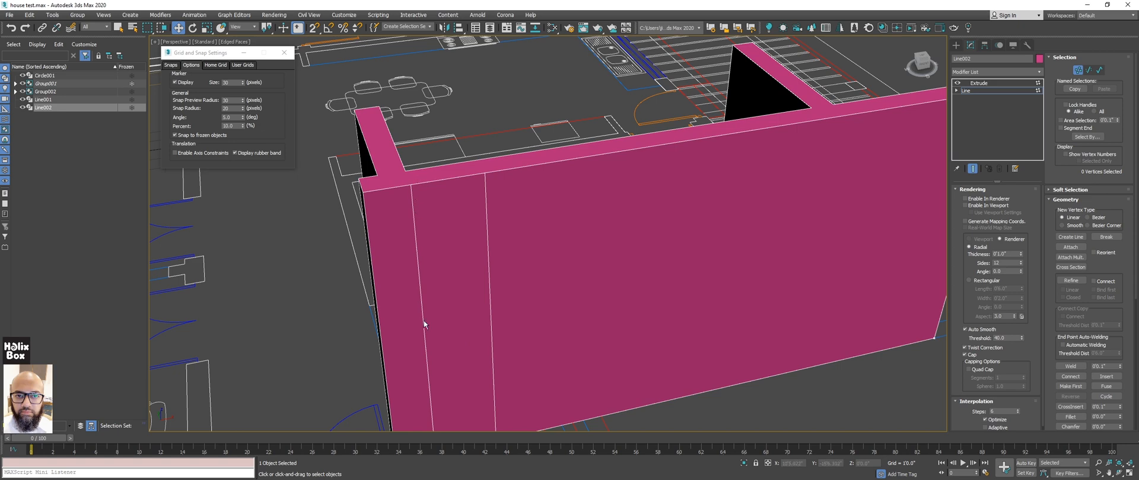
middle_click_drag(639, 277, 612, 227)
scroll(612, 227, "down", 4)
Step: Show only the wall's base line, leave vertex level and deselect the wall
key("grave")
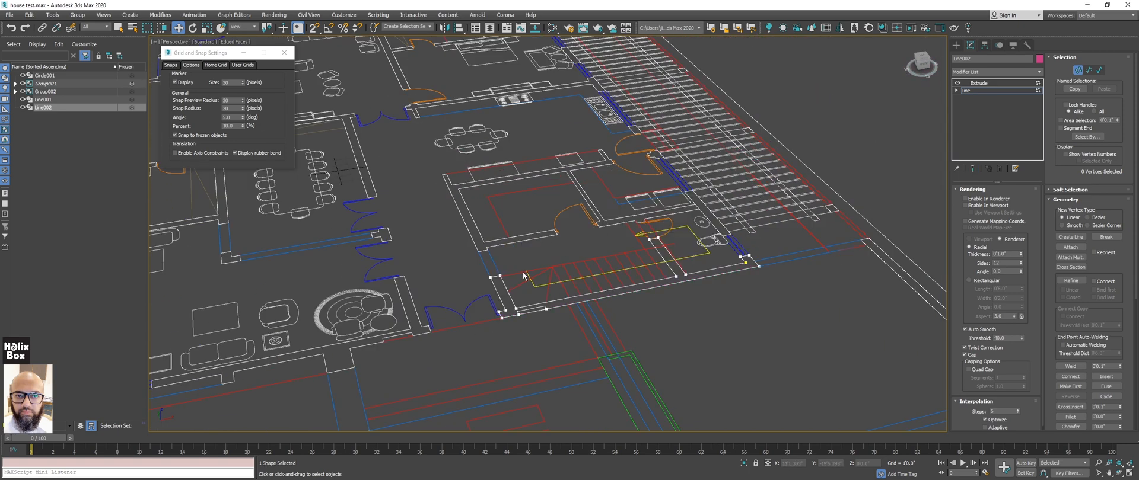
middle_click_drag(523, 276, 580, 267)
key("1")
middle_click_drag(749, 277, 671, 271)
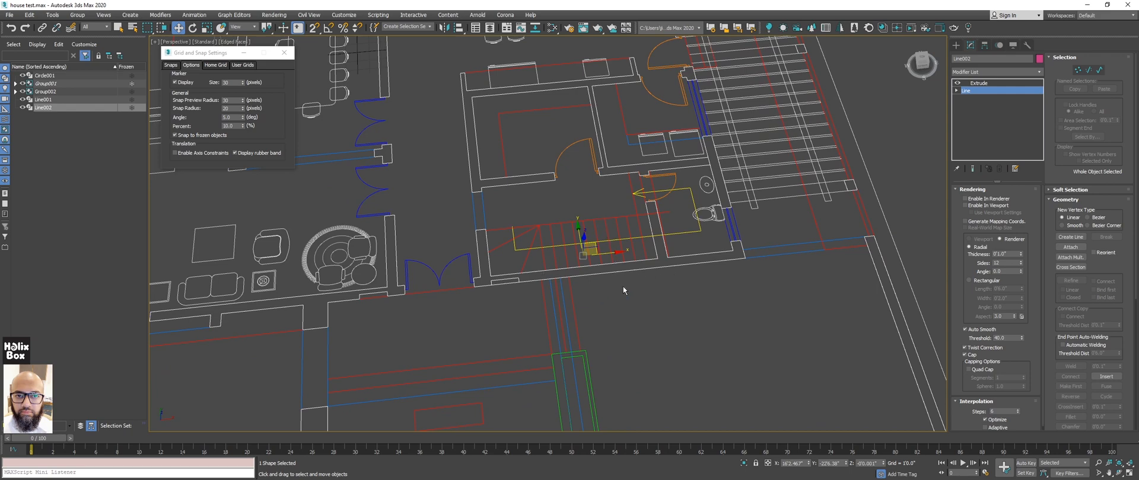
scroll(623, 286, "down", 4)
scroll(646, 259, "down", 2)
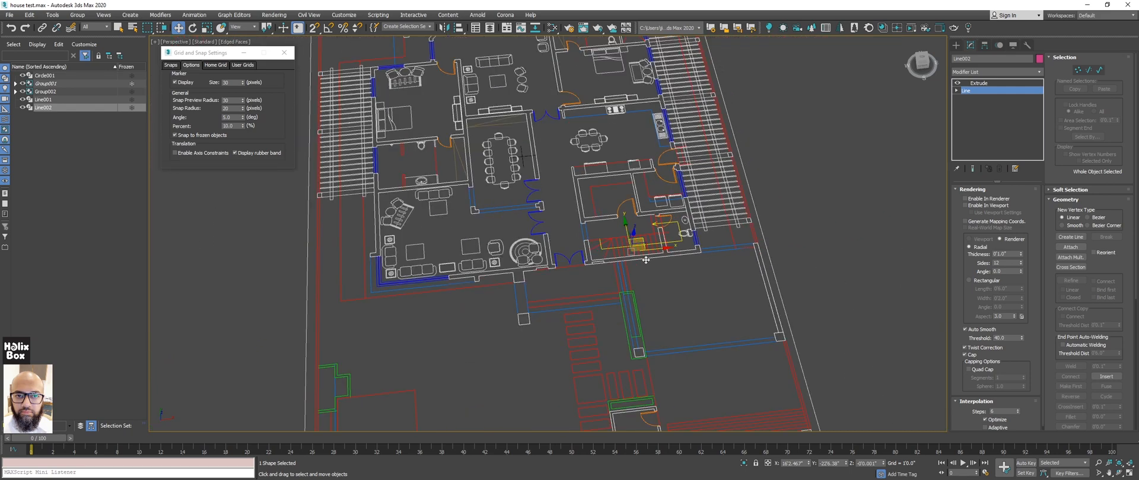
left_click(690, 292)
scroll(540, 274, "up", 4)
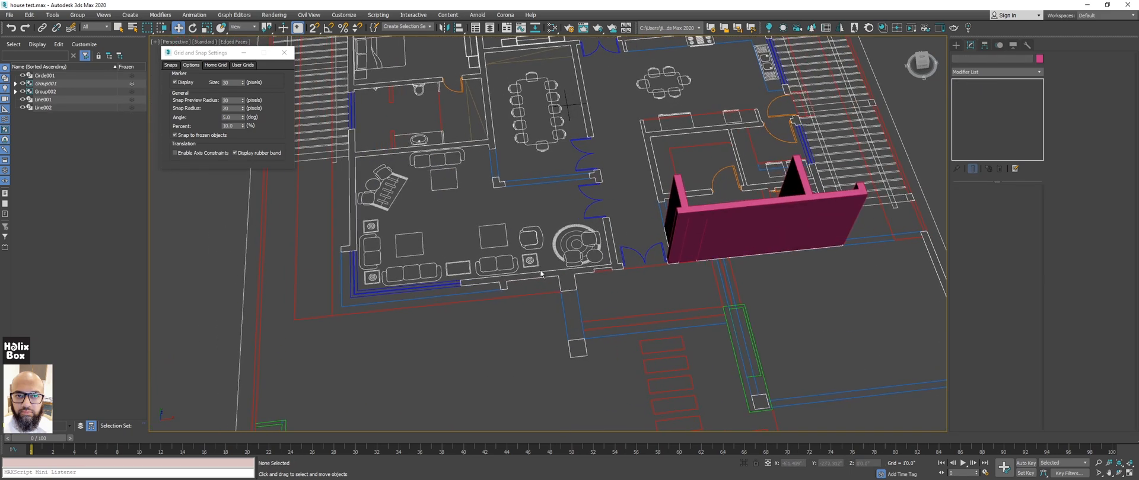
Step: Unfreeze all objects and ungroup the floor plan group
left_click(1013, 45)
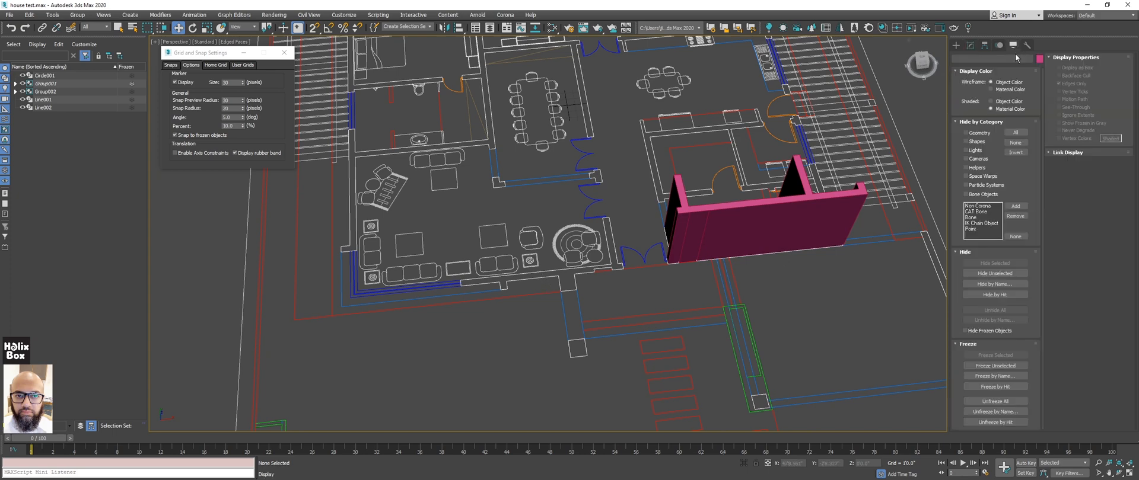
left_click(995, 402)
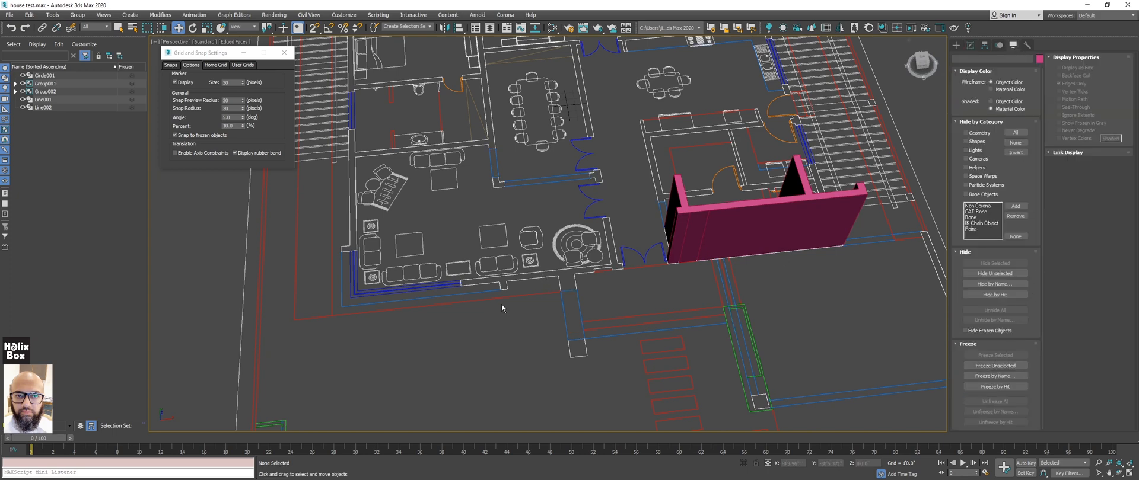
middle_click_drag(507, 241, 565, 264, "alt")
scroll(560, 275, "up", 2)
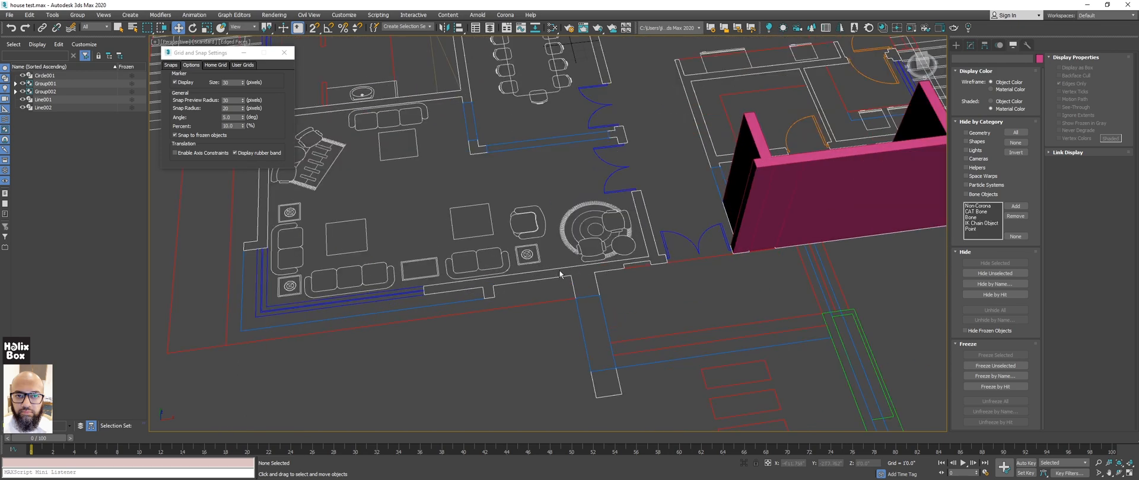
left_click(559, 271)
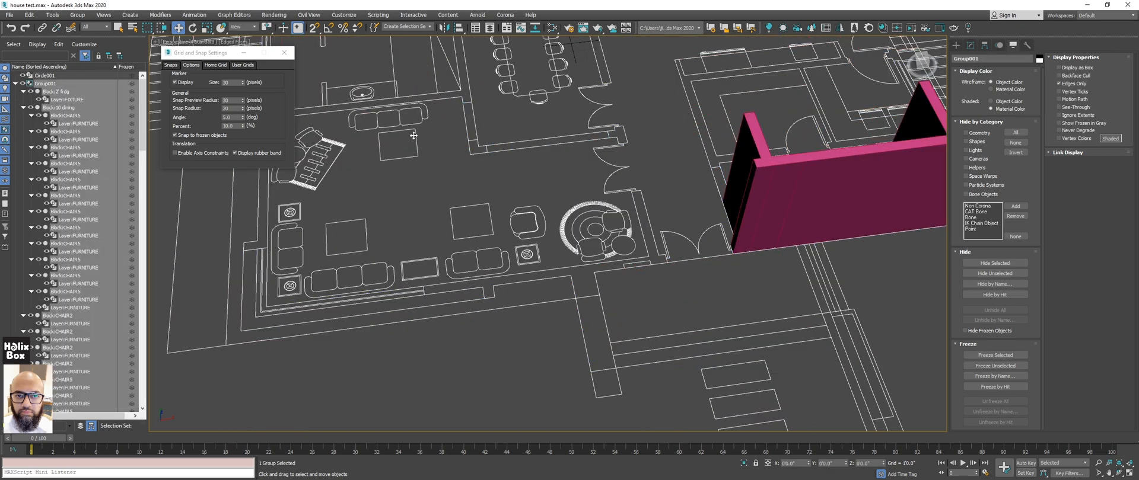
left_click(76, 15)
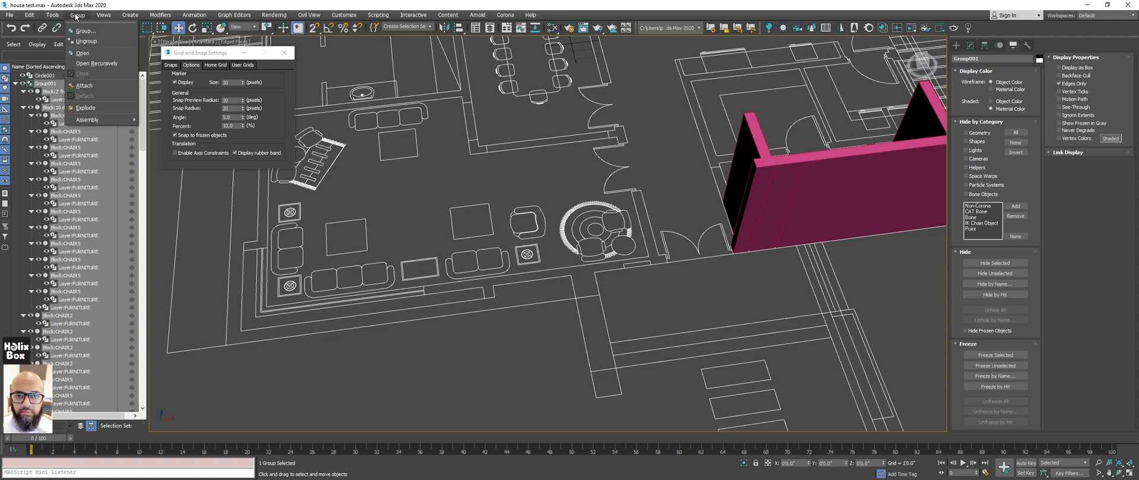
left_click(86, 41)
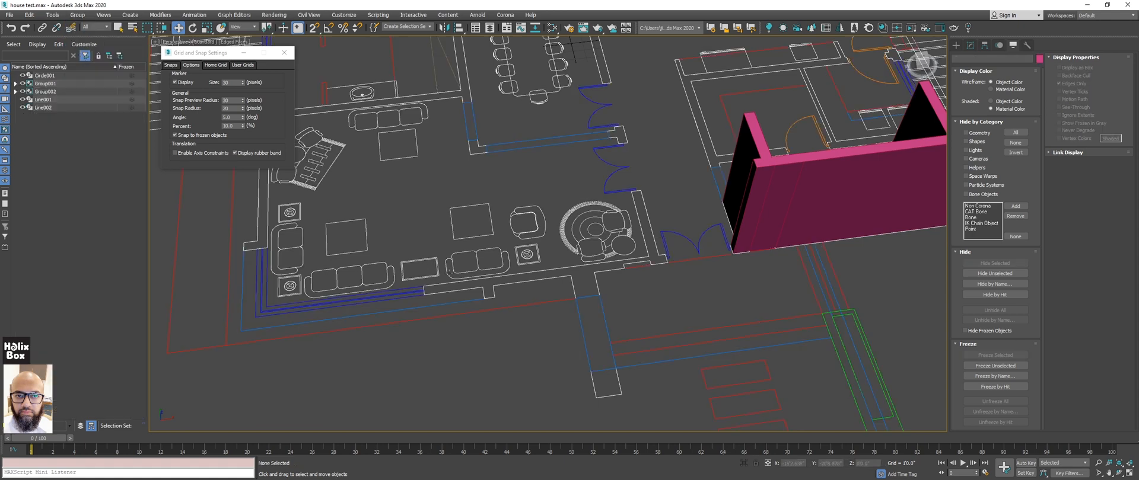
Step: Select the Layer:WALL spline of the floor plan, show its modifier settings and isolate it in the viewport
left_click(530, 286)
middle_click_drag(546, 275, 550, 302)
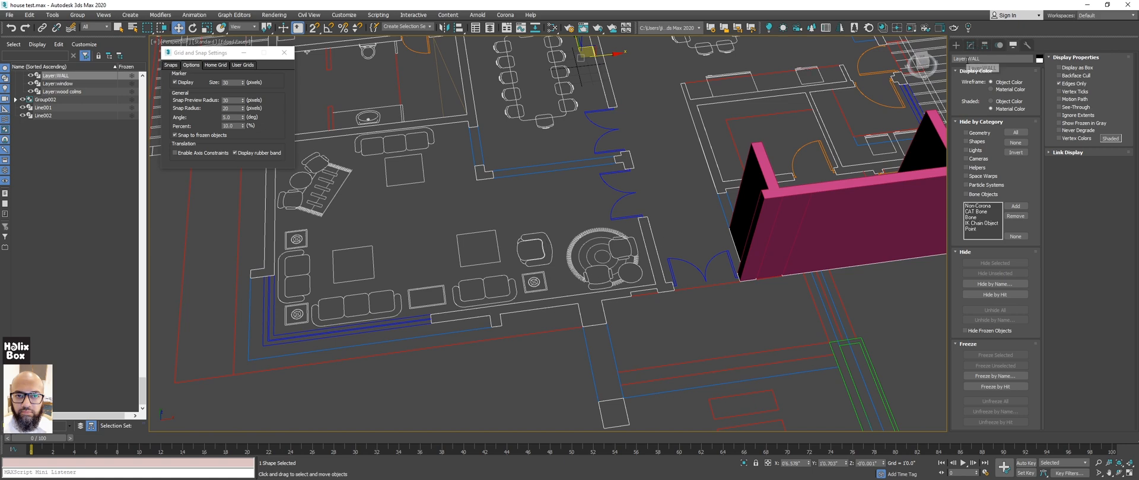
left_click(973, 50)
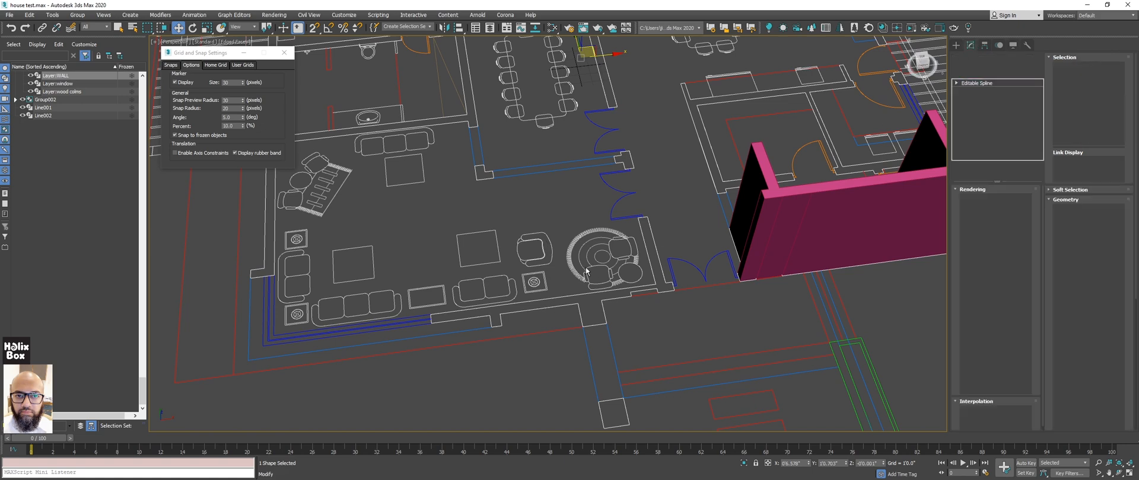
key("alt+q")
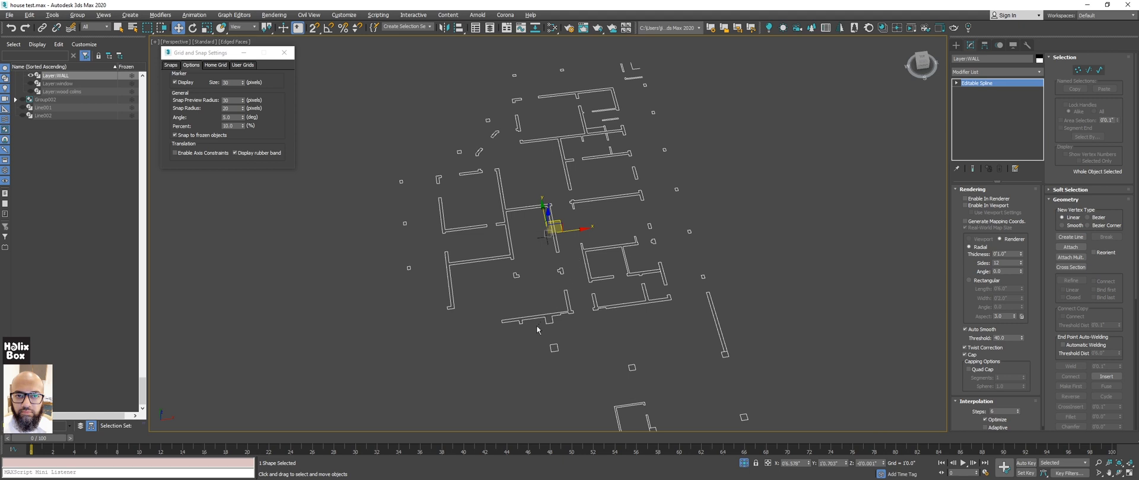
Step: Apply an Extrude modifier to the isolated Layer:WALL spline
middle_click_drag(524, 316, 530, 276, "alt")
left_click(981, 72)
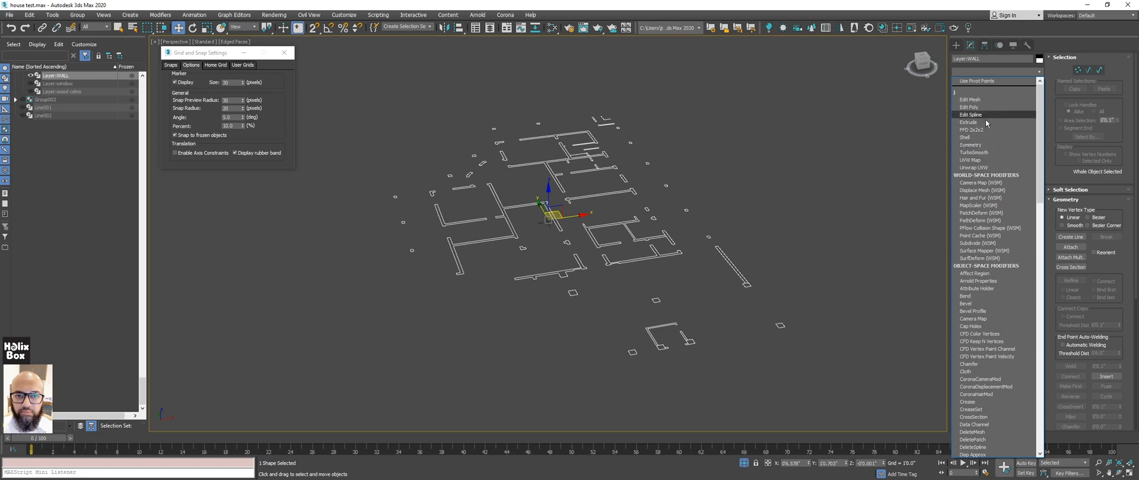
left_click(973, 122)
Step: Examine the tops and edges of the extruded walls and columns across the floor plan
scroll(560, 276, "up", 10)
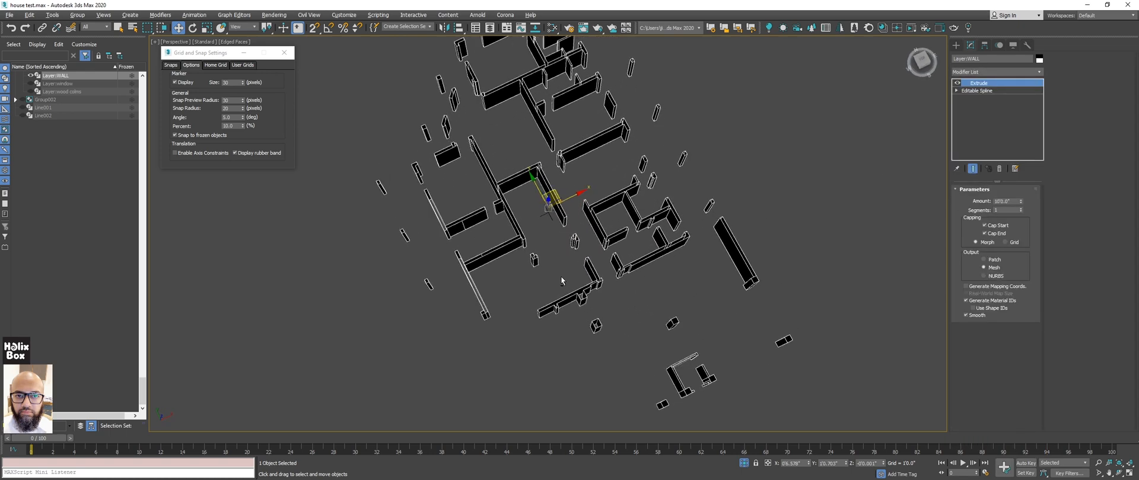
middle_click_drag(581, 291, 569, 272, "alt")
scroll(539, 290, "down", 3)
key("t")
key("z")
key("p")
scroll(533, 274, "down", 3)
scroll(569, 272, "up", 6)
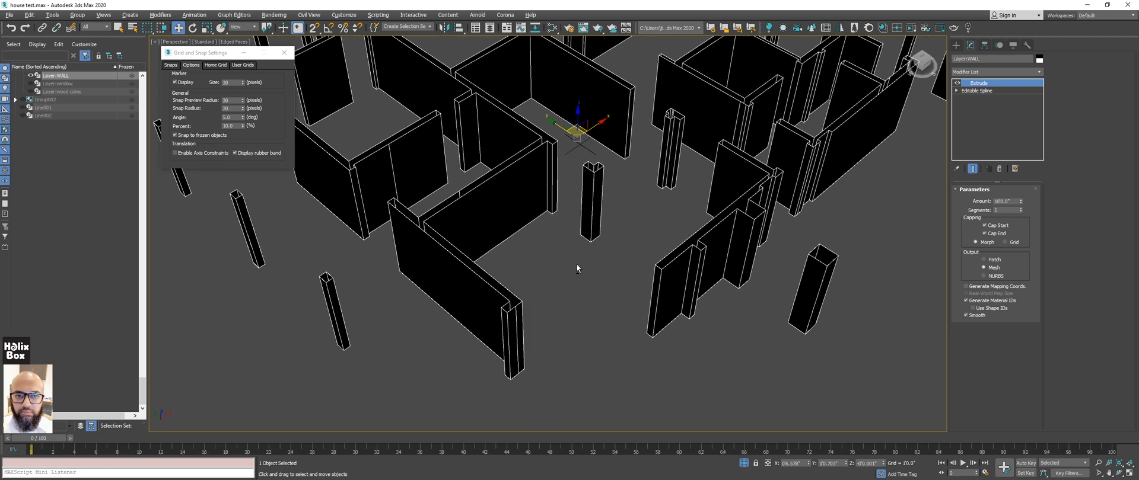
middle_click_drag(534, 315, 574, 312, "alt")
scroll(578, 312, "up", 5)
scroll(708, 316, "down", 4)
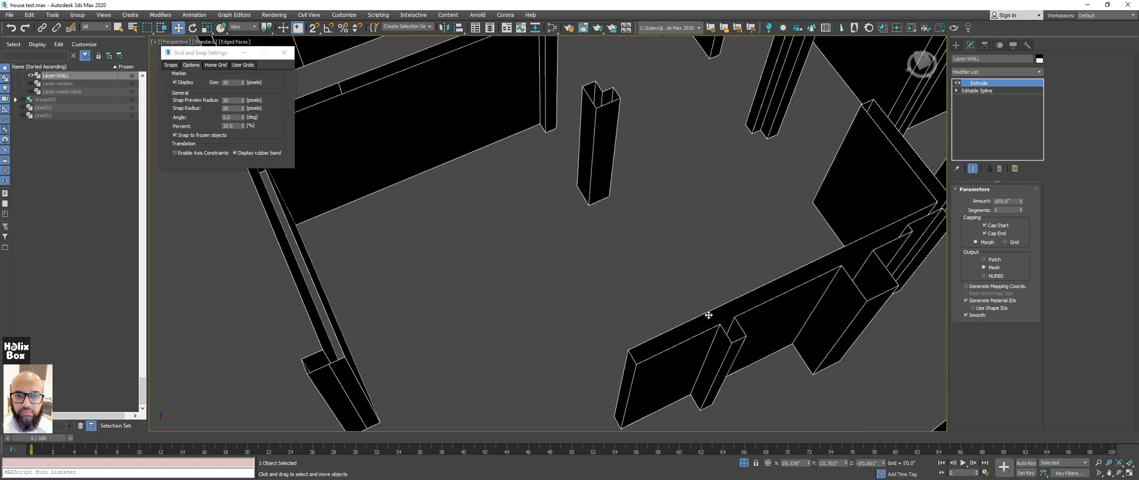
middle_click_drag(783, 247, 638, 245)
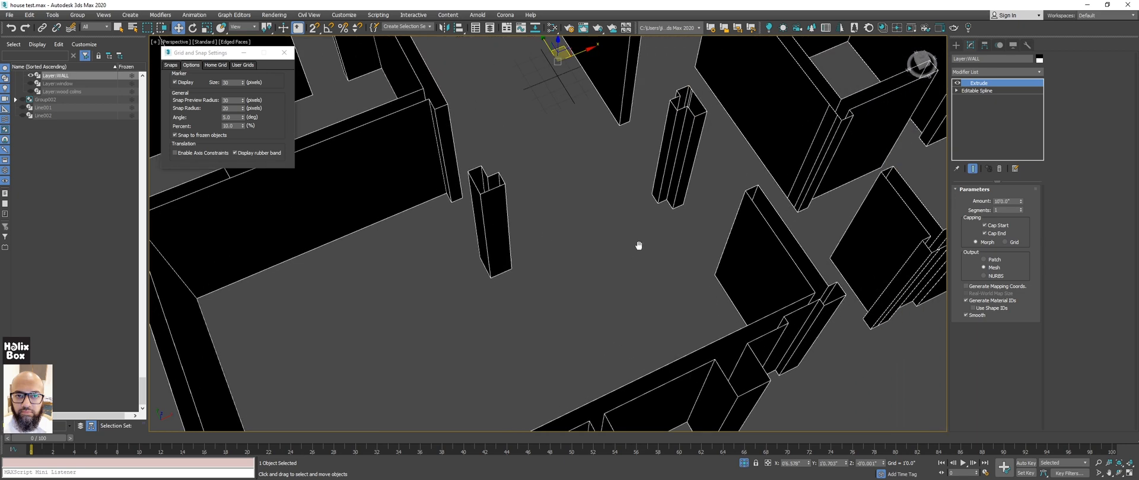
scroll(638, 245, "down", 6)
scroll(504, 297, "down", 2)
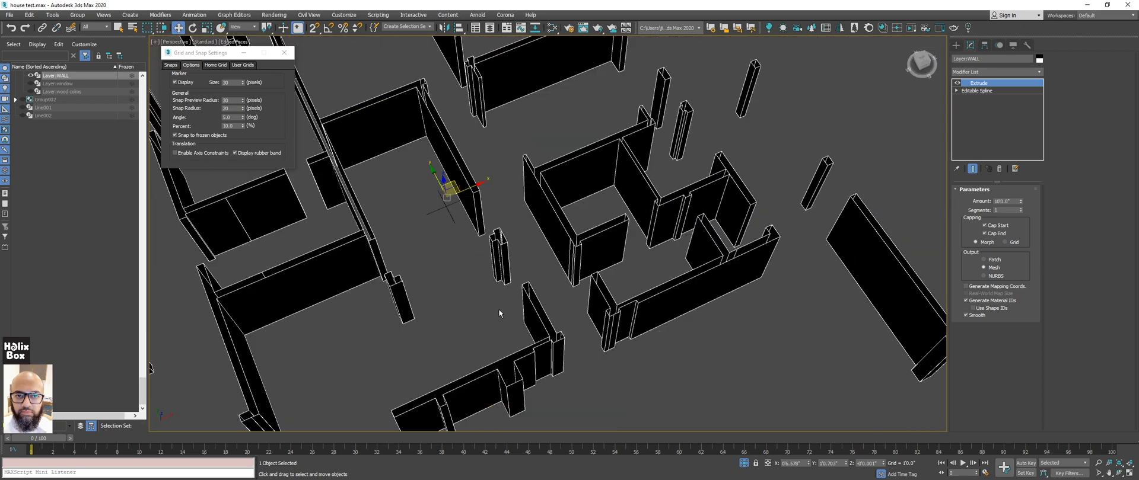
scroll(633, 323, "up", 5)
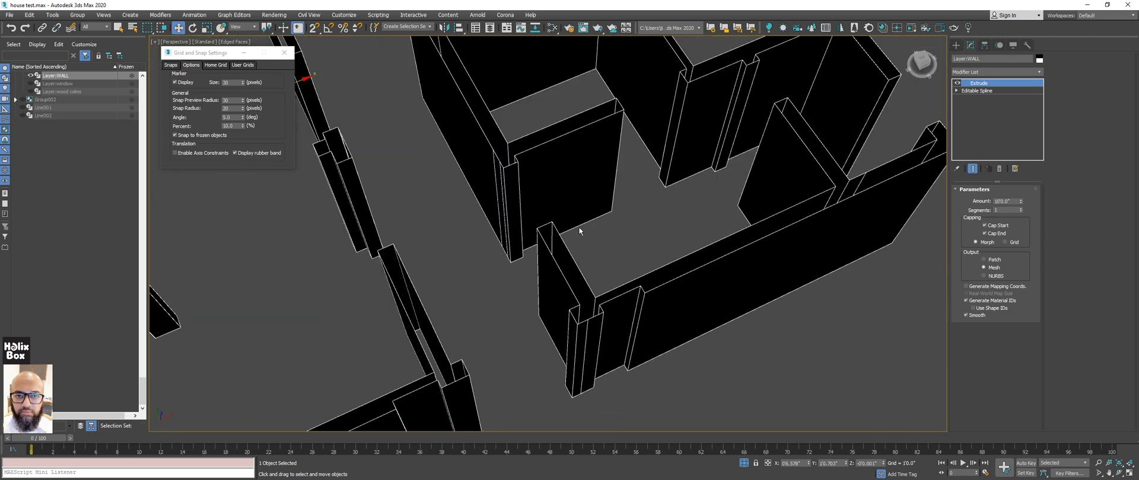
scroll(554, 333, "down", 2)
scroll(590, 297, "down", 2)
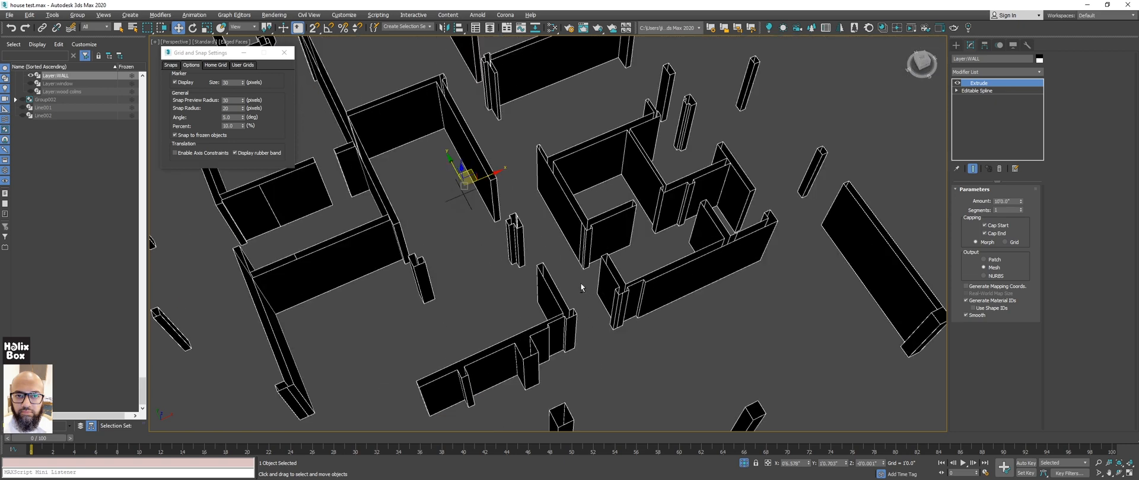
scroll(499, 257, "up", 3)
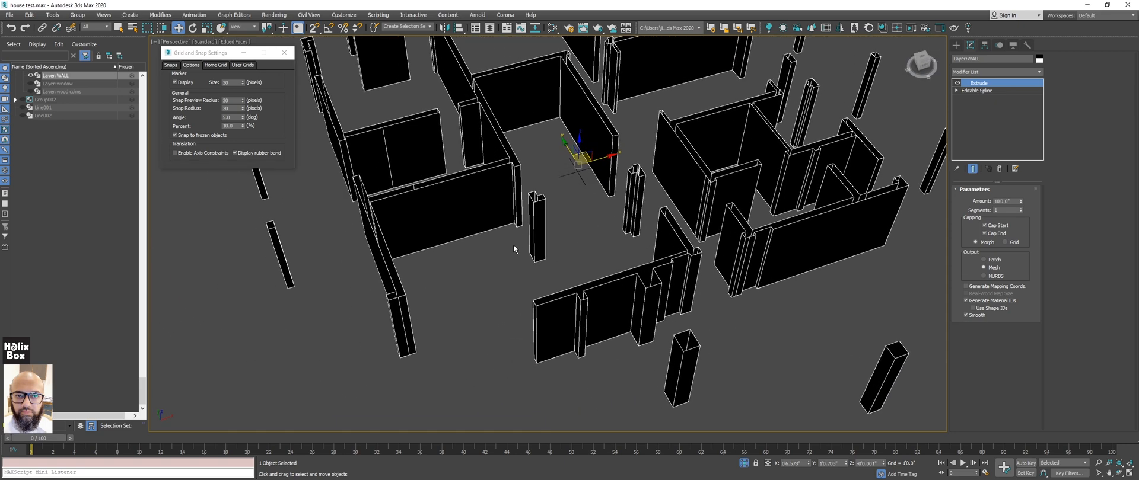
middle_click_drag(545, 213, 547, 207)
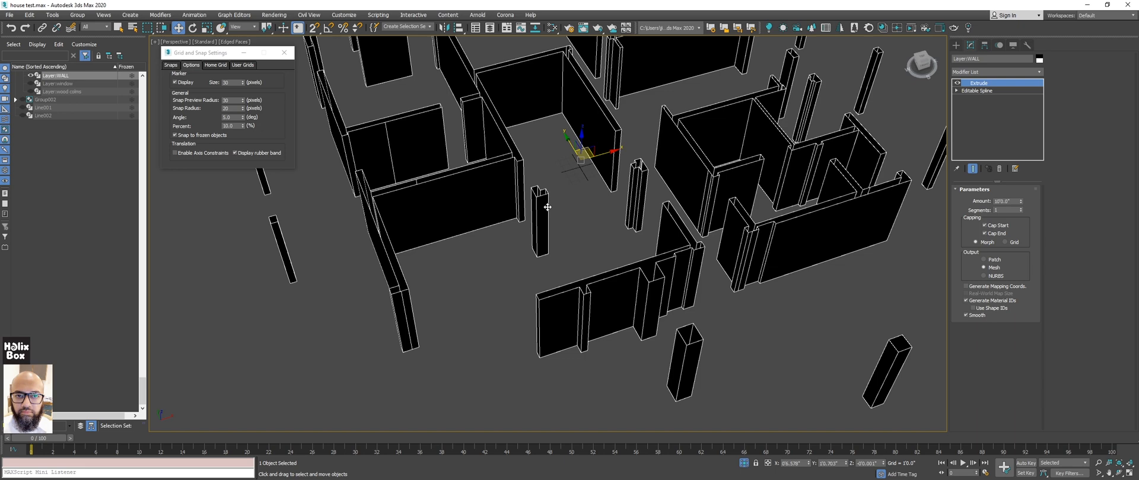
scroll(688, 336, "up", 4)
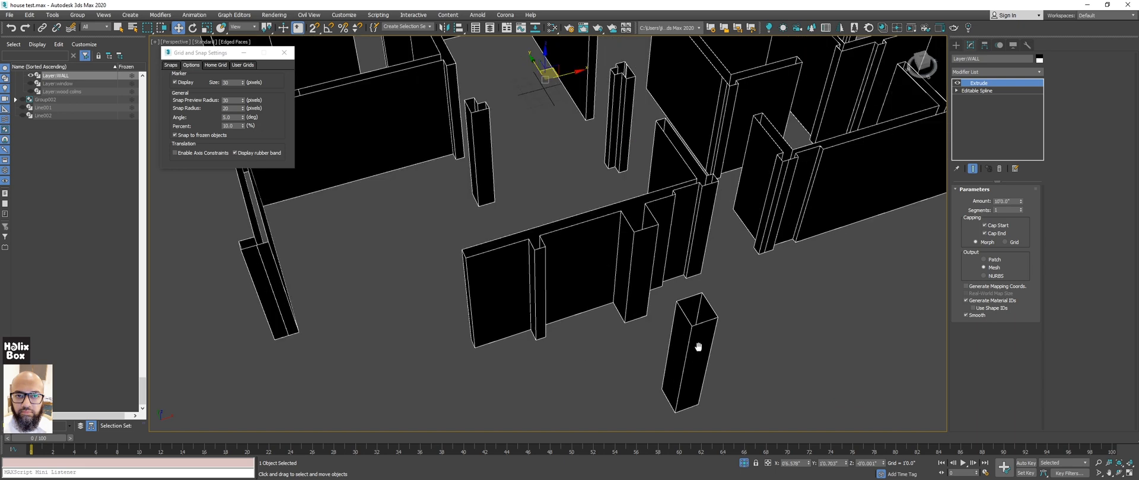
scroll(614, 274, "down", 2)
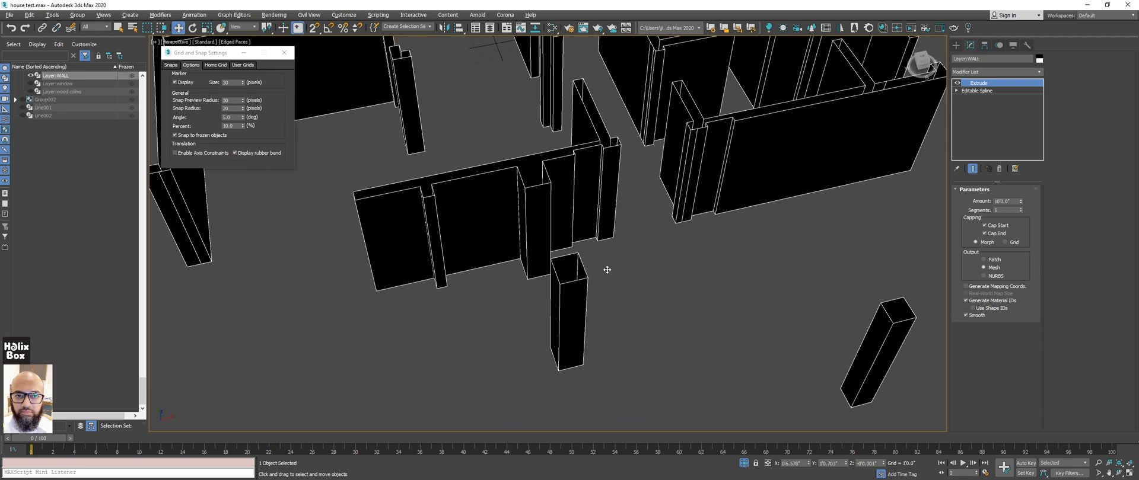
Step: Return to the Editable Spline at vertex level and examine the corner vertices of the square column below the front wall from above
left_click(975, 90)
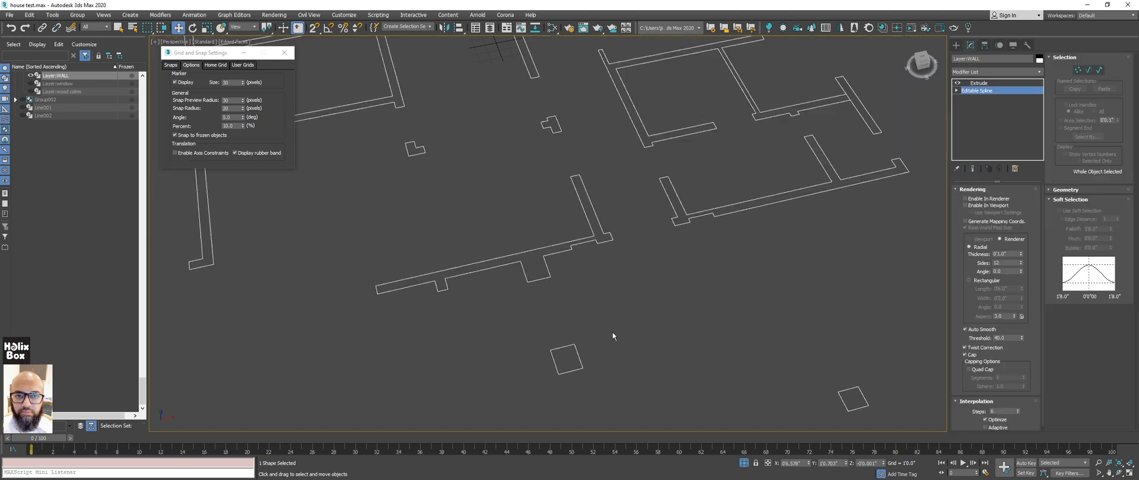
left_click(1077, 70)
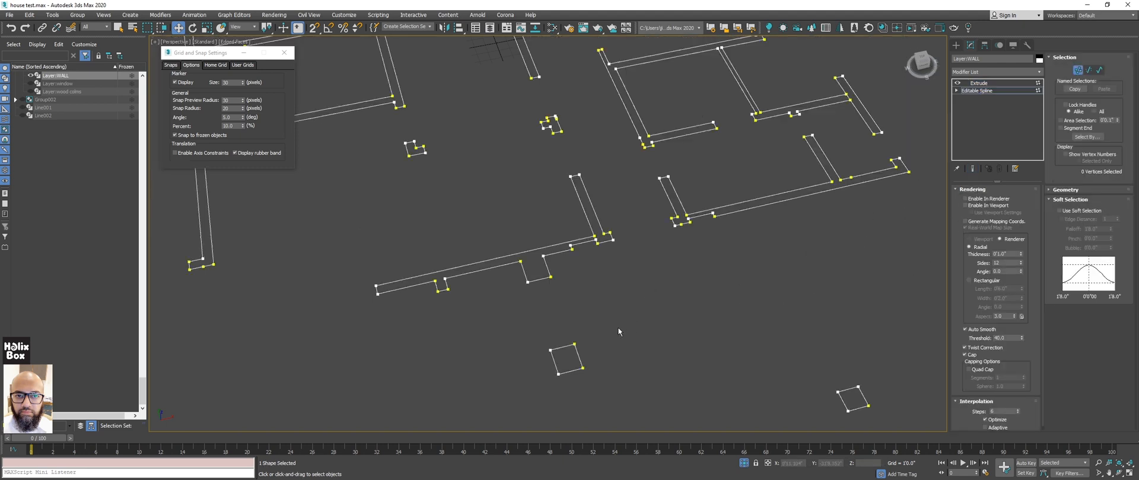
middle_click_drag(607, 325, 633, 229, "alt")
middle_click_drag(628, 226, 629, 233)
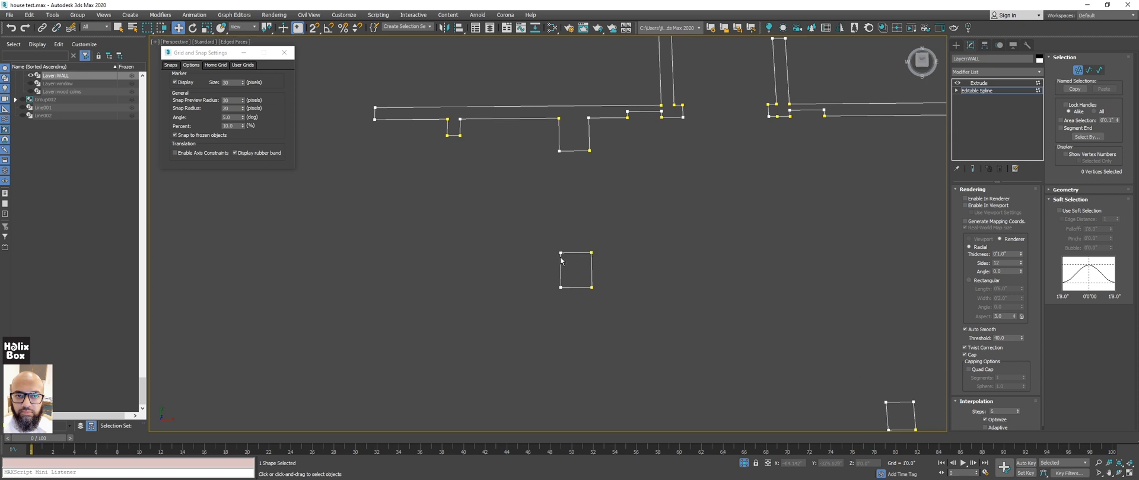
left_click(592, 253)
middle_click_drag(631, 272, 604, 252)
left_click(776, 233)
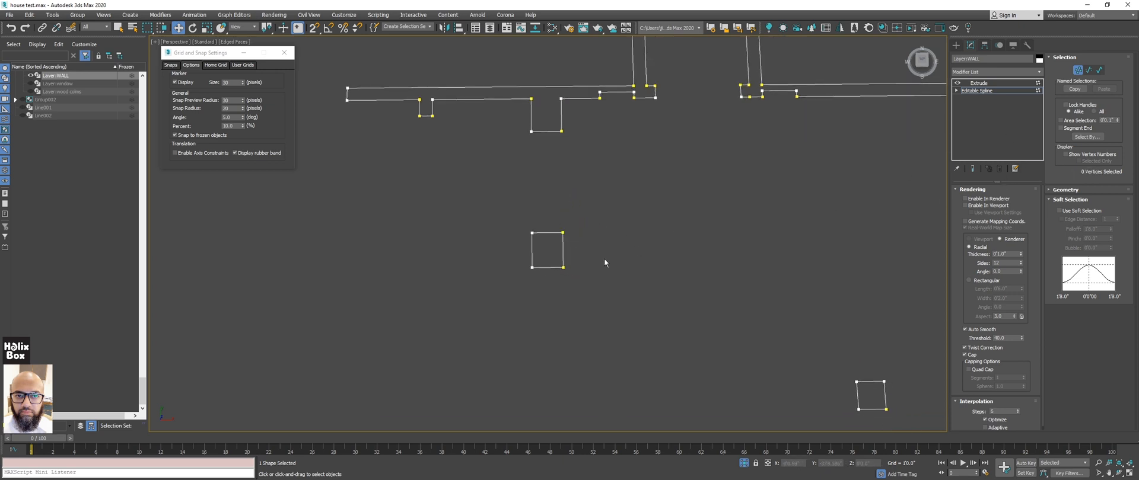
Step: Draw a closed, irregular six-point spline with Create Line beside the square column
right_click(721, 236)
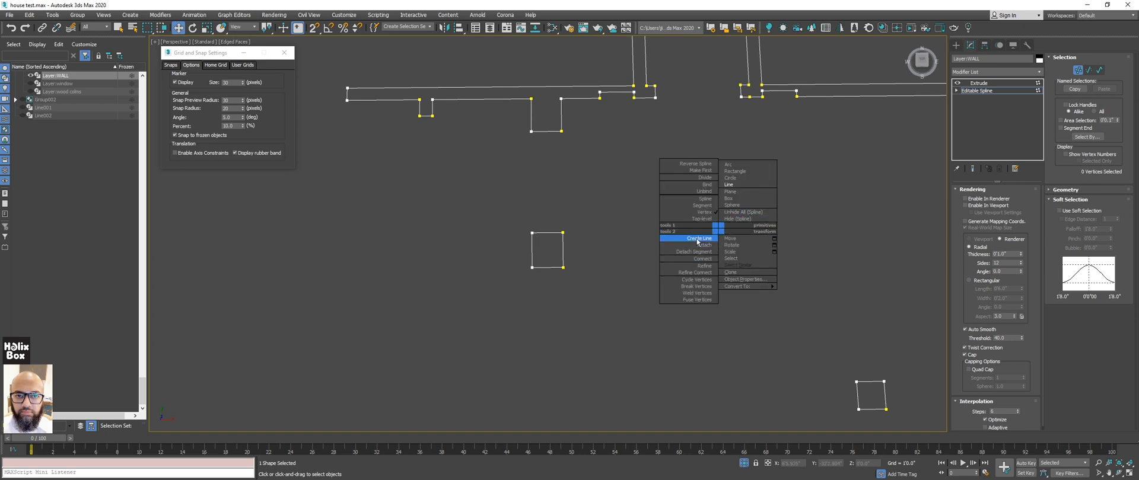
left_click(699, 239)
left_click(730, 232)
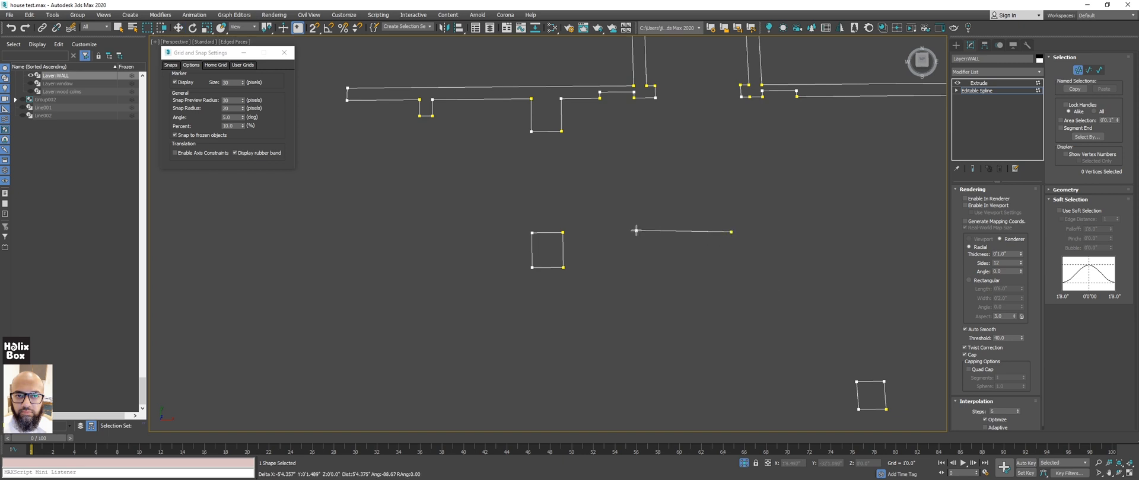
left_click(636, 231)
left_click(631, 258)
left_click(696, 286)
left_click(740, 277)
left_click(747, 277)
left_click(730, 232)
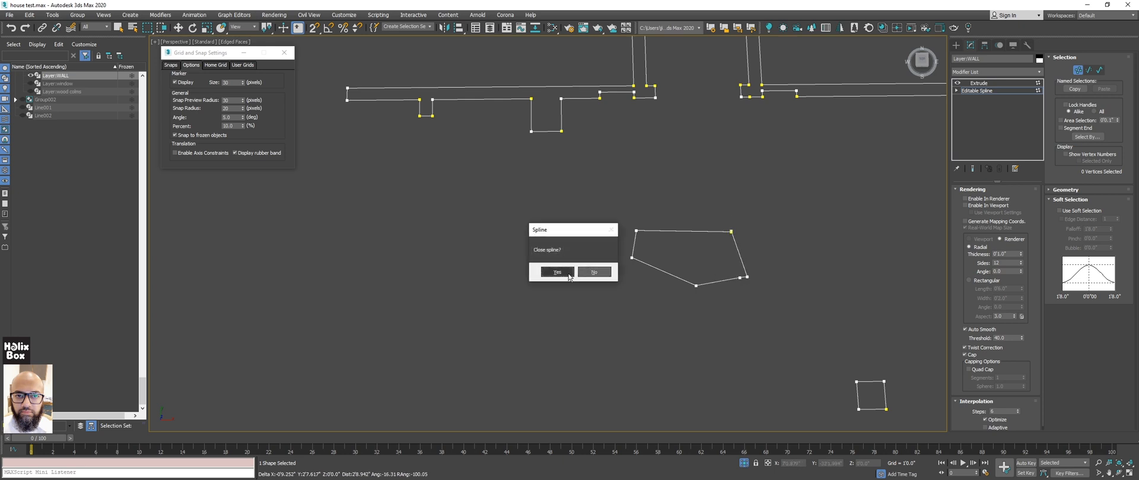
left_click(557, 273)
Step: Select all vertices of the irregular spline beside the square column and delete them
key("w")
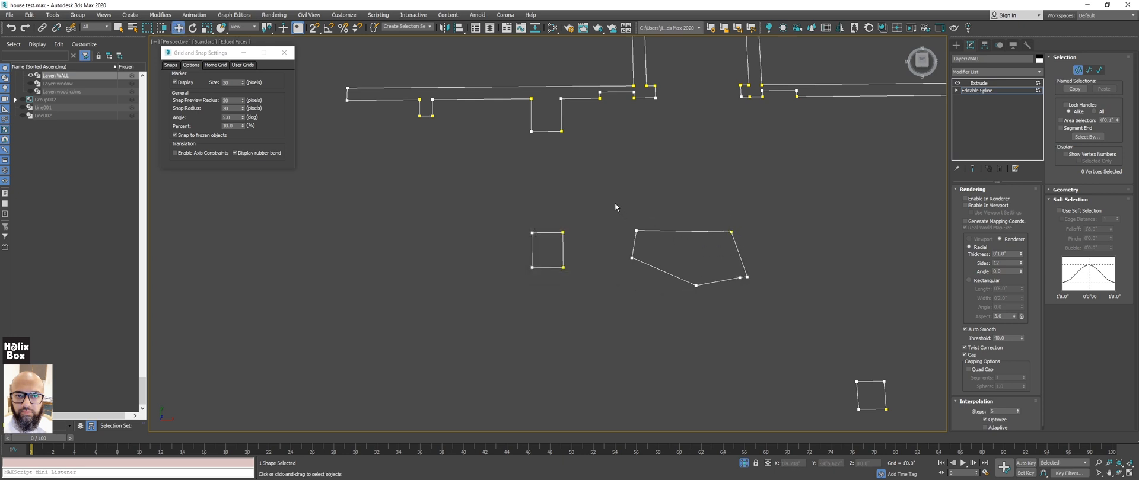
left_click_drag(614, 207, 779, 333)
key("Delete")
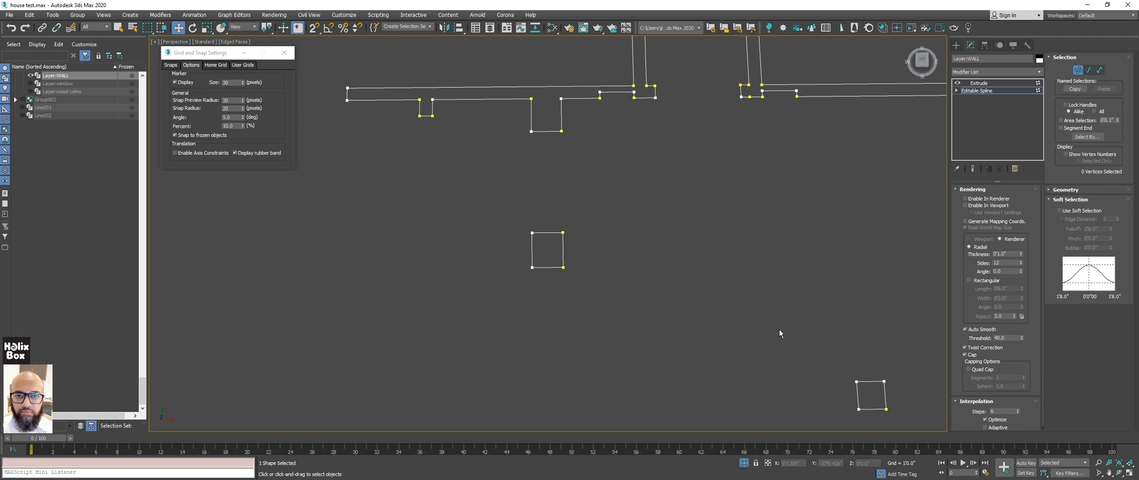
Step: Try to move the lower-right corner vertex of the square column away from the outline
scroll(566, 273, "up", 4)
left_click(556, 254)
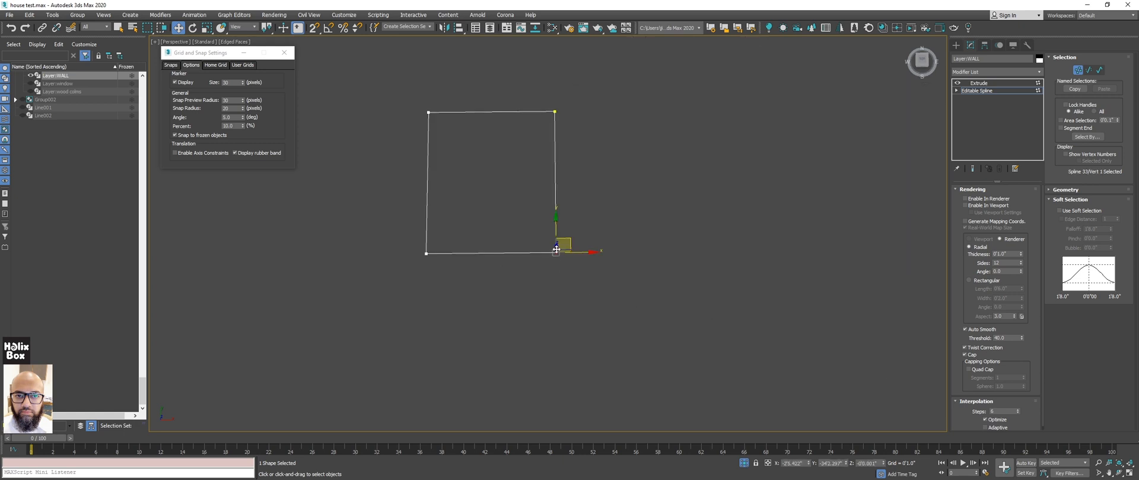
middle_click_drag(629, 126, 615, 222)
scroll(624, 279, "down", 2)
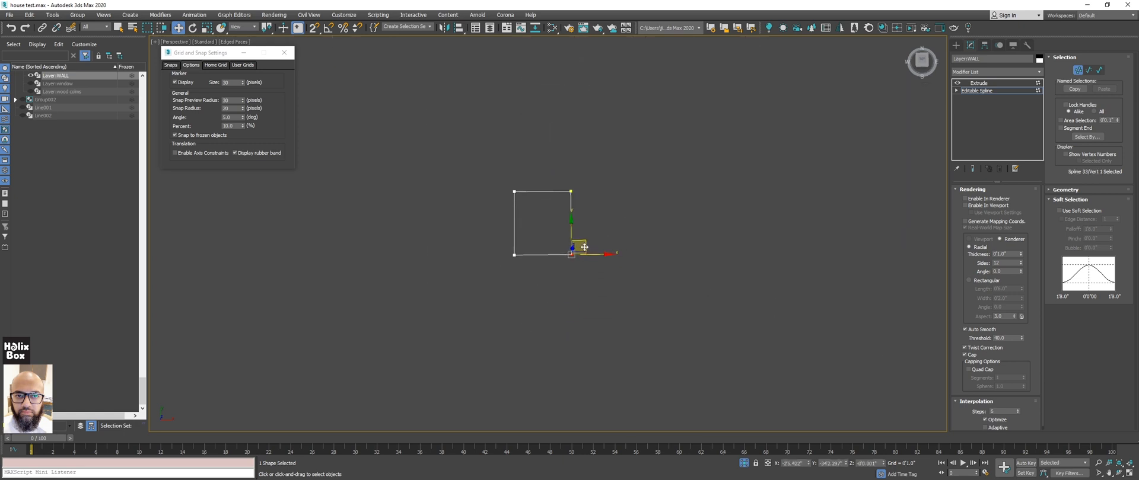
left_click_drag(584, 244, 643, 272)
right_click(644, 271)
left_click(637, 194)
Step: Move the right-hand segment of the square column outward at segment level, undo the move and deselect the segment
key("2")
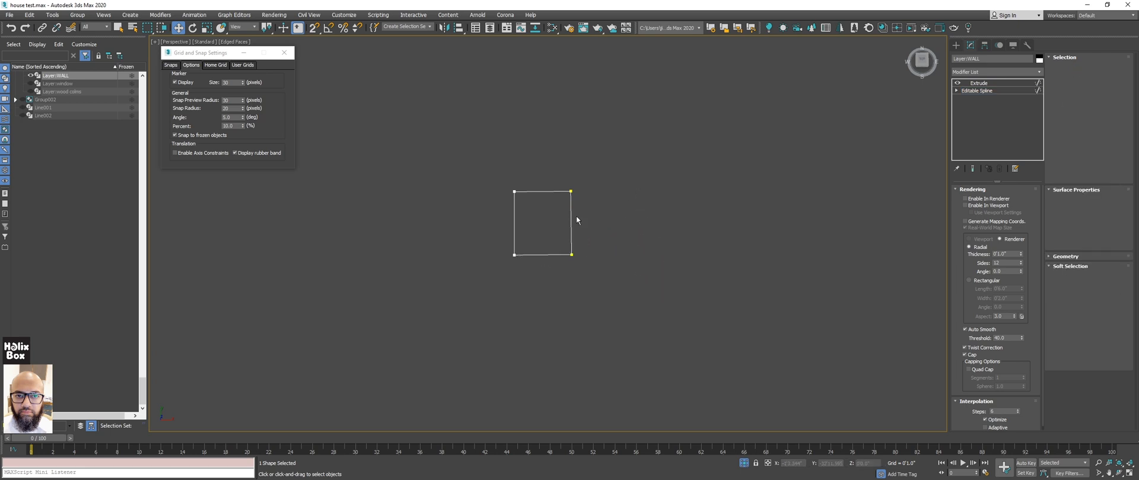
left_click(573, 215)
left_click_drag(596, 225, 690, 223)
key("ctrl+z")
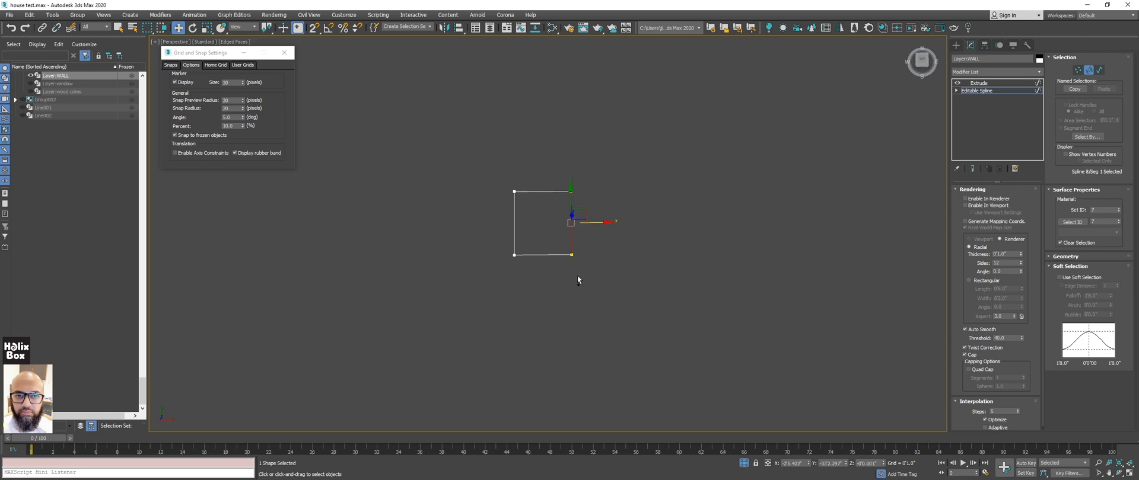
middle_click_drag(578, 252, 582, 262)
left_click(582, 262)
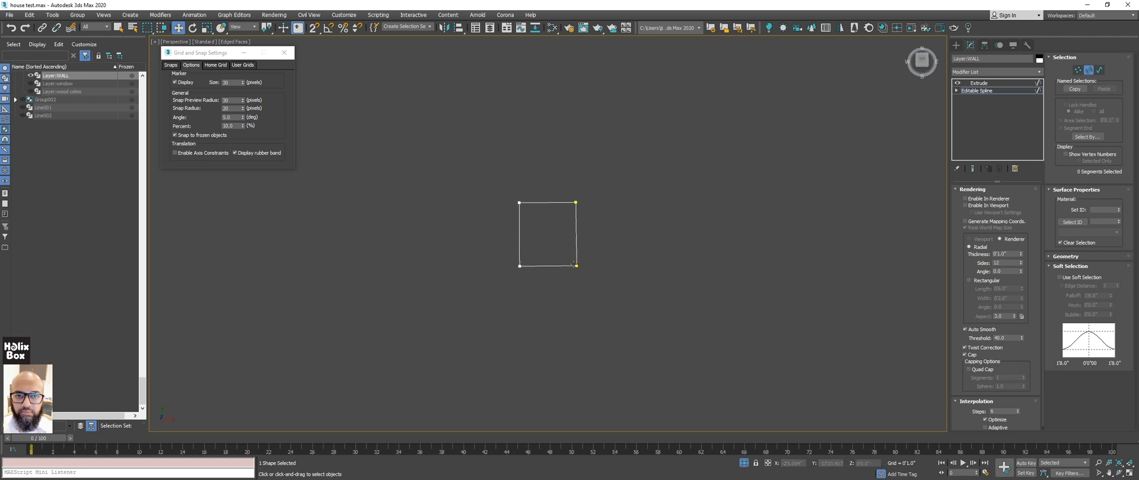
Step: Try to move the upper segment of the square column sideways
left_click(552, 204)
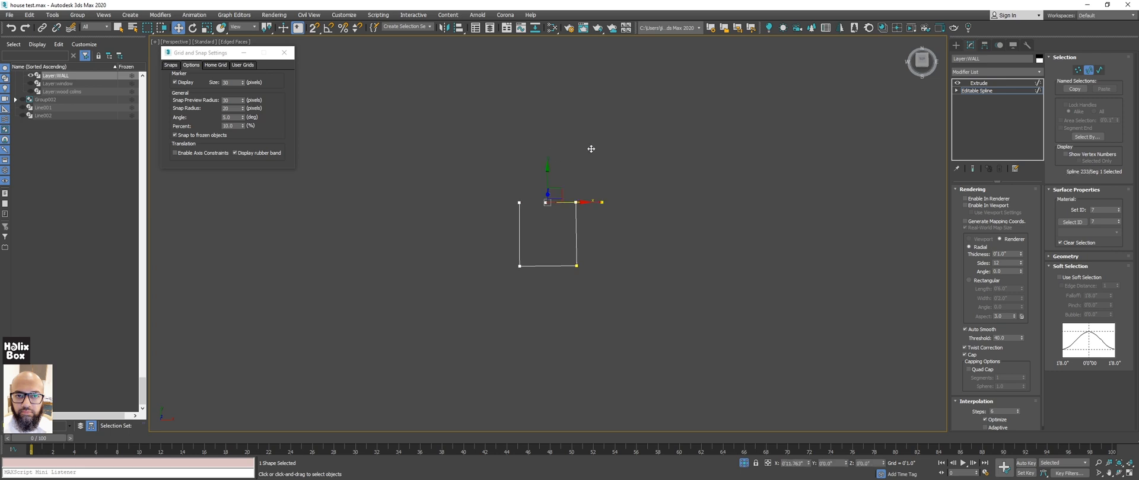
scroll(575, 218, "up", 2)
middle_click_drag(569, 231, 590, 216)
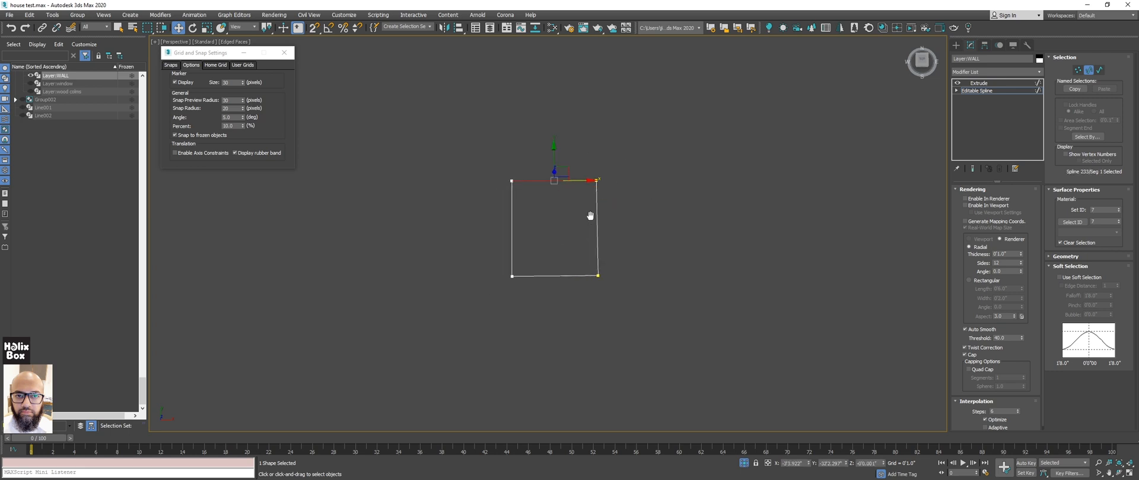
Step: Return to vertex level and select all the corner vertices of the square column
left_click(1078, 70)
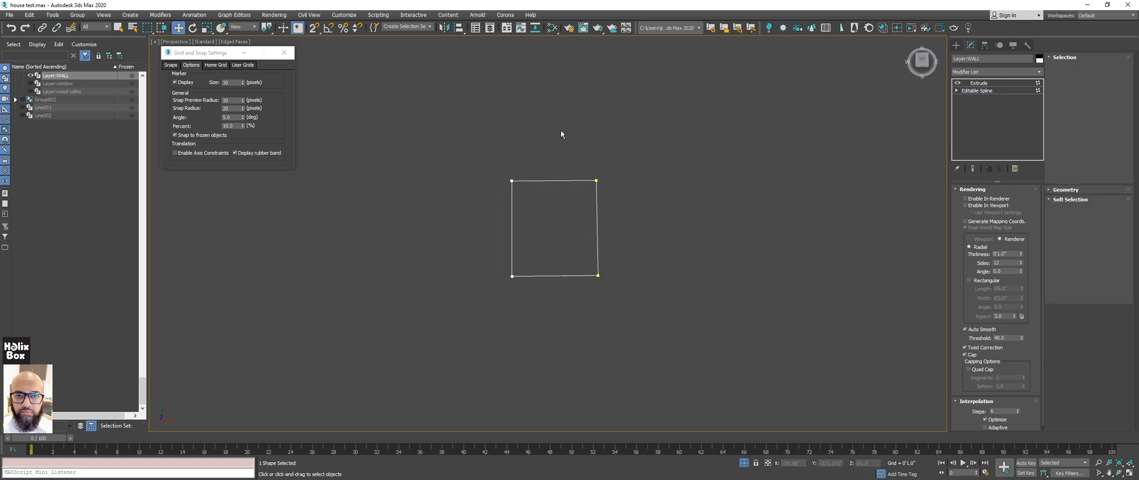
left_click_drag(472, 145, 638, 330)
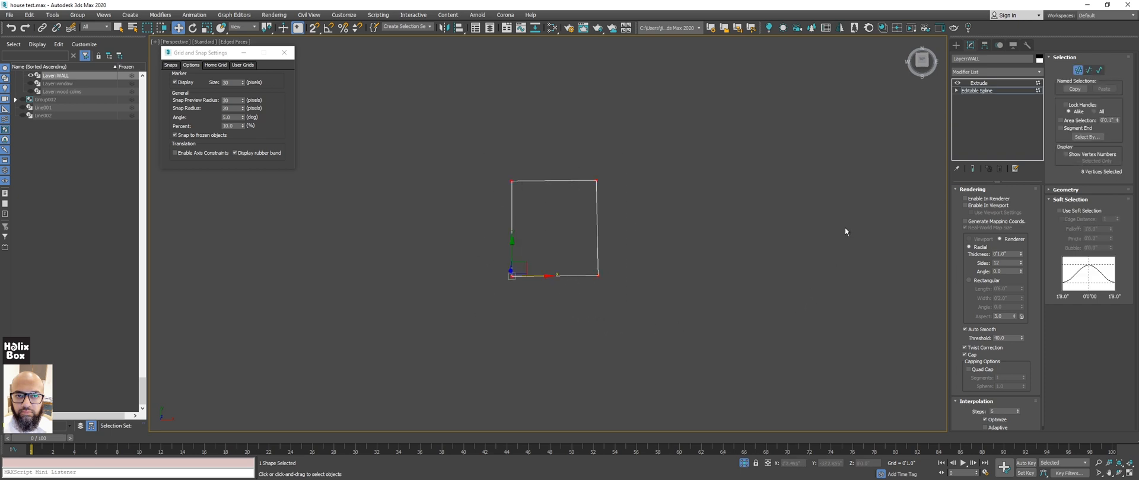
Step: Expand the Geometry settings, widen the command panel to several columns and collapse the Interpolation settings
left_click(1052, 190)
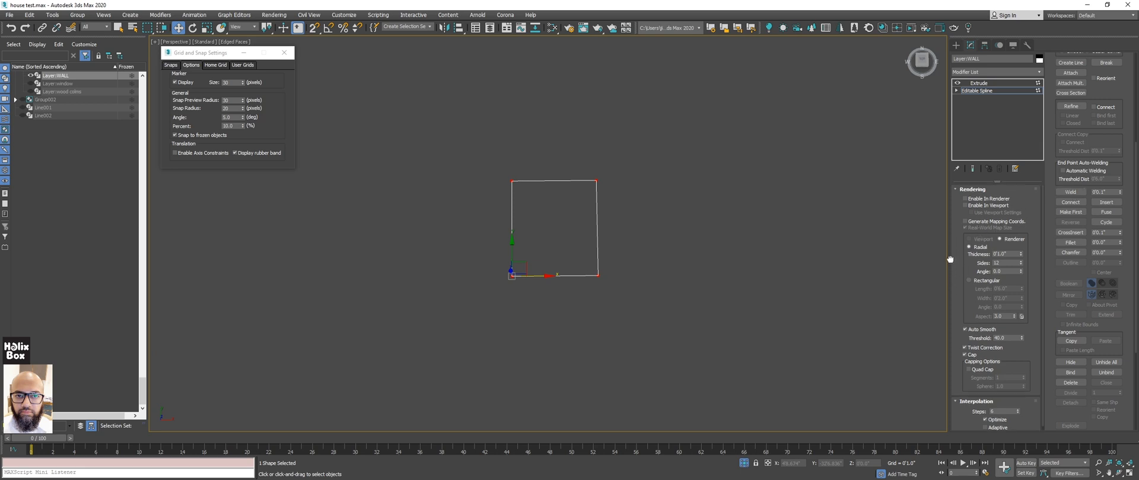
scroll(1001, 249, "up", 5)
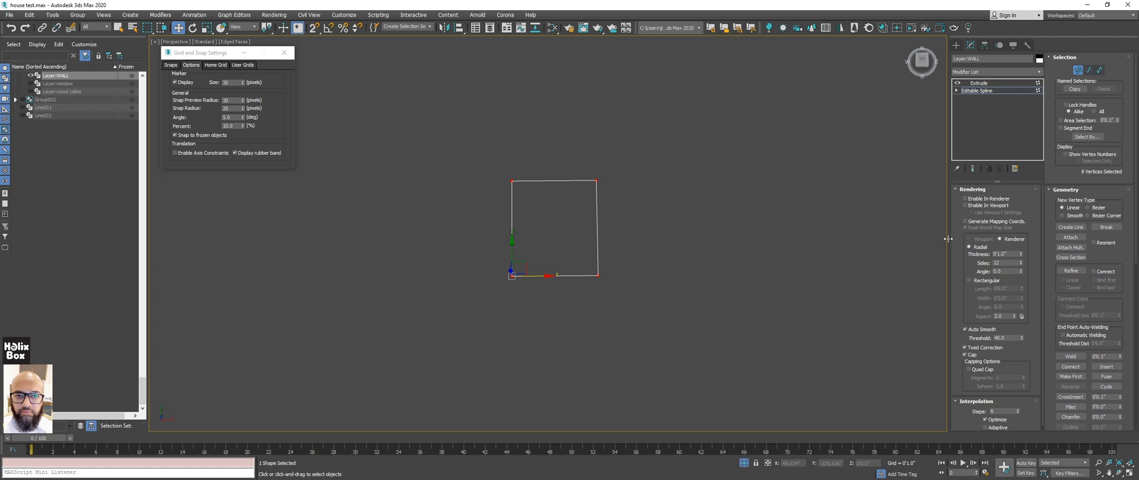
left_click_drag(947, 240, 733, 252)
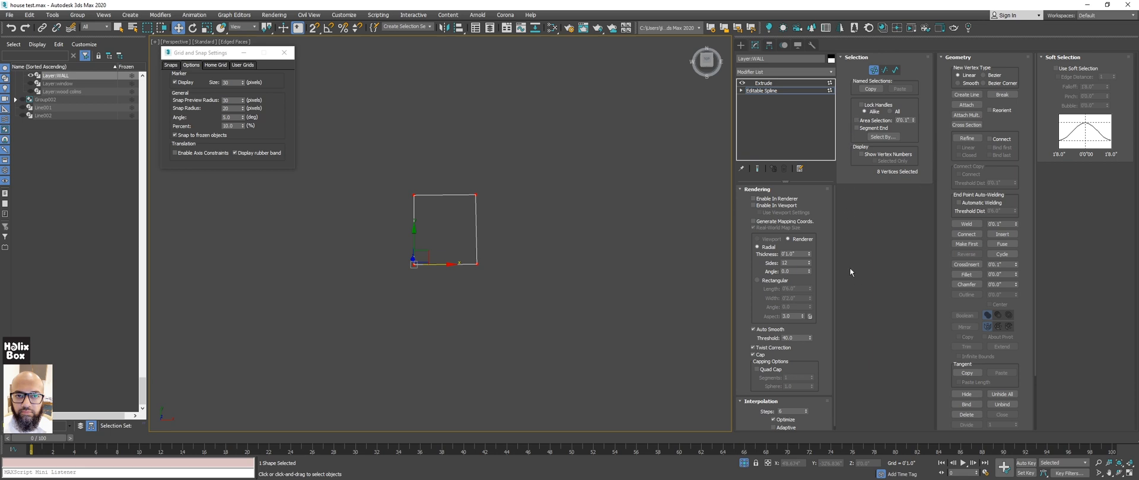
left_click(739, 401)
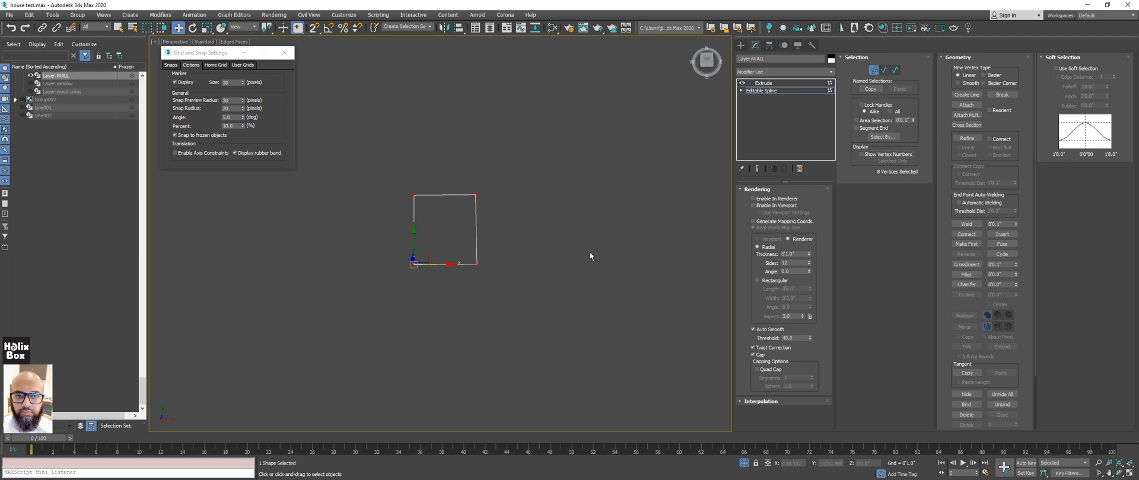
Step: Turn on Show Vertex Numbers for the wall spline and deselect the square column's vertices
left_click(874, 156)
left_click(555, 223)
middle_click_drag(493, 243, 519, 232)
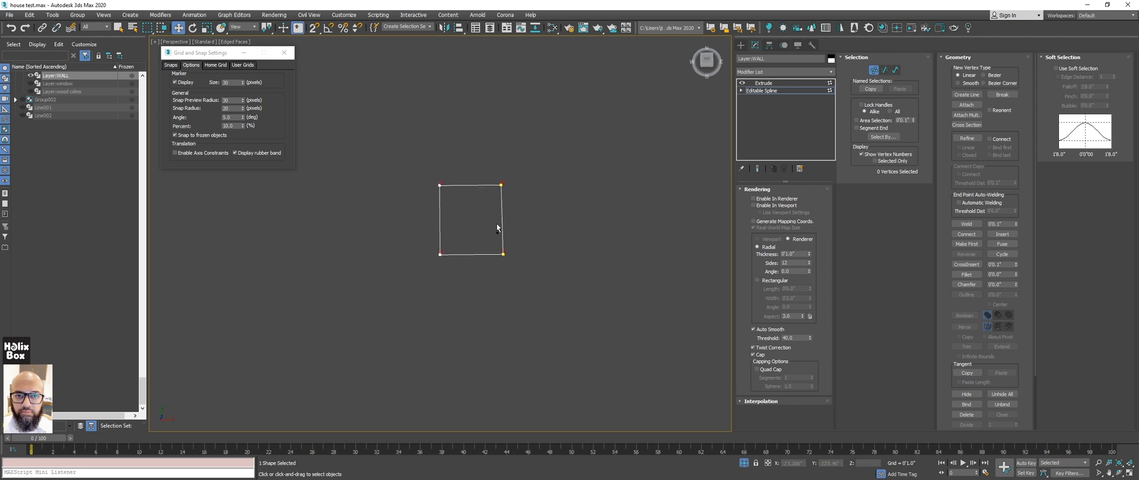
Step: Try pulling apart the overlapping vertices at the square column's upper-right corner, and undo both moves
scroll(488, 211, "up", 2)
scroll(488, 210, "up", 2)
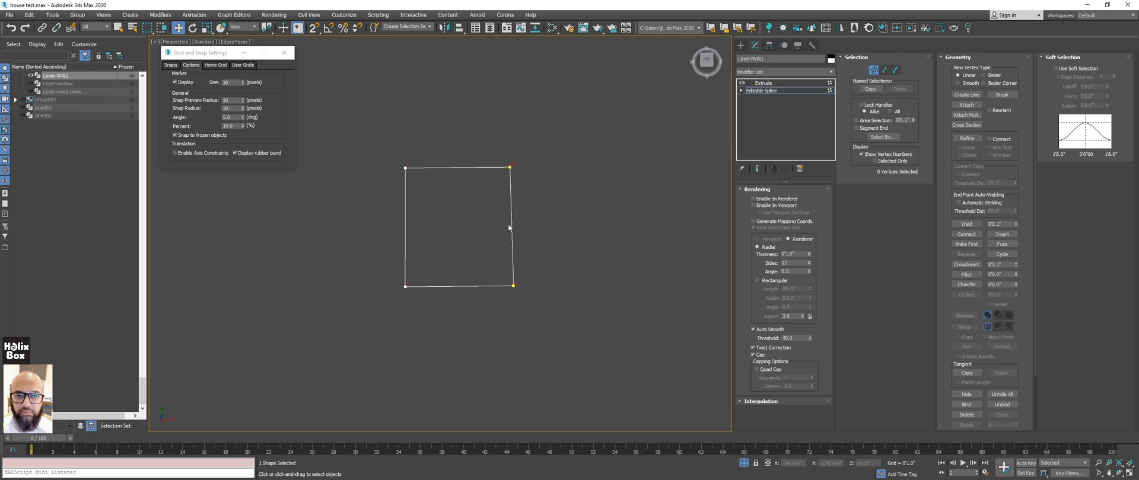
left_click(509, 168)
left_click_drag(509, 167, 530, 119)
left_click_drag(509, 167, 606, 208)
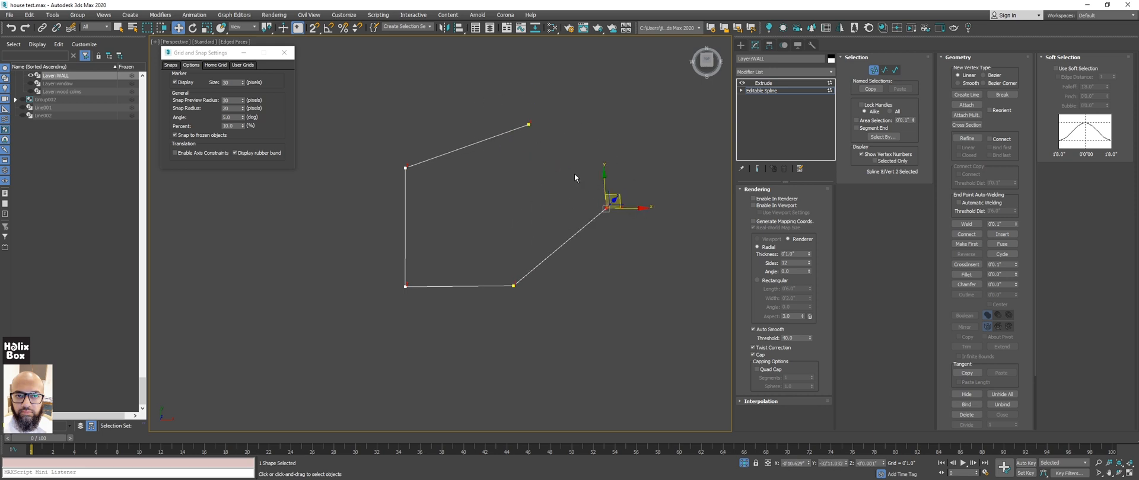
key("ctrl+z")
key("ctrl+z")
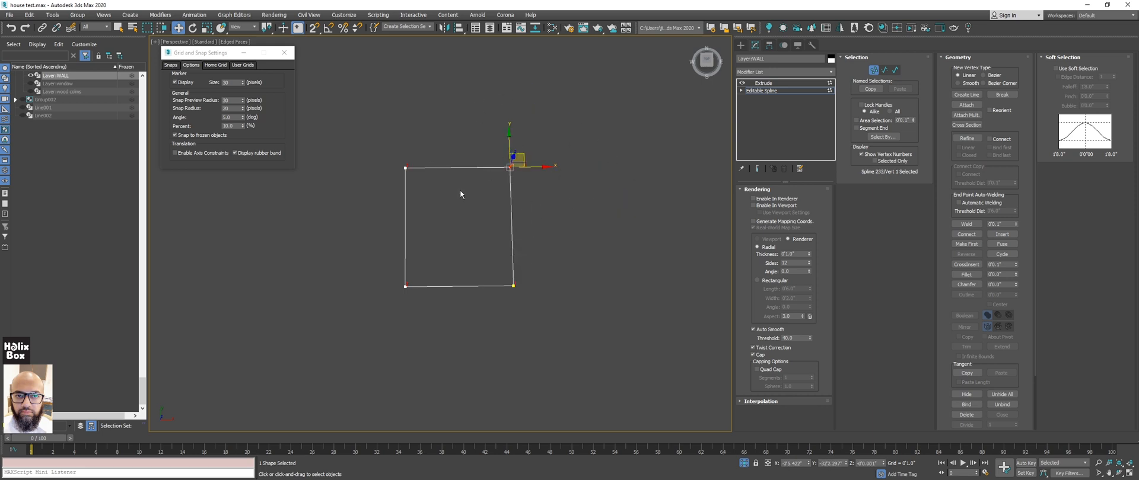
Step: Try pulling apart the overlapping vertices at the square column's lower-left corner, and undo the moves
left_click_drag(404, 286, 422, 324)
left_click(406, 289)
left_click_drag(406, 289, 319, 291)
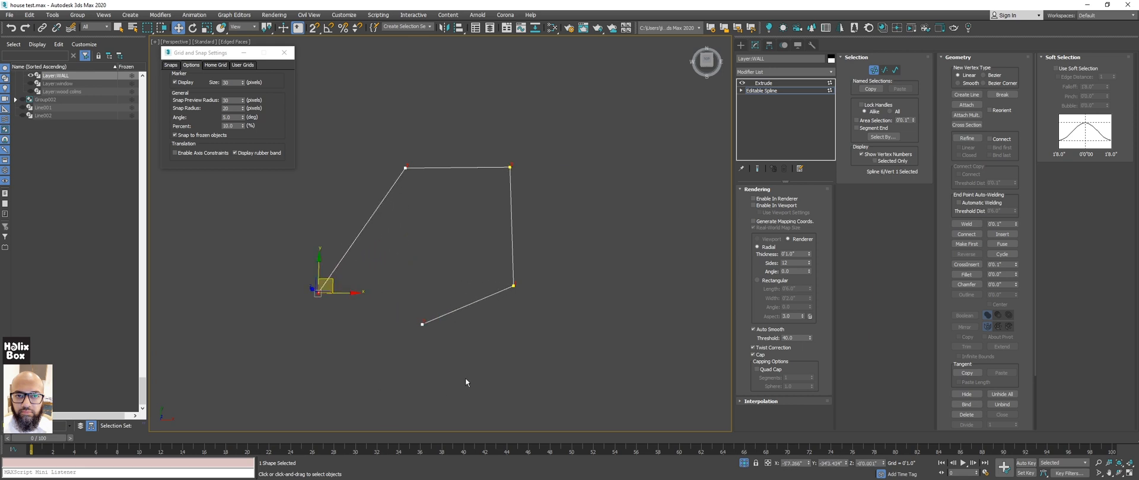
key("ctrl+z")
key("ctrl+z")
key("ctrl+z")
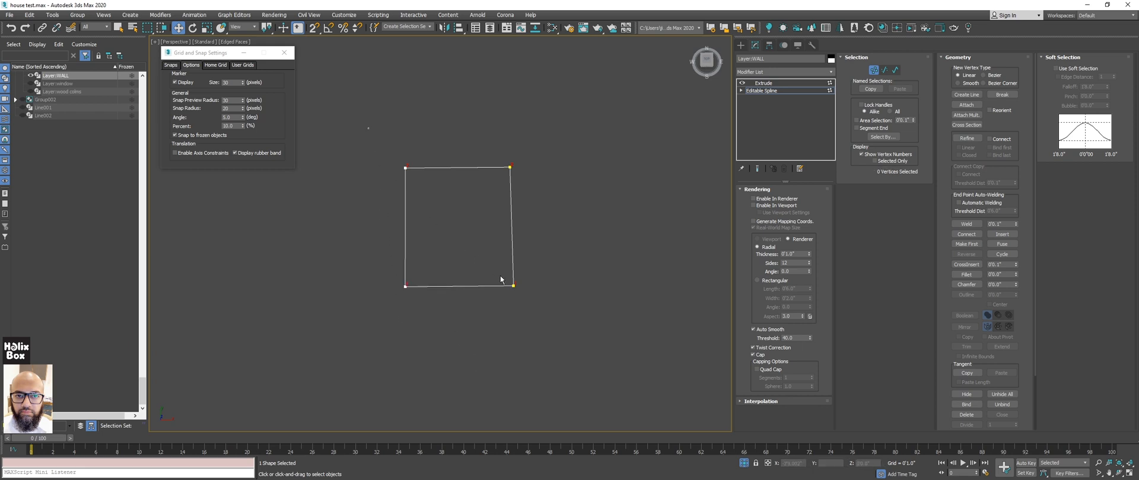
Step: Select all the corner vertices of the square column and weld them
left_click_drag(369, 128, 571, 290)
left_click(963, 226)
middle_click_drag(530, 207, 534, 212)
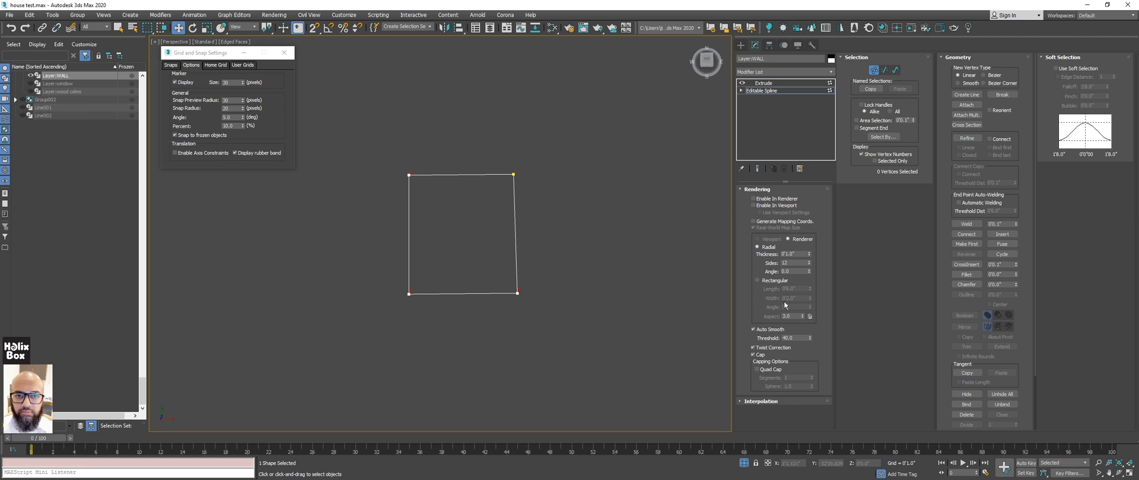
Step: Turn off Show Vertex Numbers and turn on Show End Result to inspect the extruded square column among the walls
left_click(862, 154)
middle_click_drag(525, 156, 524, 168)
left_click(756, 168)
scroll(574, 201, "up", 1)
scroll(575, 201, "down", 2)
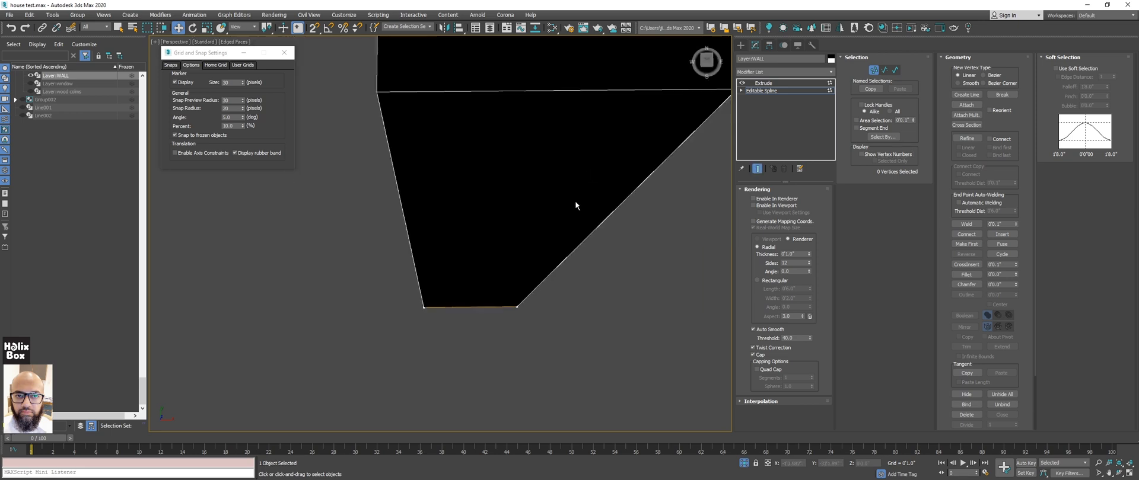
scroll(575, 201, "down", 6)
scroll(521, 206, "up", 4)
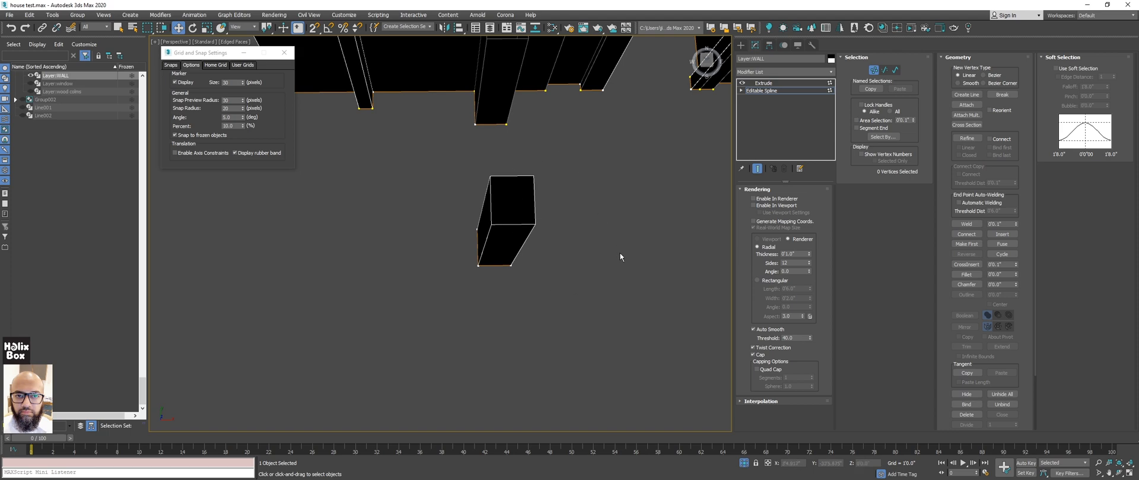
scroll(590, 201, "down", 5)
scroll(591, 198, "up", 3)
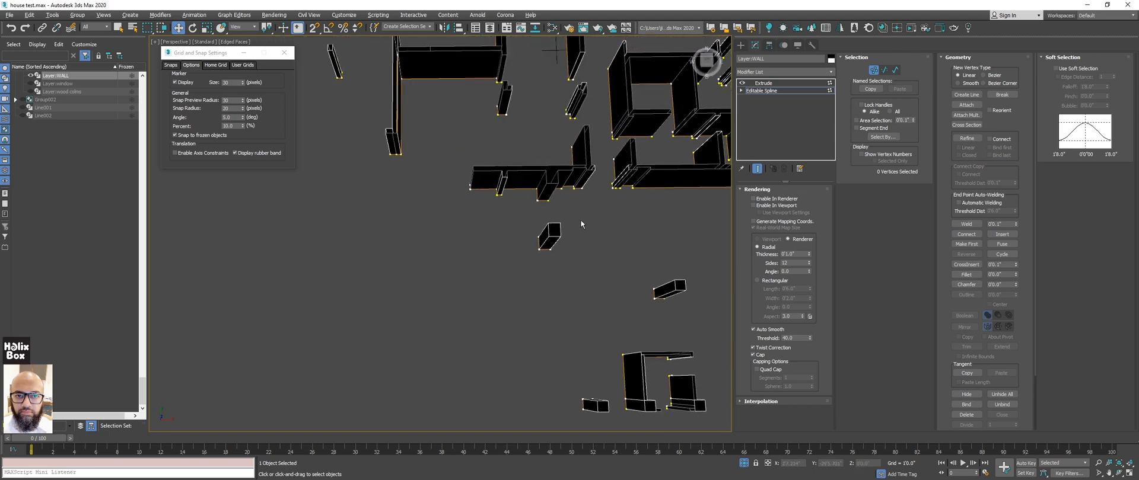
Step: Turn off Show End Result and bring the whole wall spline into view at vertex level
middle_click_drag(602, 200, 547, 233)
scroll(545, 230, "down", 3)
key("ctrl+e")
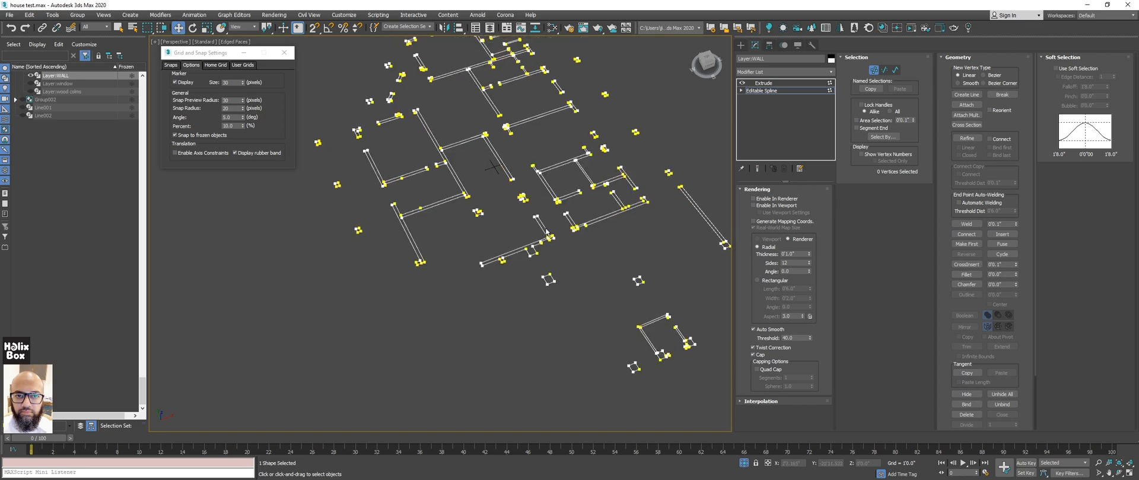
scroll(545, 178, "down", 3)
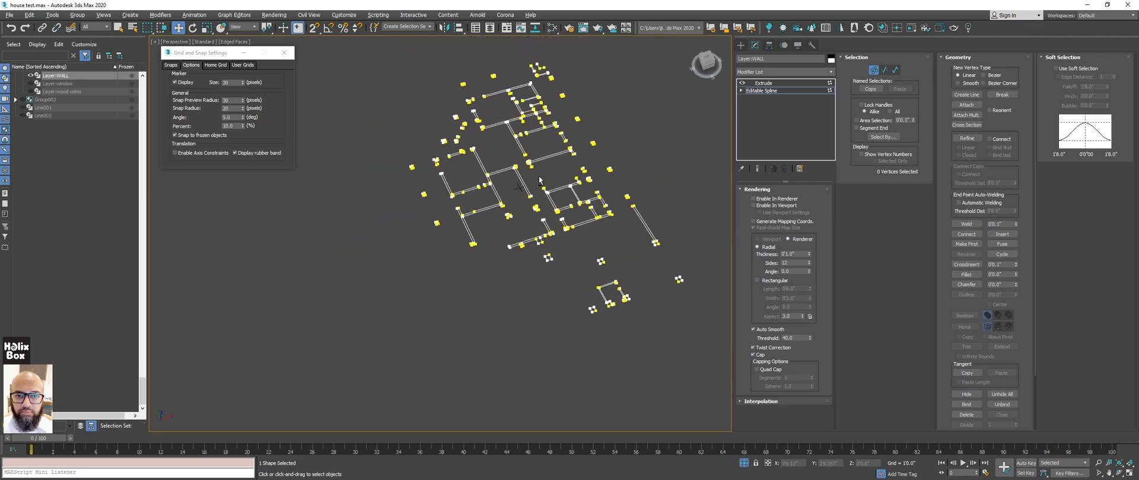
middle_click_drag(543, 176, 515, 175)
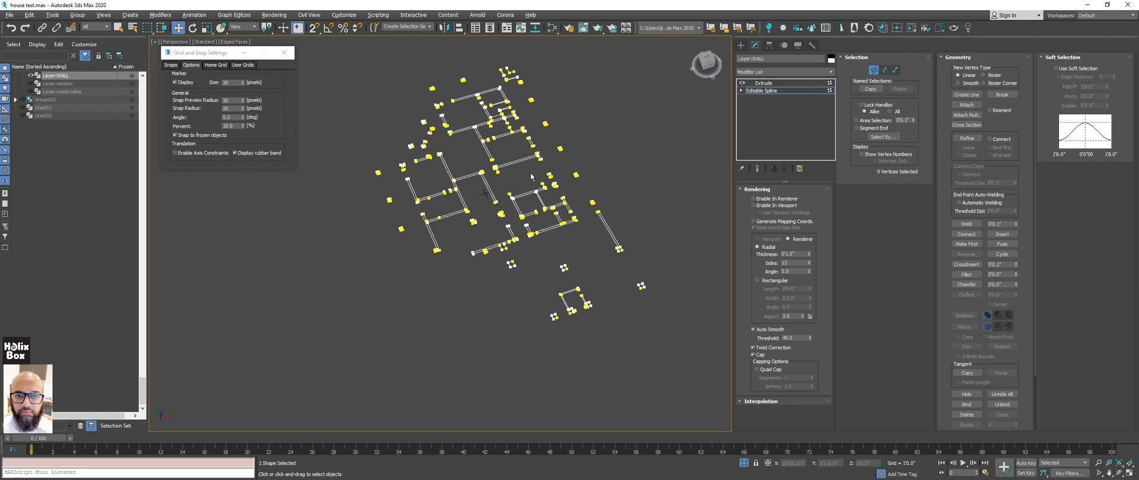
middle_click_drag(530, 173, 525, 177, "alt")
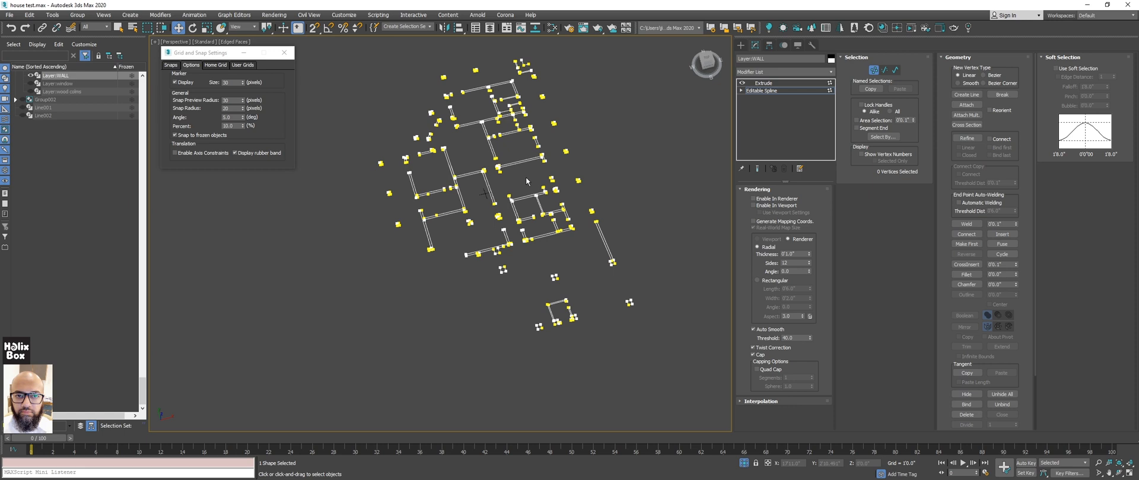
Step: Select all vertices of the wall spline, switch to the Top view and weld them
key("ctrl+a")
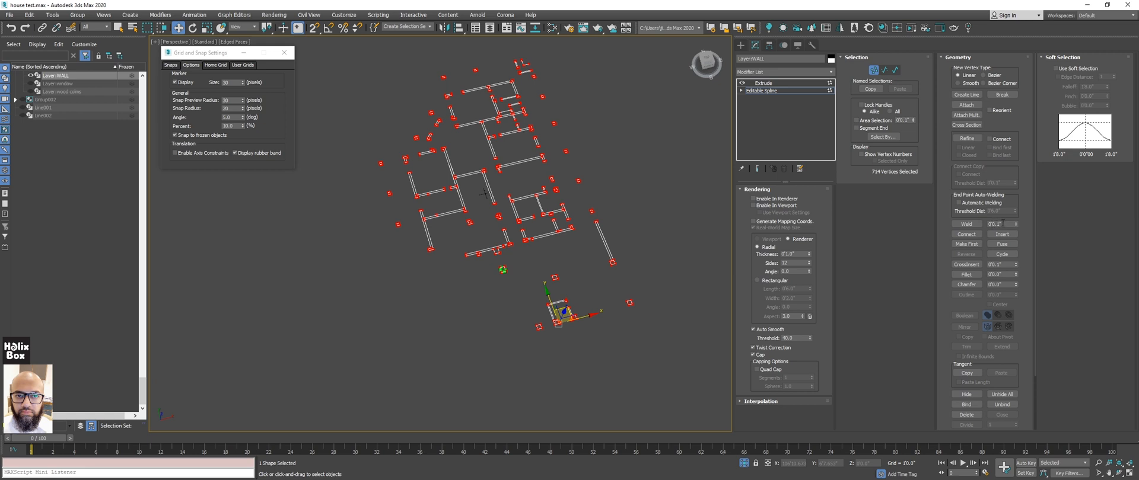
scroll(479, 176, "up", 6)
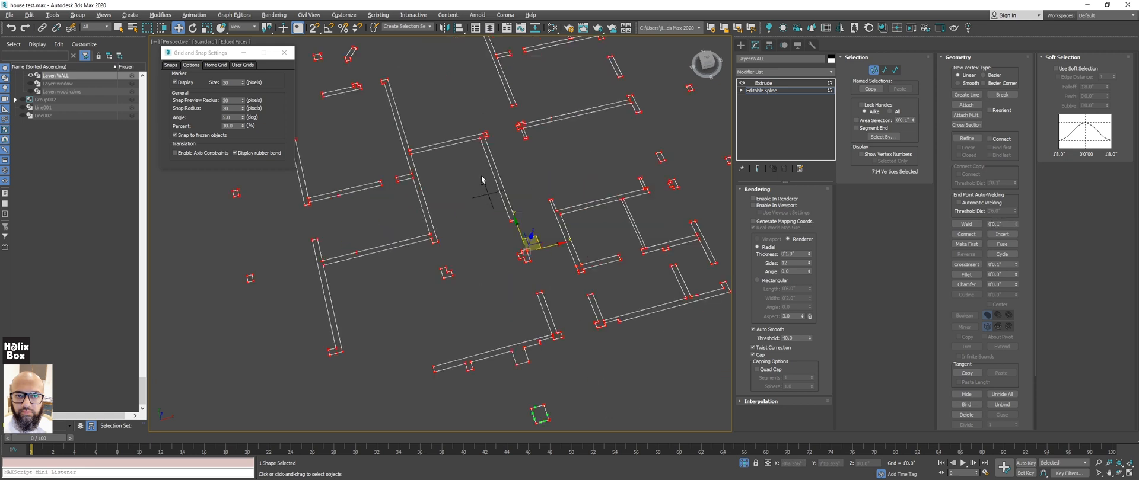
key("t")
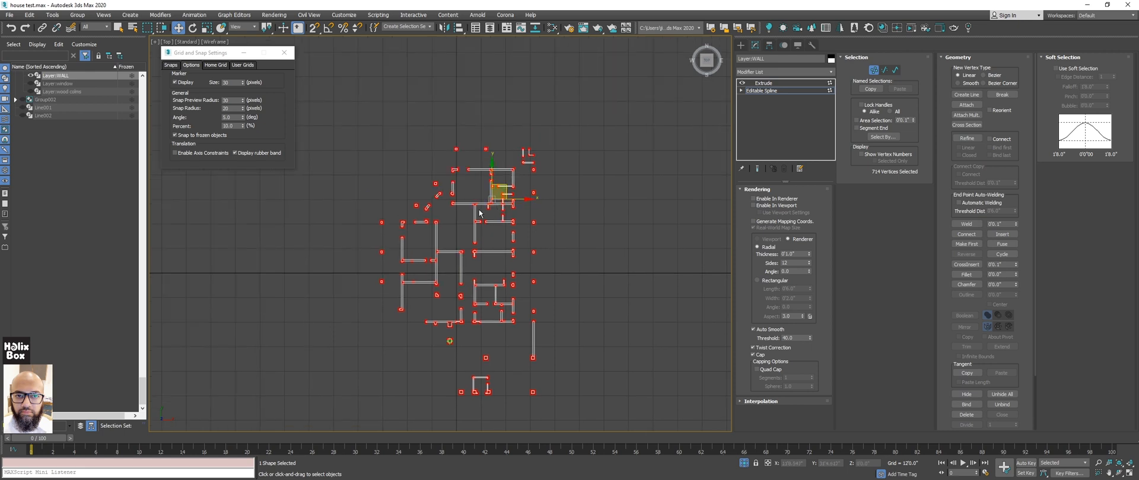
scroll(318, 145, "up", 8)
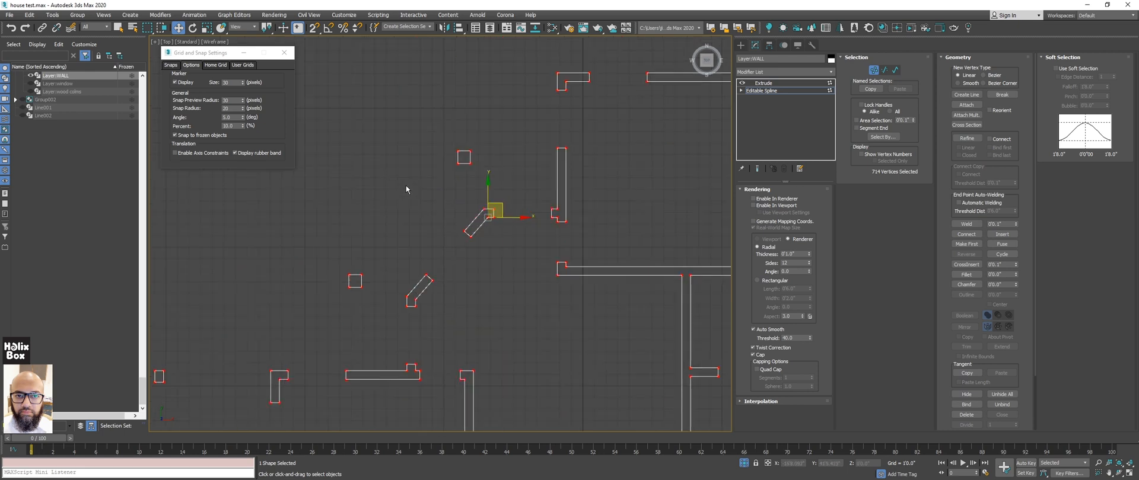
left_click(967, 223)
scroll(471, 218, "down", 8)
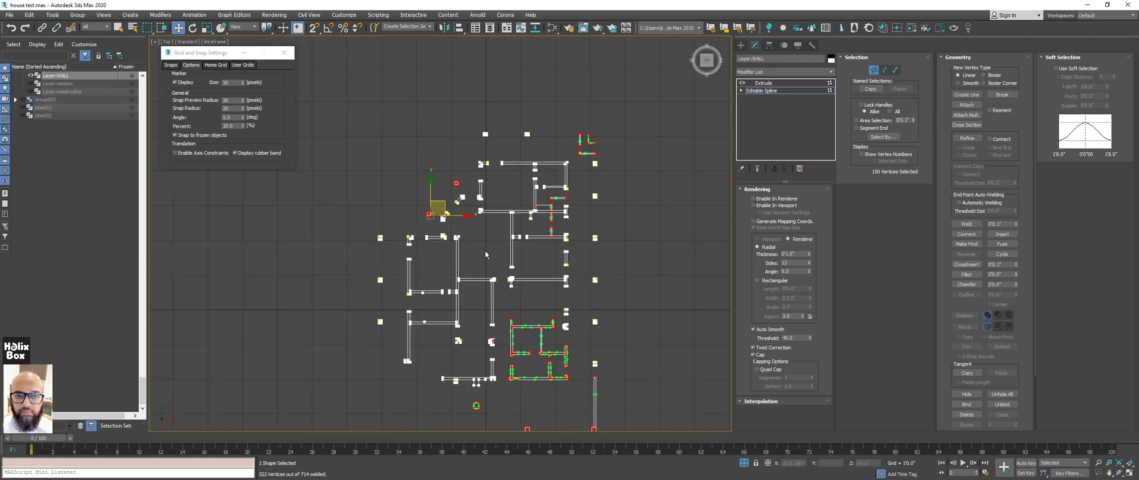
scroll(557, 215, "up", 8)
scroll(494, 202, "down", 5)
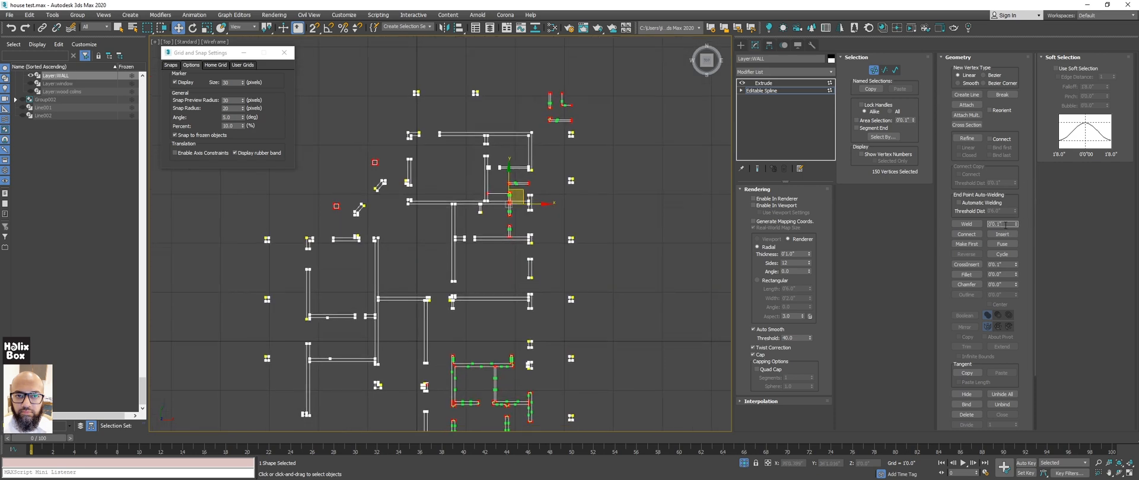
Step: Set the weld threshold to 1'0.0" and weld all the wall spline's vertices
type("1")
key("Return")
middle_click_drag(519, 212, 545, 201)
key("ctrl+a")
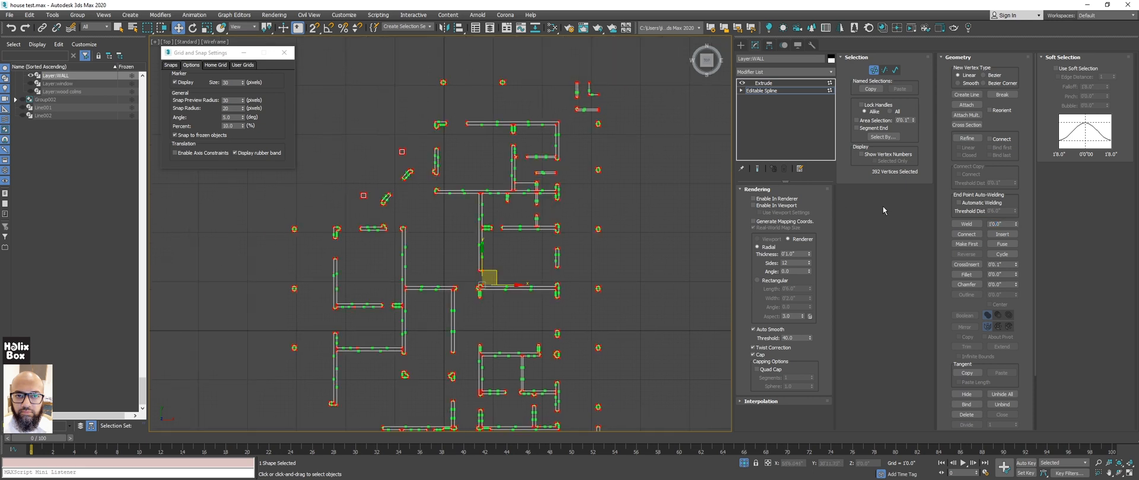
left_click(967, 224)
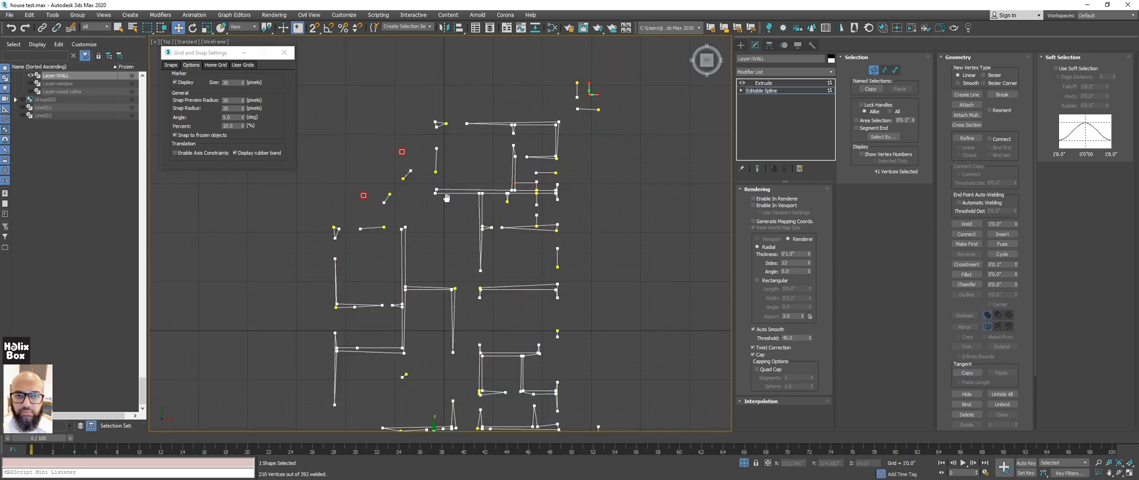
Step: Examine the welded wall outlines up close and undo the last weld
middle_click_drag(446, 197, 423, 215)
scroll(567, 171, "up", 5)
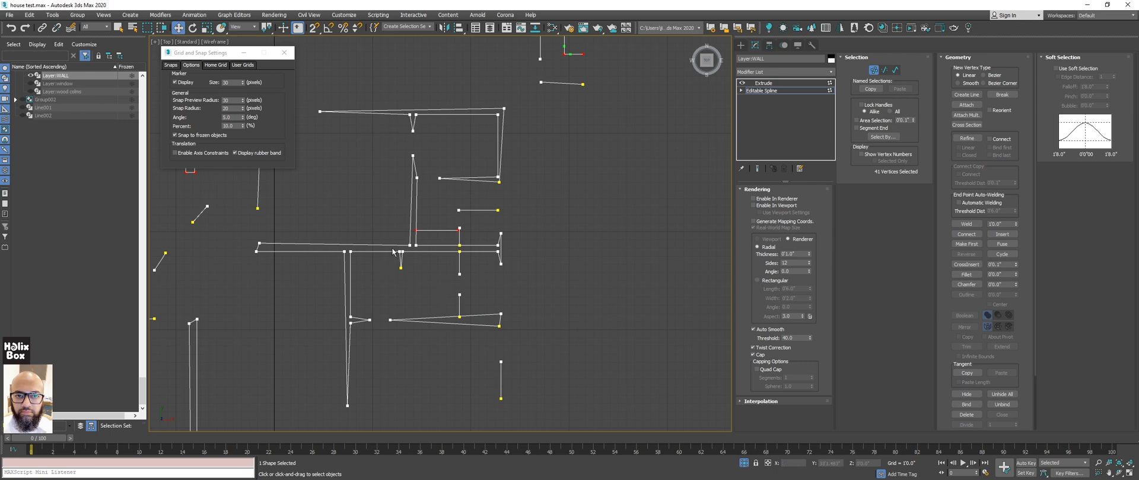
scroll(400, 129, "up", 4)
key("ctrl+z")
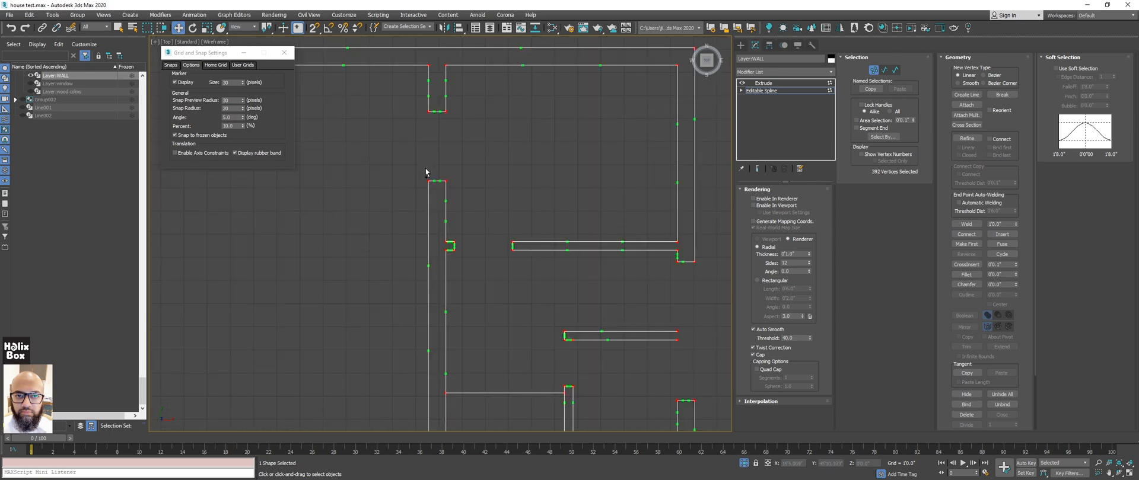
Step: Deselect the vertices at a wall end and set the weld threshold to 0'1.0"
left_click(1006, 224)
middle_click_drag(452, 178, 491, 217)
scroll(493, 191, "up", 7)
scroll(518, 166, "up", 3)
scroll(498, 208, "down", 1)
left_click(470, 241)
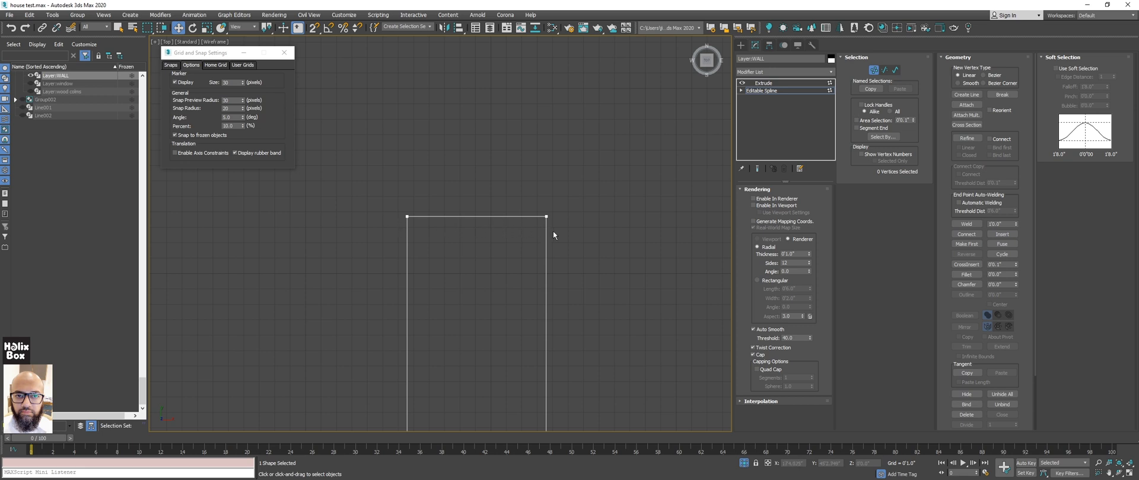
left_click(1001, 224)
Step: Select the upper-left corner vertex of the wall end to check whether it is welded
middle_click_drag(452, 202, 479, 188)
left_click(435, 203)
scroll(448, 219, "up", 3)
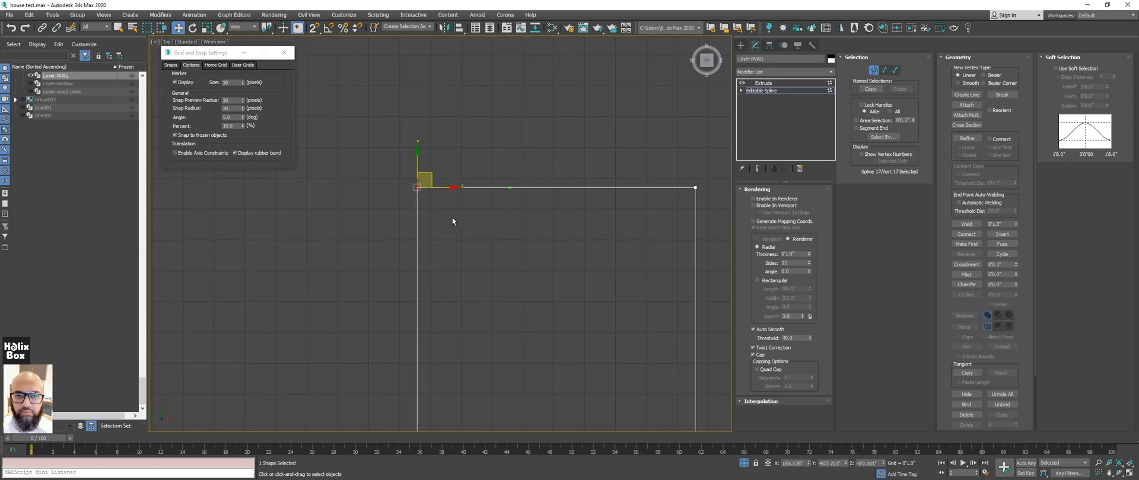
middle_click_drag(650, 219, 548, 208)
scroll(536, 193, "down", 6)
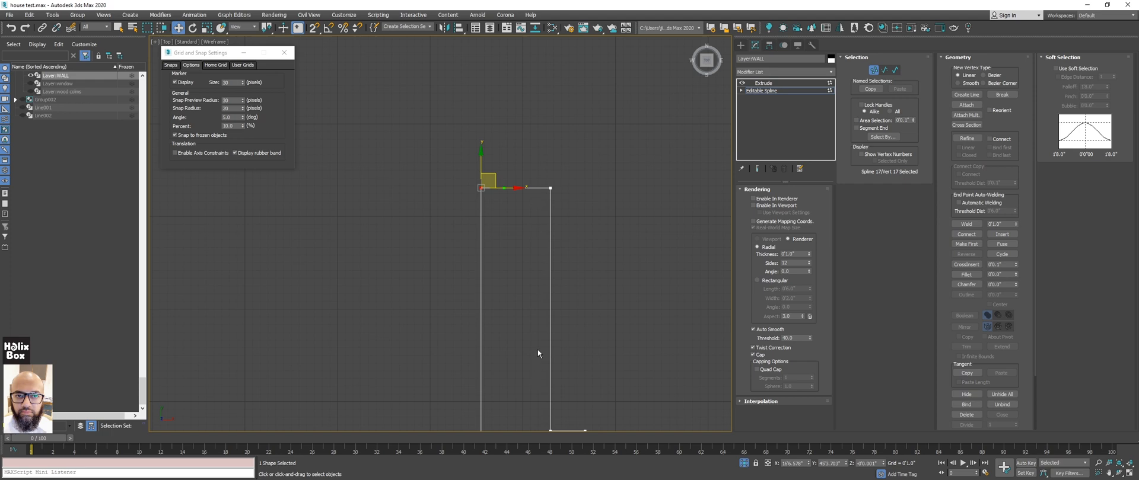
Step: Select all vertices of the wall spline and weld them with the 0'1.0" threshold
scroll(537, 350, "down", 10)
middle_click_drag(371, 250, 484, 250)
scroll(487, 251, "down", 5)
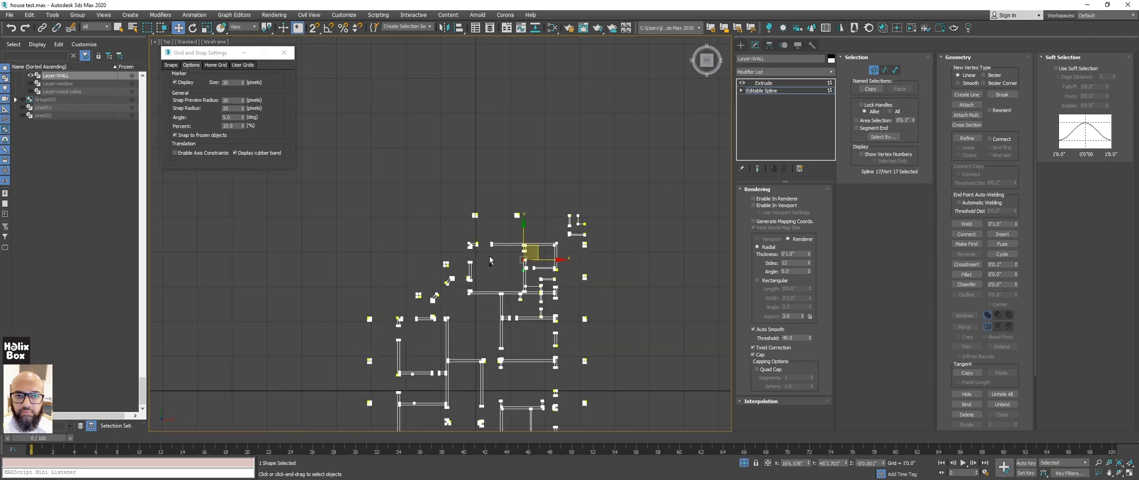
key("ctrl+a")
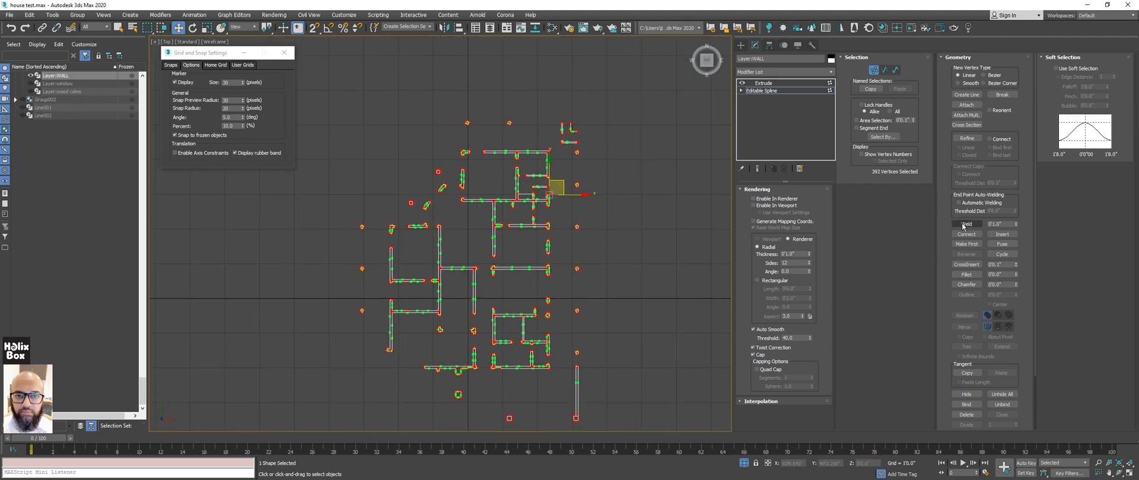
middle_click_drag(466, 216, 472, 211)
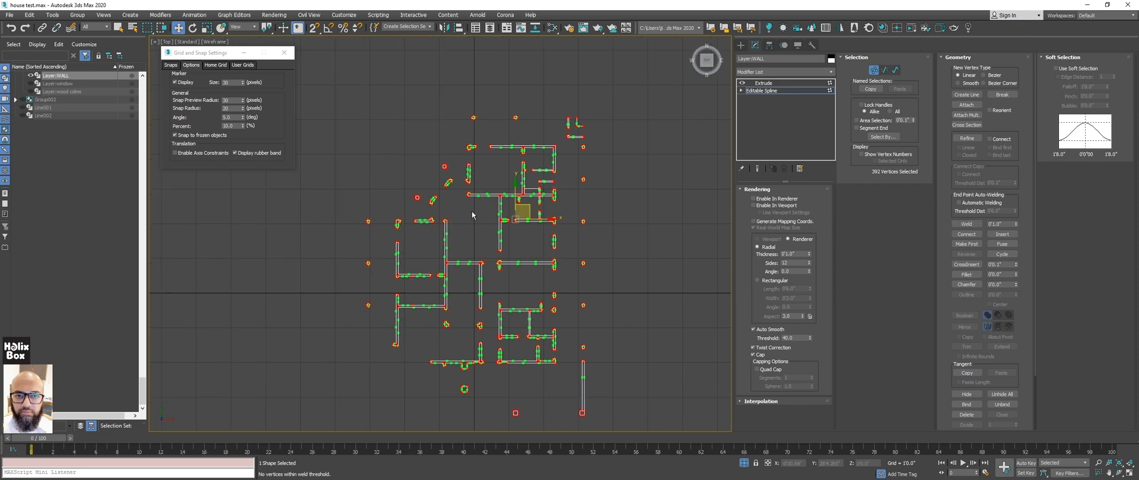
Step: Leave vertex level, turn on Show End Result and inspect the extruded walls in the Perspective view
key("1")
key("space")
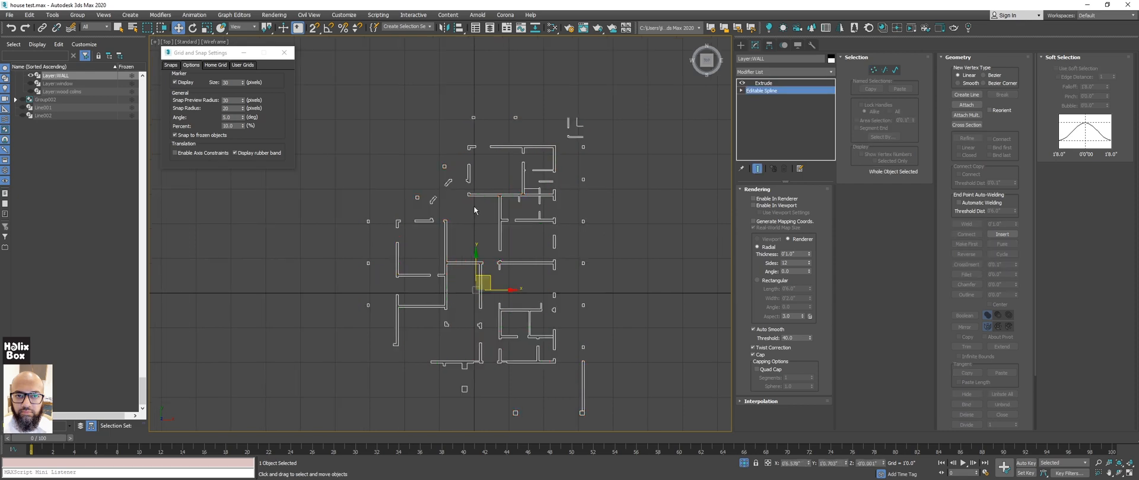
key("p")
middle_click_drag(455, 201, 514, 156, "alt")
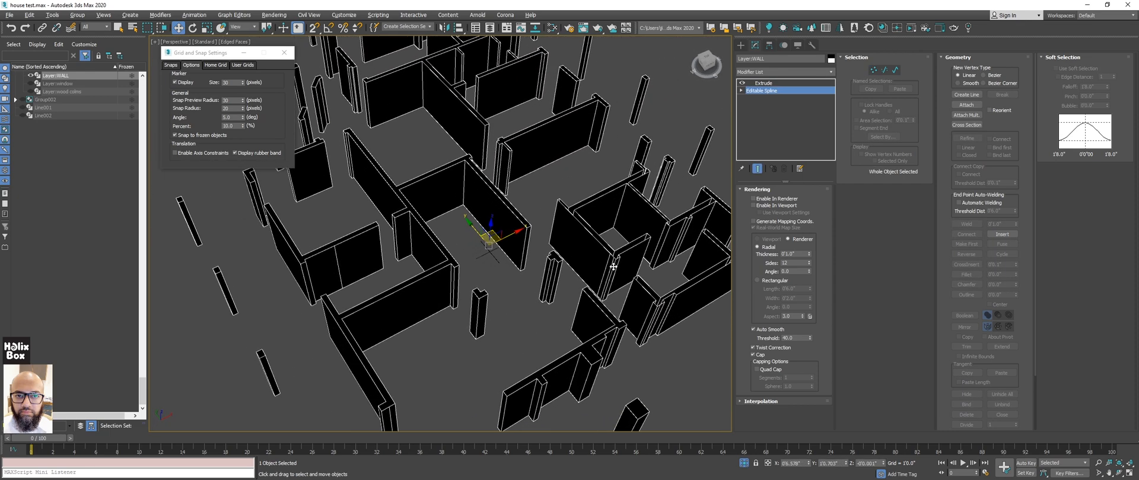
middle_click_drag(611, 255, 587, 216)
scroll(585, 216, "up", 2)
middle_click_drag(567, 284, 515, 143)
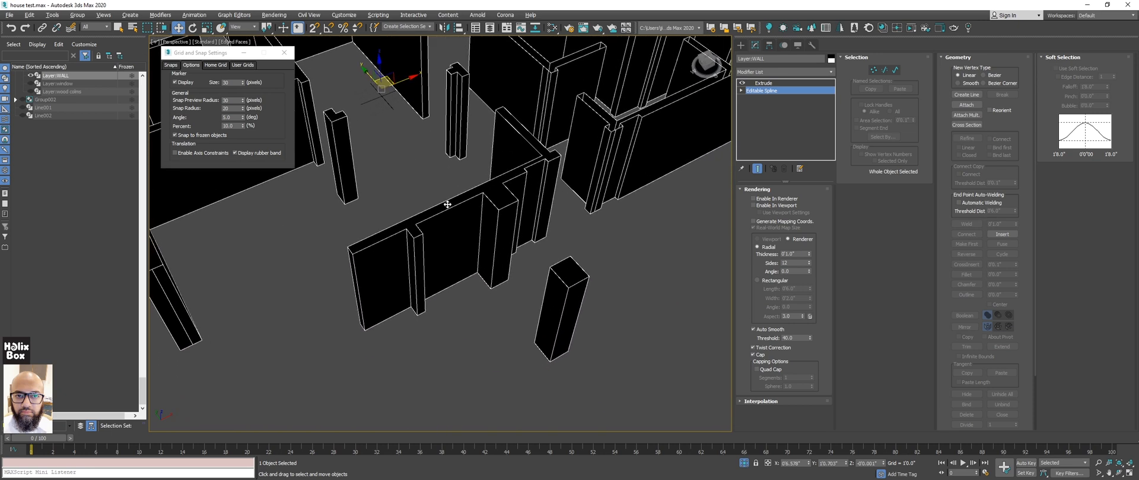
middle_click_drag(447, 204, 443, 230, "alt")
middle_click_drag(465, 258, 484, 248, "alt")
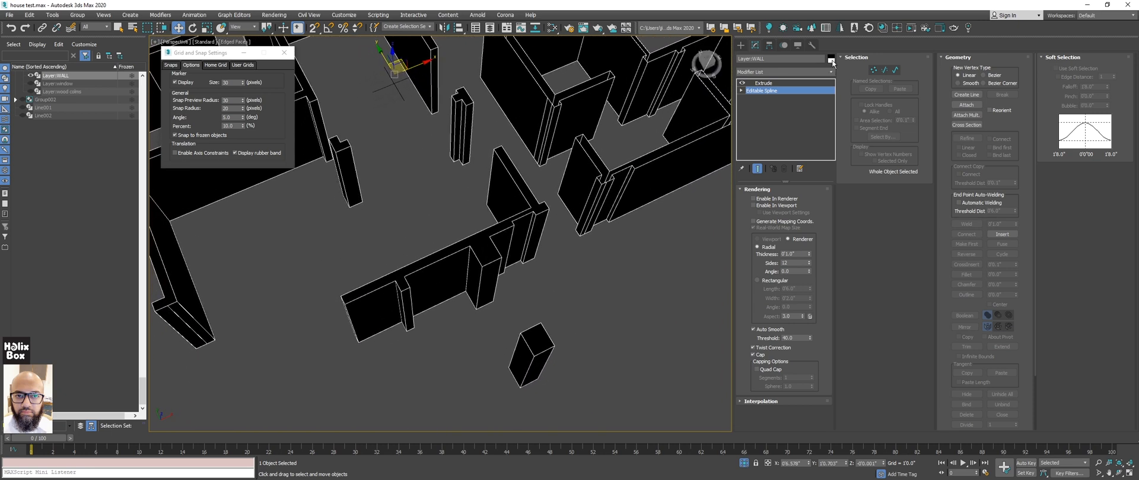
Step: Change the wall object's color from the basic palette to green
left_click(567, 222)
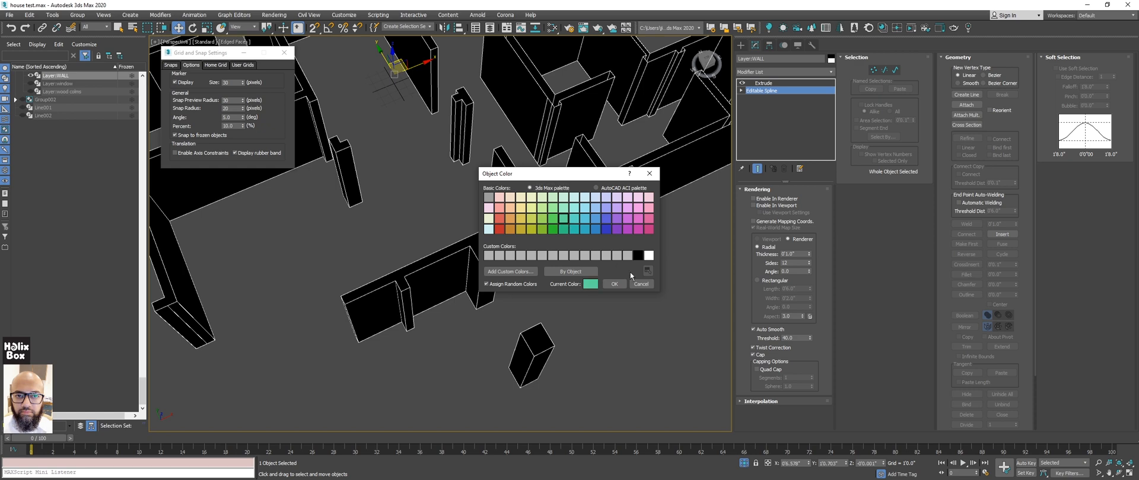
left_click(615, 284)
scroll(540, 219, "down", 5)
scroll(538, 225, "up", 3)
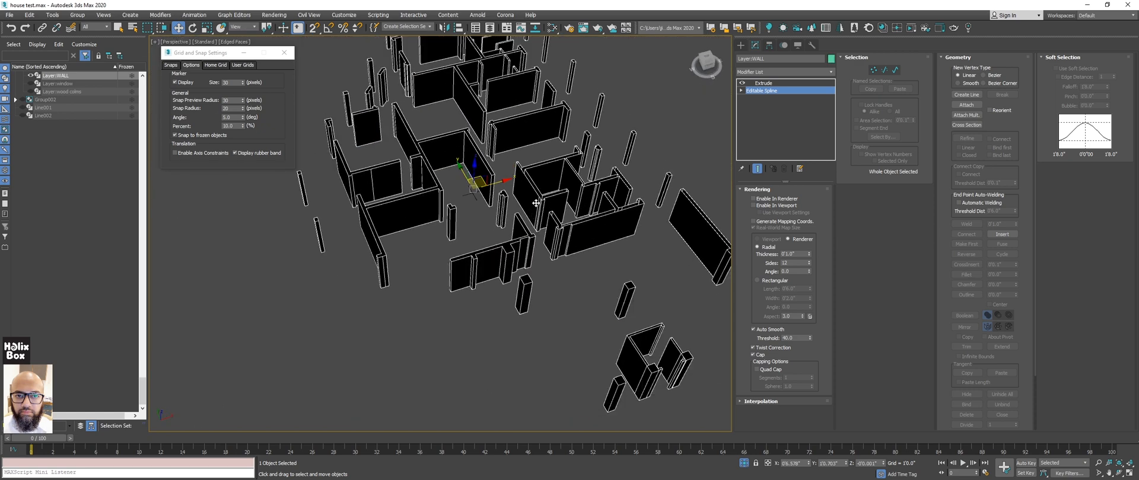
Step: Set the shaded display of the wall object to Object Color
left_click(798, 45)
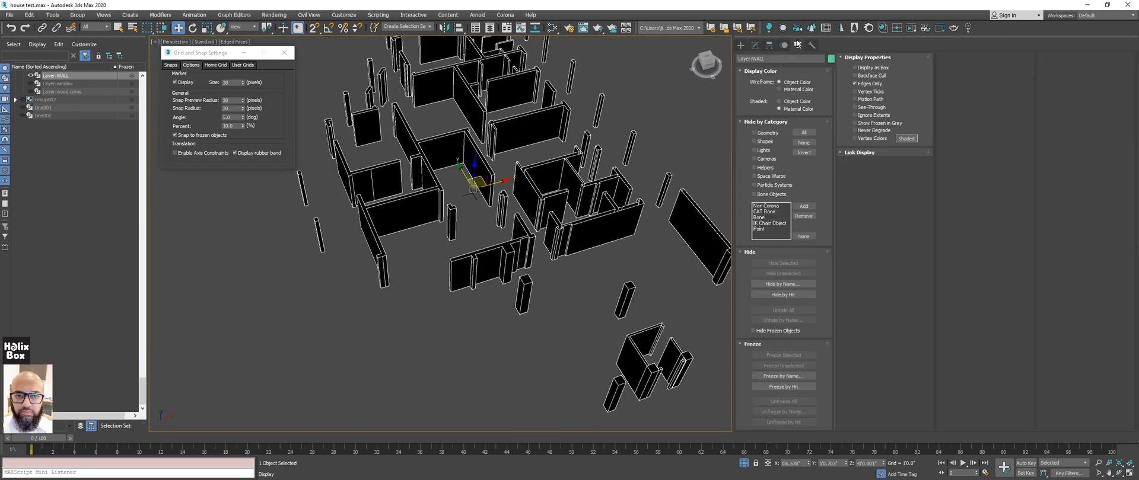
left_click(781, 102)
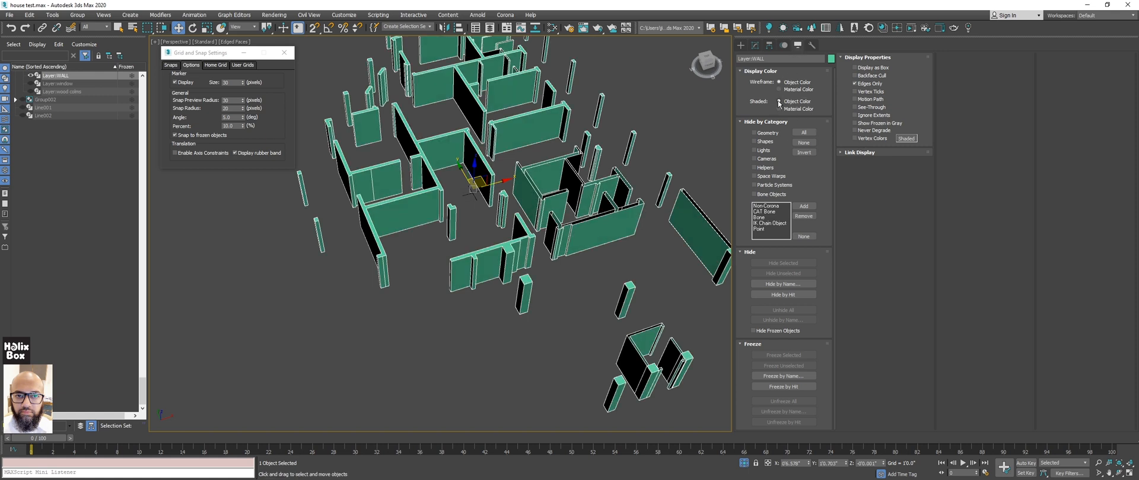
middle_click_drag(558, 201, 584, 196, "alt")
Step: Enter vertex level of the wall's Editable Spline and inspect the vertices around the long wall's end
left_click(755, 45)
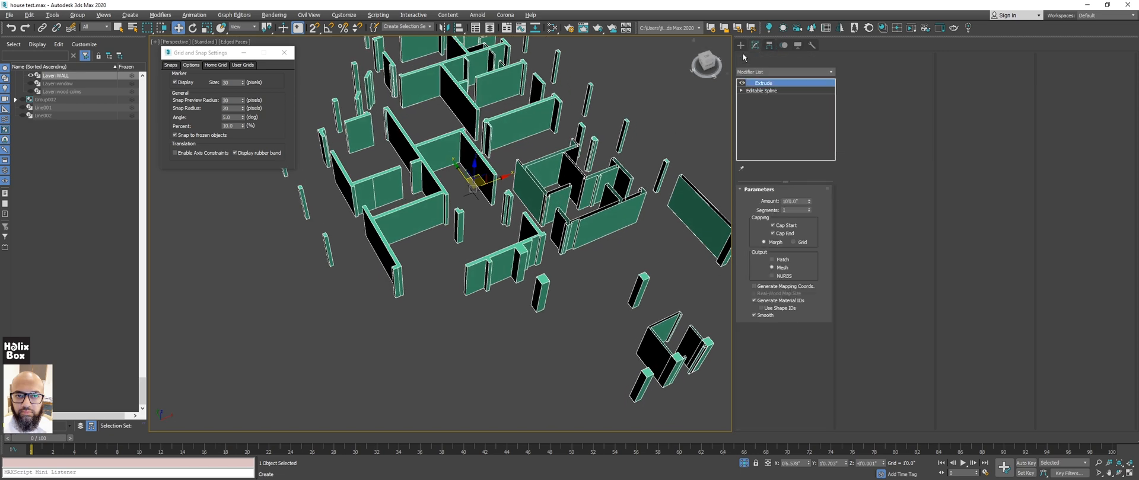
scroll(603, 185, "up", 3)
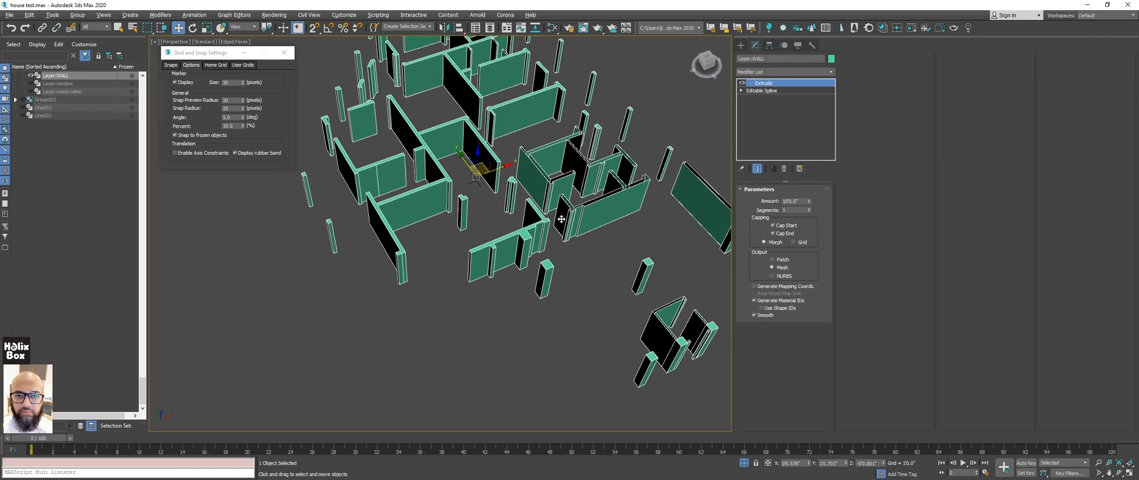
left_click(783, 92)
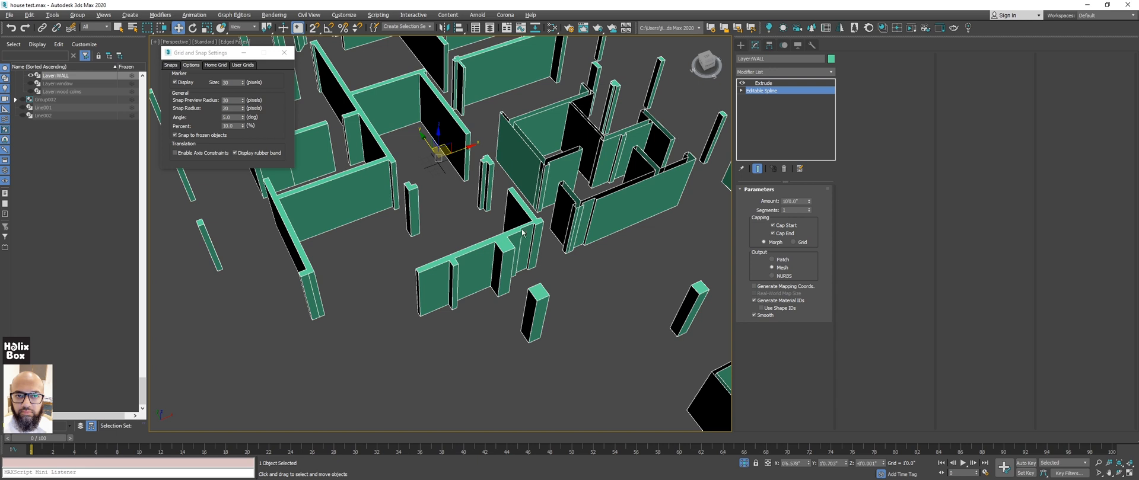
scroll(593, 273, "up", 5)
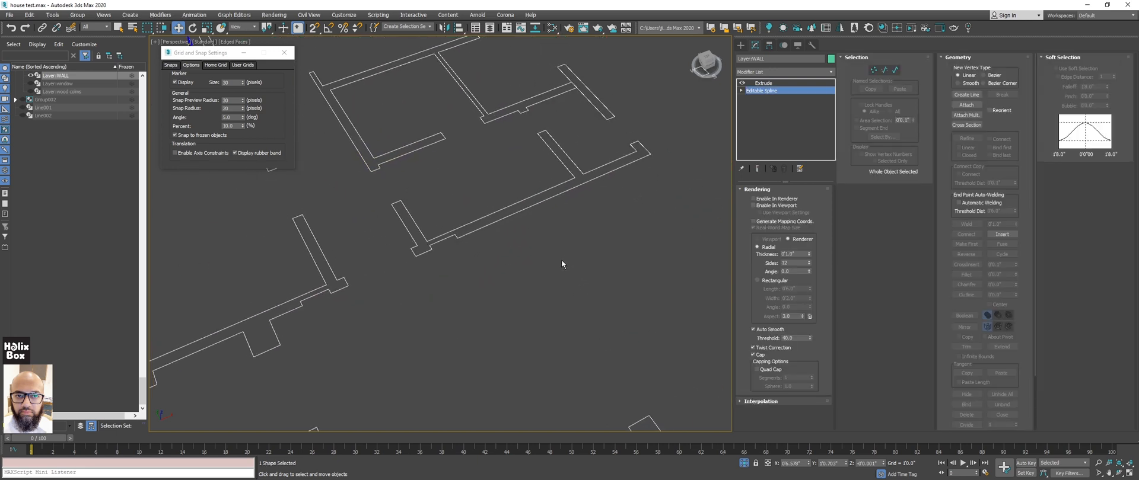
scroll(561, 259, "down", 3)
key("1")
scroll(524, 222, "up", 5)
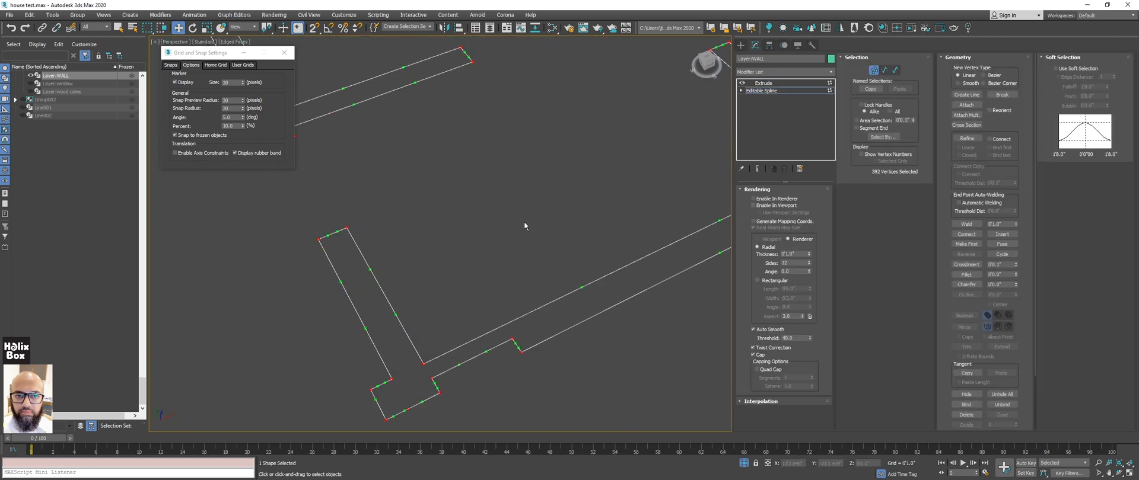
scroll(507, 214, "down", 2)
scroll(507, 214, "down", 3)
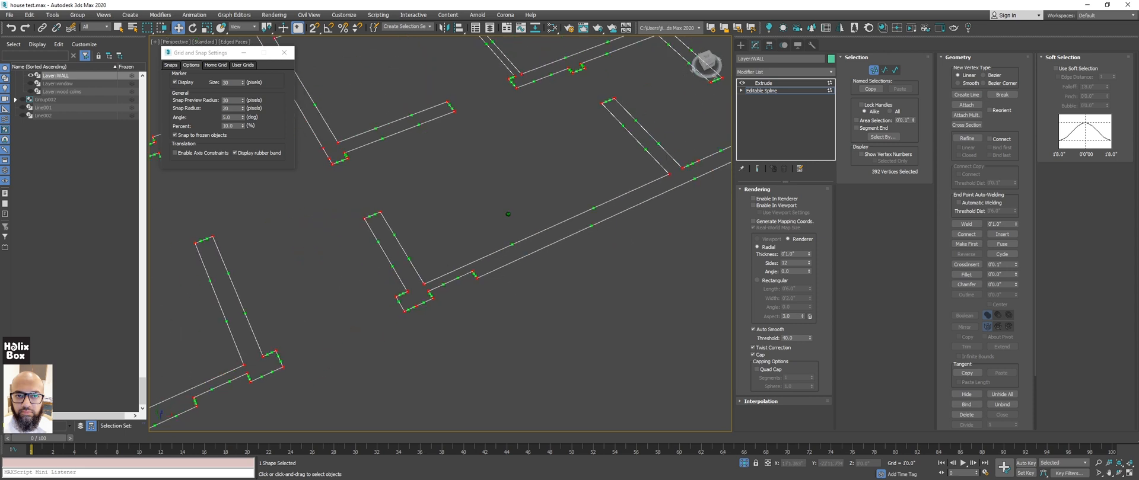
middle_click_drag(508, 214, 552, 259)
key("ctrl+e")
key("ctrl+e")
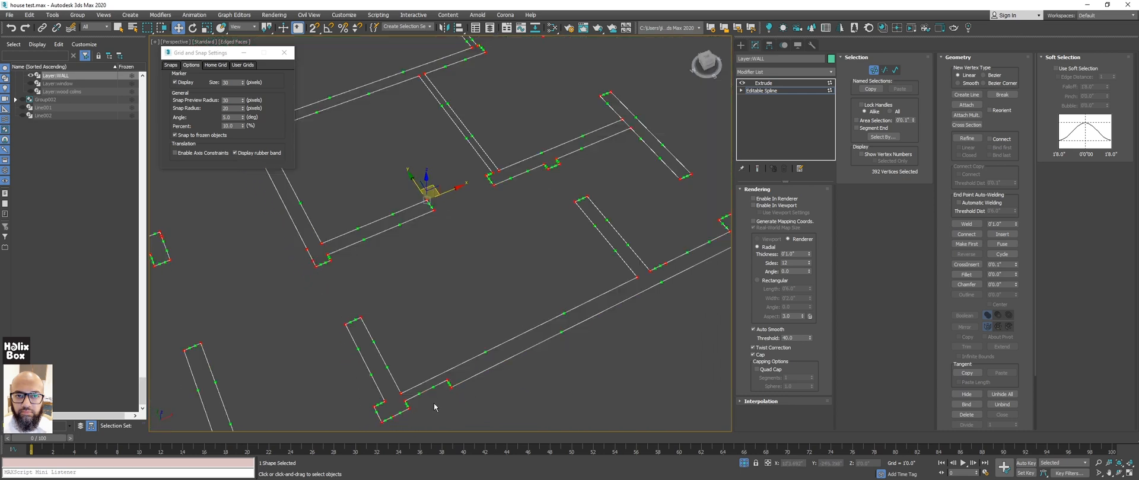
Step: Delete the stray vertex in the middle of the end edge of the long wall outline
middle_click_drag(428, 382, 490, 297)
left_click(473, 302)
scroll(473, 301, "up", 5)
scroll(521, 322, "down", 5)
scroll(490, 296, "up", 3)
left_click(560, 203)
middle_click_drag(660, 203, 486, 275)
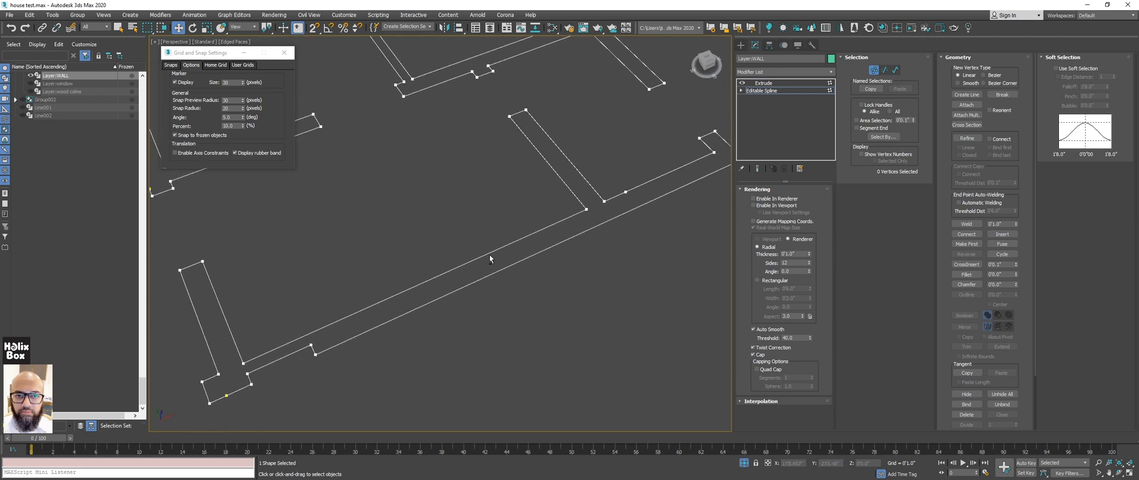
scroll(493, 249, "down", 2)
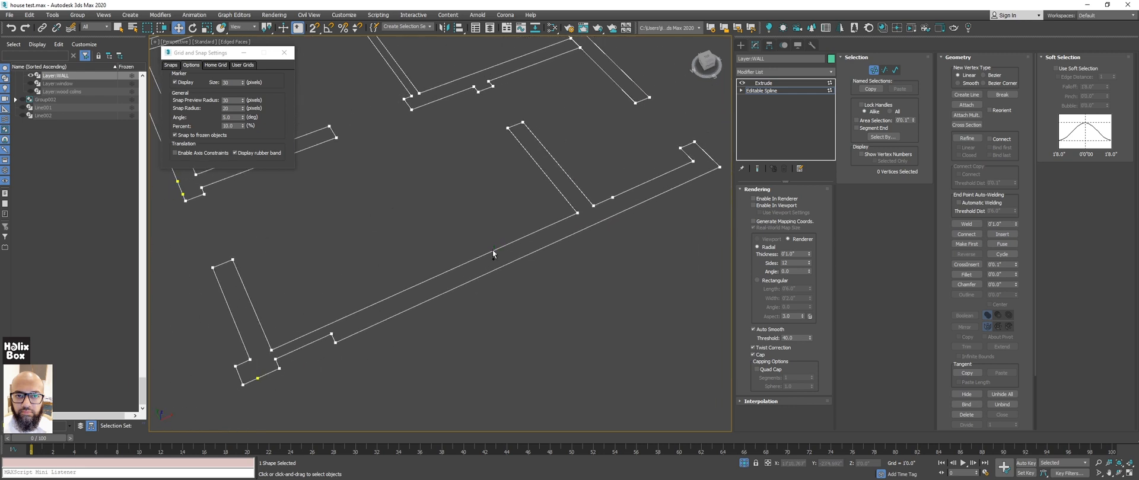
left_click(258, 379)
left_click_drag(262, 360, 316, 380)
middle_click_drag(268, 418, 450, 279)
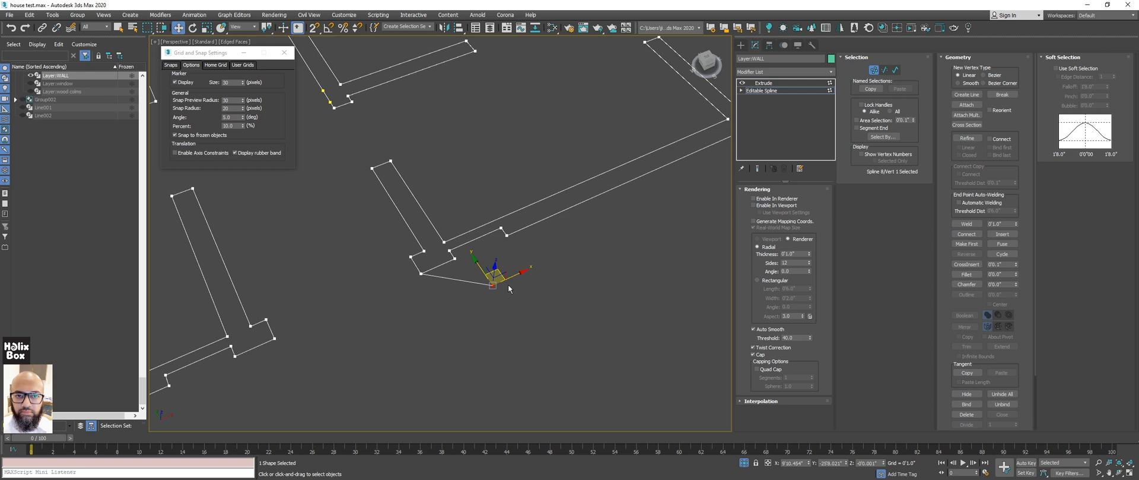
key("Delete")
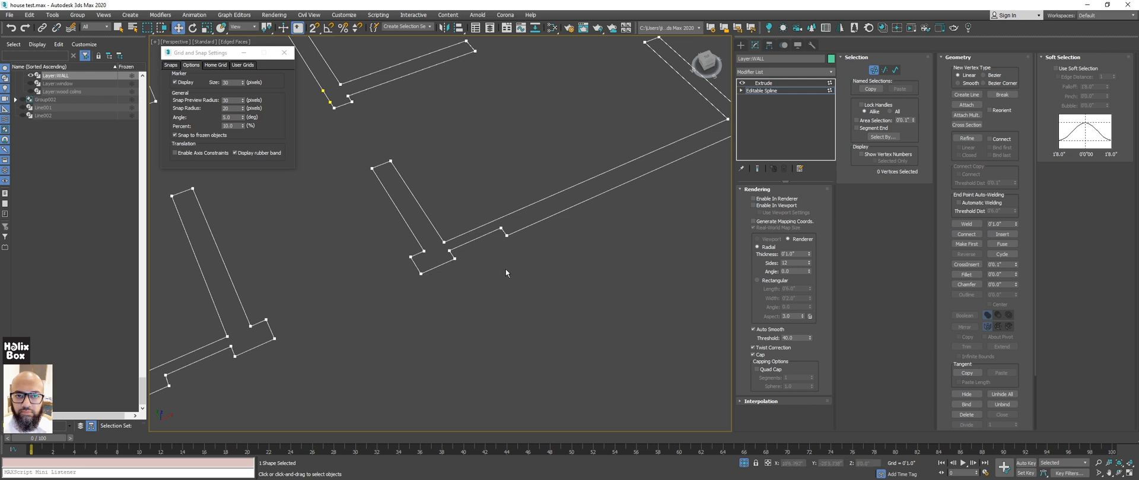
Step: Delete the extra vertex on the long wall's inner edge, just beyond the partition wall junction
middle_click_drag(528, 185, 437, 241)
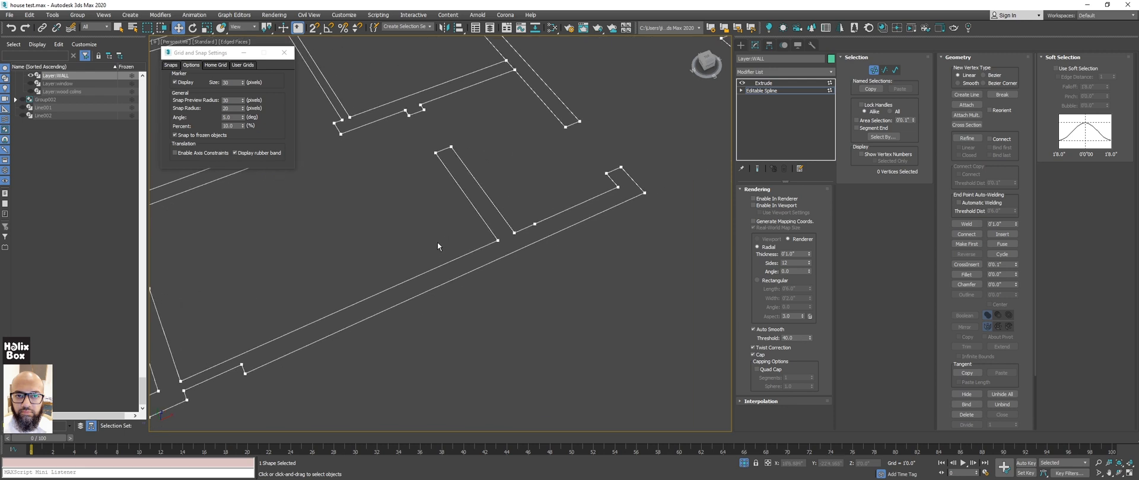
left_click(534, 226)
key("Delete")
middle_click_drag(493, 291, 534, 278)
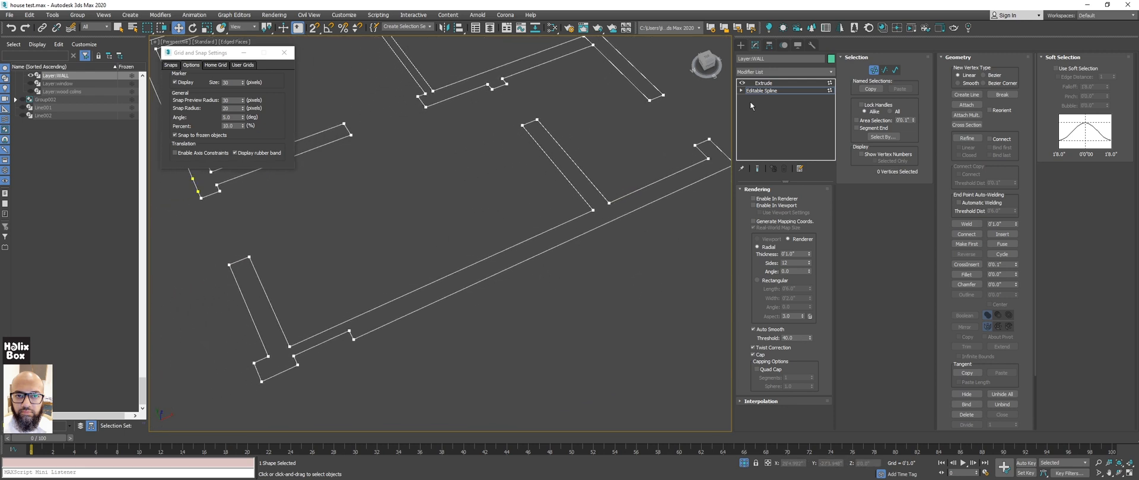
middle_click_drag(520, 211, 457, 204)
scroll(496, 188, "down", 2)
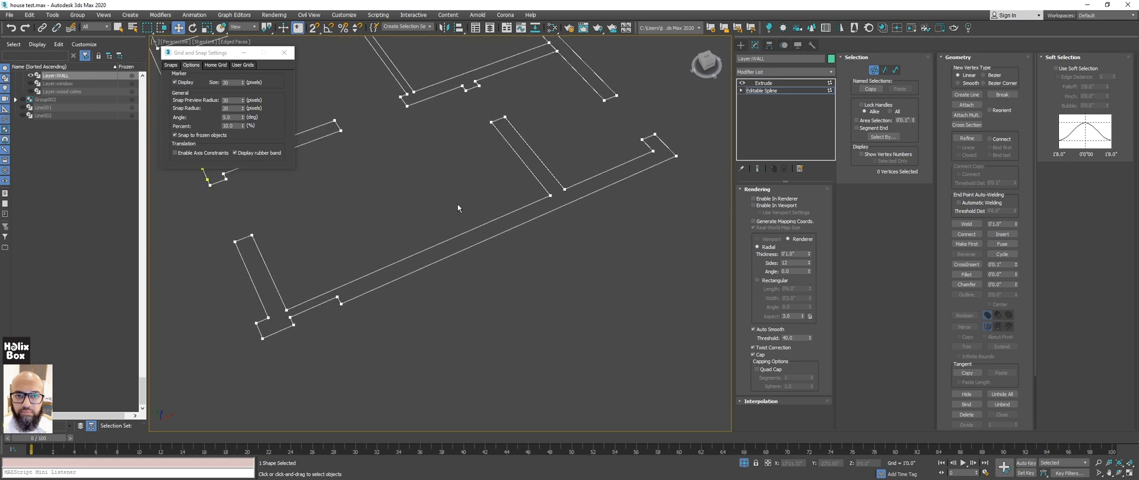
Step: Select all vertices of the wall spline, weld them with the 0'1.0" threshold and show the end result
left_click(290, 318)
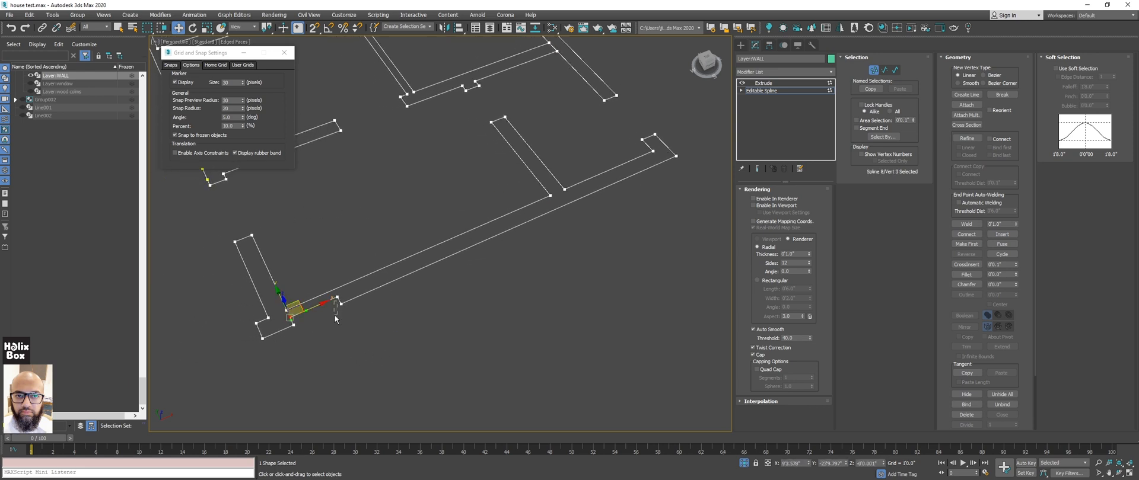
key("ctrl+a")
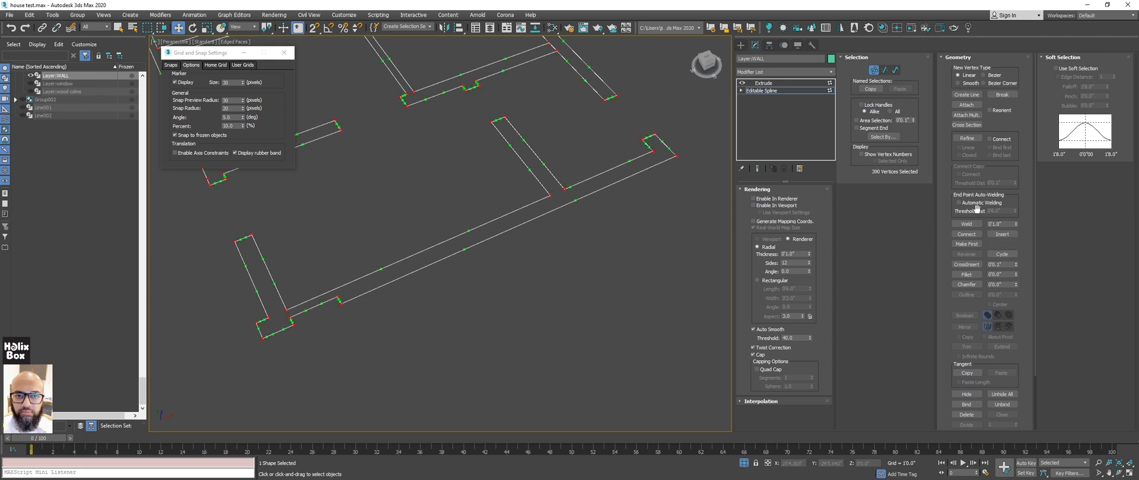
left_click(966, 224)
left_click(369, 339)
key("ctrl+e")
Step: Examine the extruded walls across the whole floor plan for missing top caps
scroll(549, 217, "down", 5)
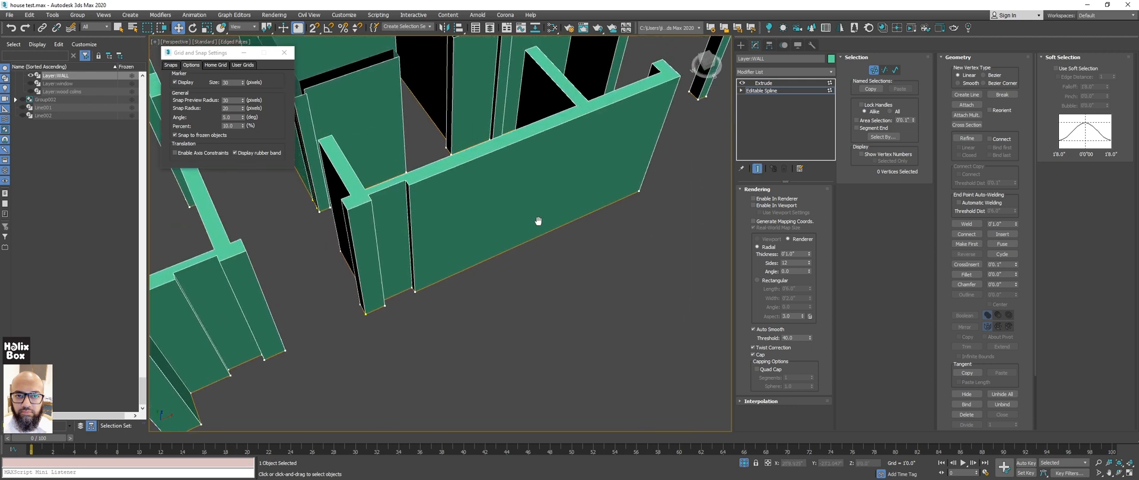
middle_click_drag(538, 214, 552, 223)
scroll(509, 187, "down", 5)
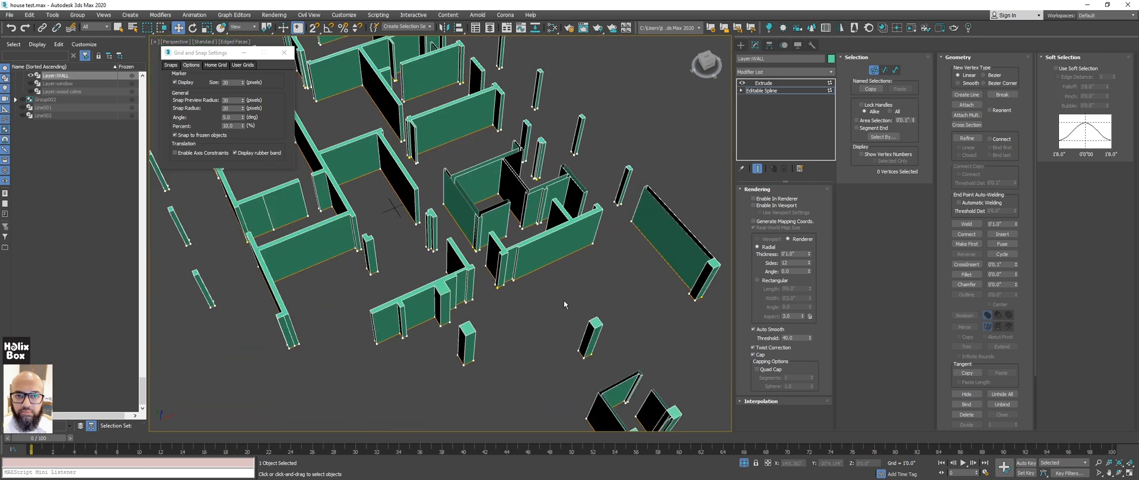
middle_click_drag(500, 216, 556, 249)
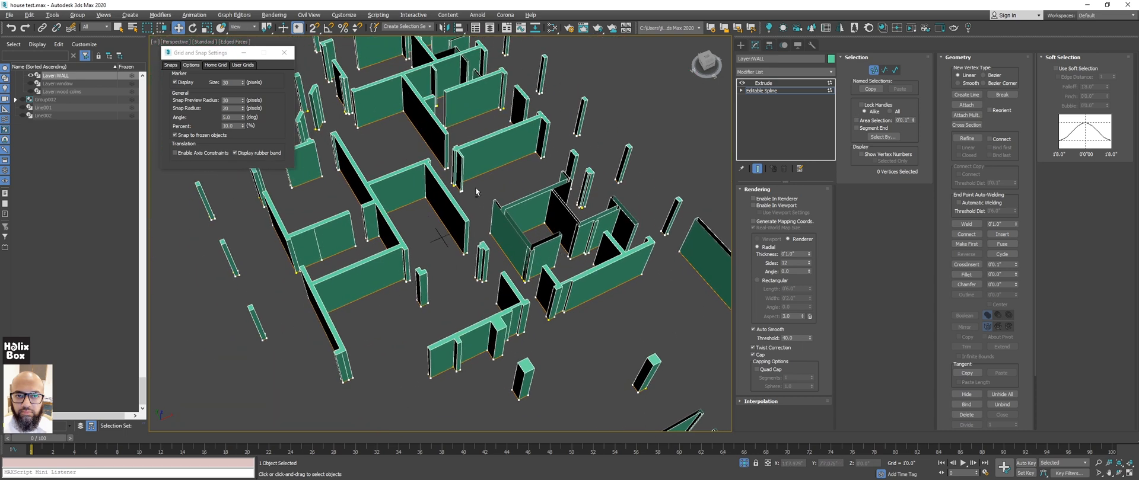
middle_click_drag(409, 150, 479, 211)
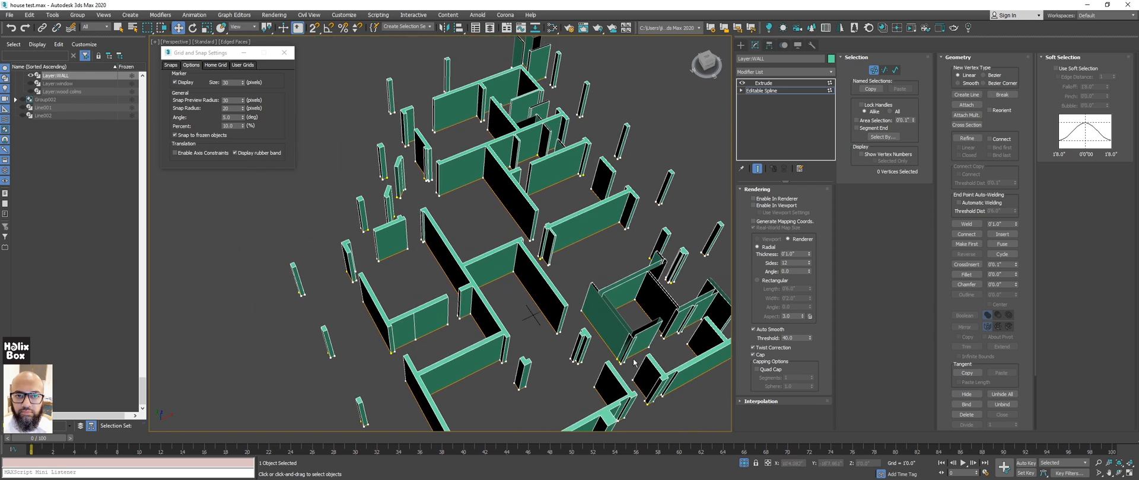
scroll(432, 181, "up", 4)
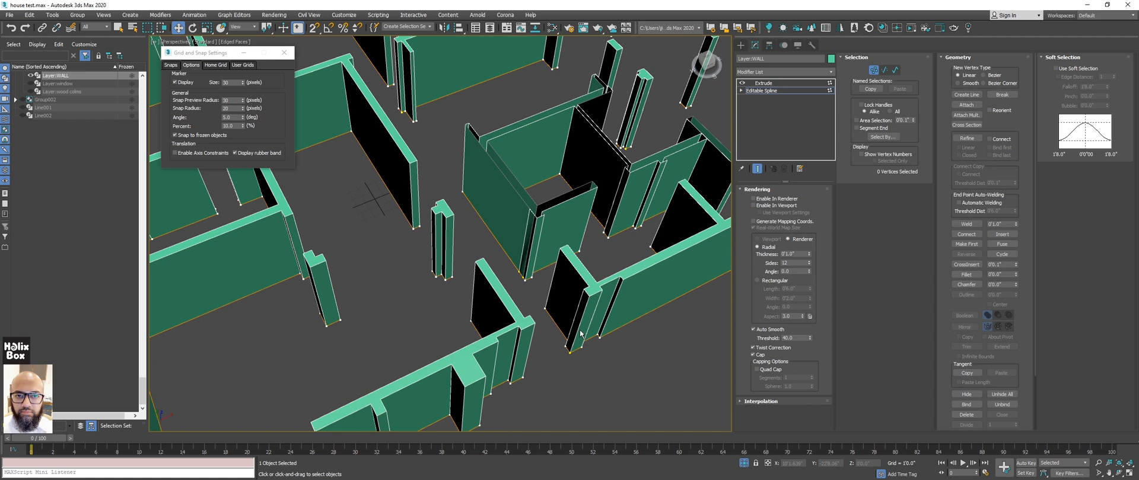
scroll(467, 258, "down", 5)
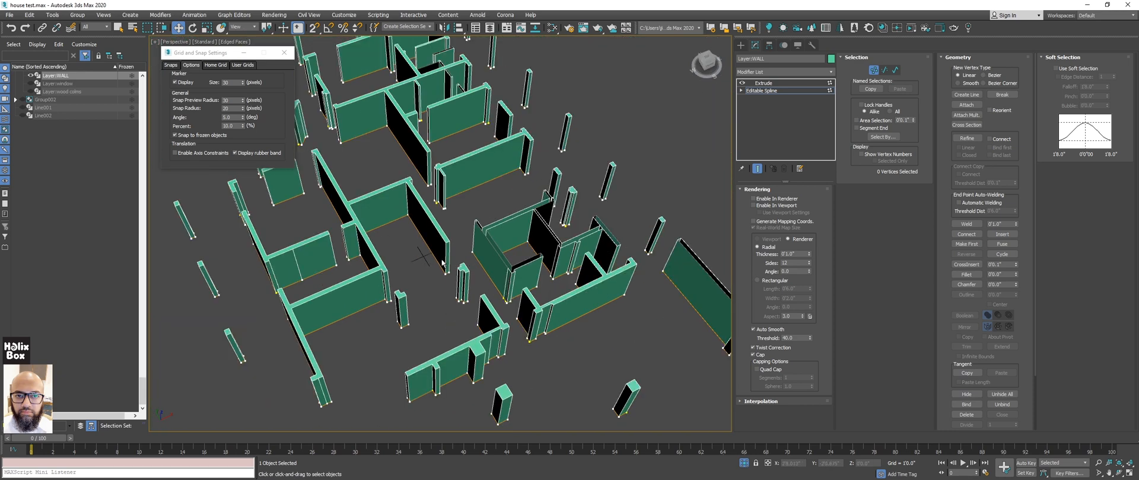
middle_click_drag(442, 263, 440, 254)
middle_click_drag(524, 251, 503, 211)
Step: Leave vertex level, deselect the walls and end isolation so all scene objects are shown
key("1")
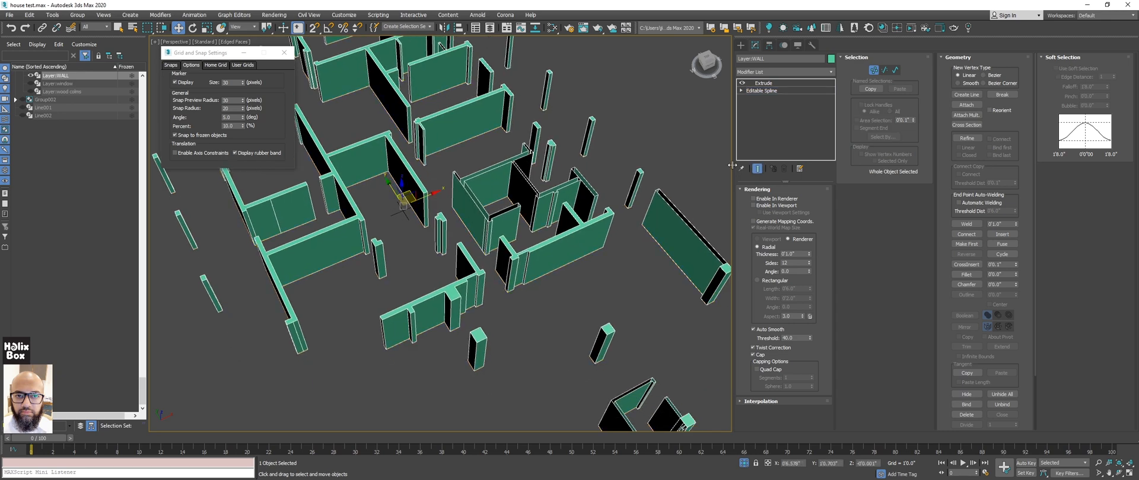
left_click(679, 140)
middle_click_drag(595, 226, 569, 194)
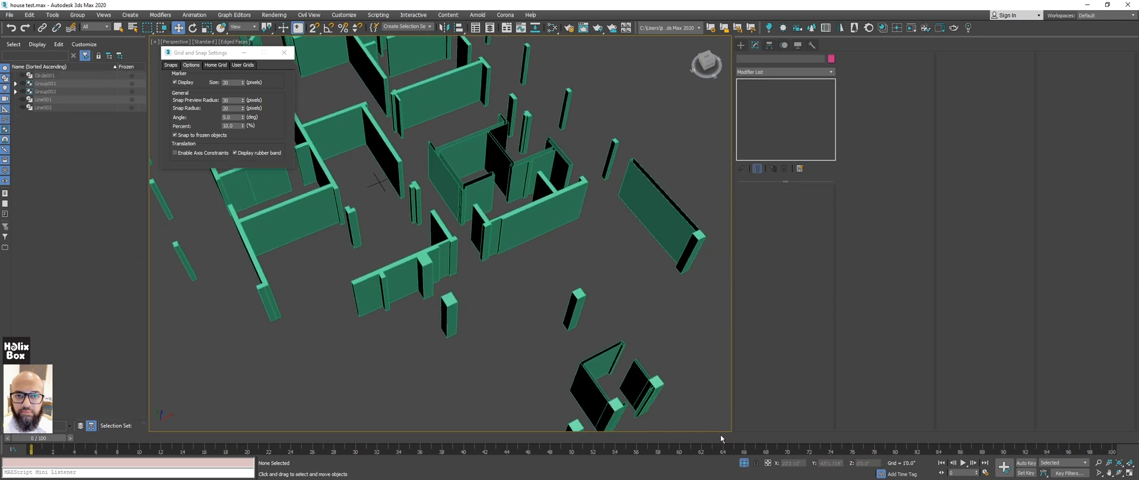
left_click(744, 464)
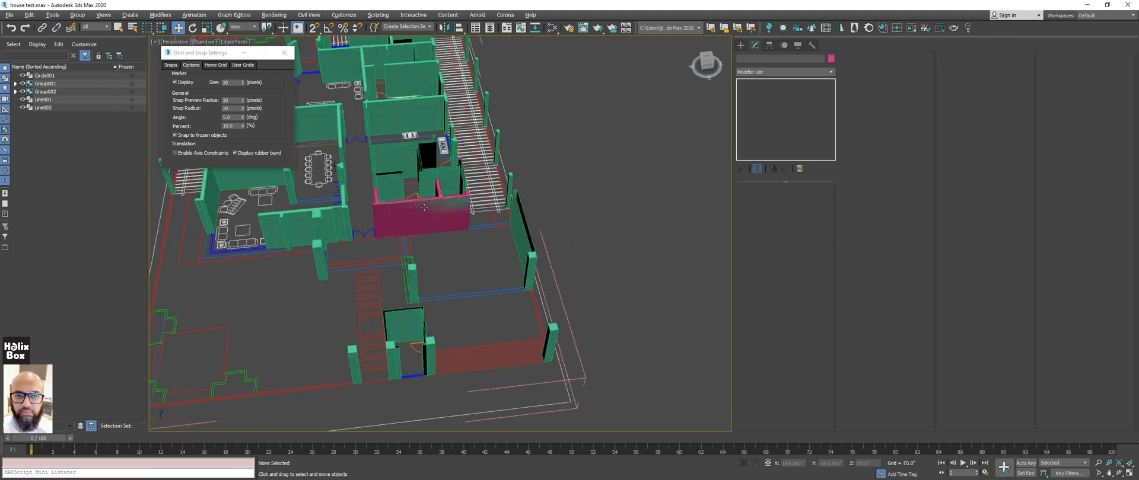
Step: Select the white extruded panel with two openings on the separate elevation drawing and compare it with the house walls
middle_click_drag(635, 215, 452, 258)
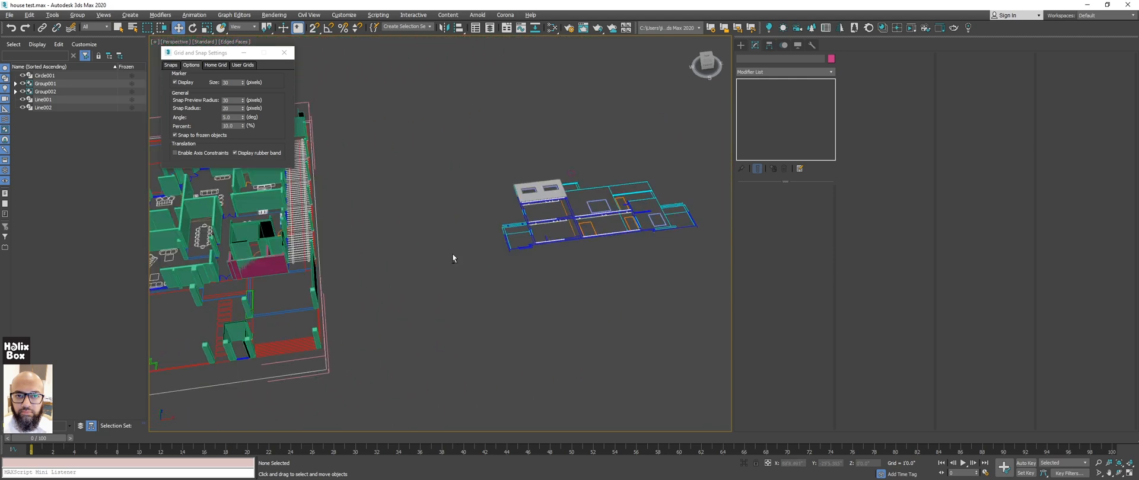
left_click(548, 196)
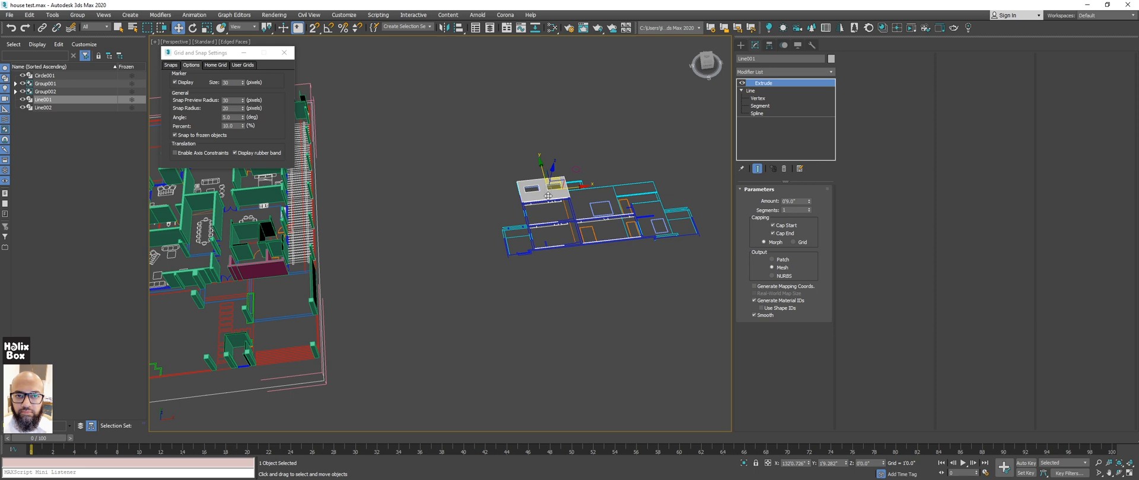
scroll(547, 194, "up", 8)
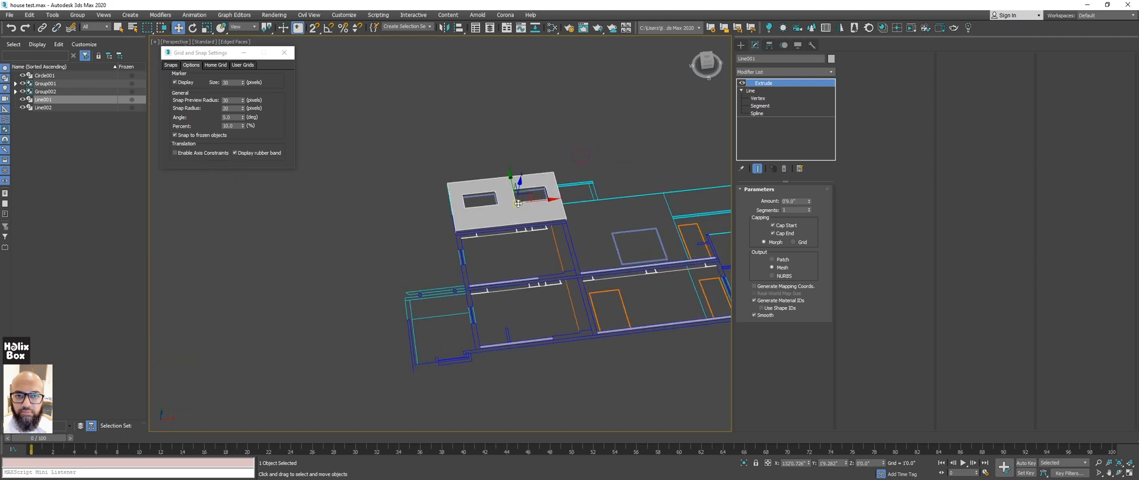
scroll(520, 220, "down", 4)
middle_click_drag(457, 261, 505, 242)
scroll(499, 268, "down", 2)
scroll(501, 243, "up", 6)
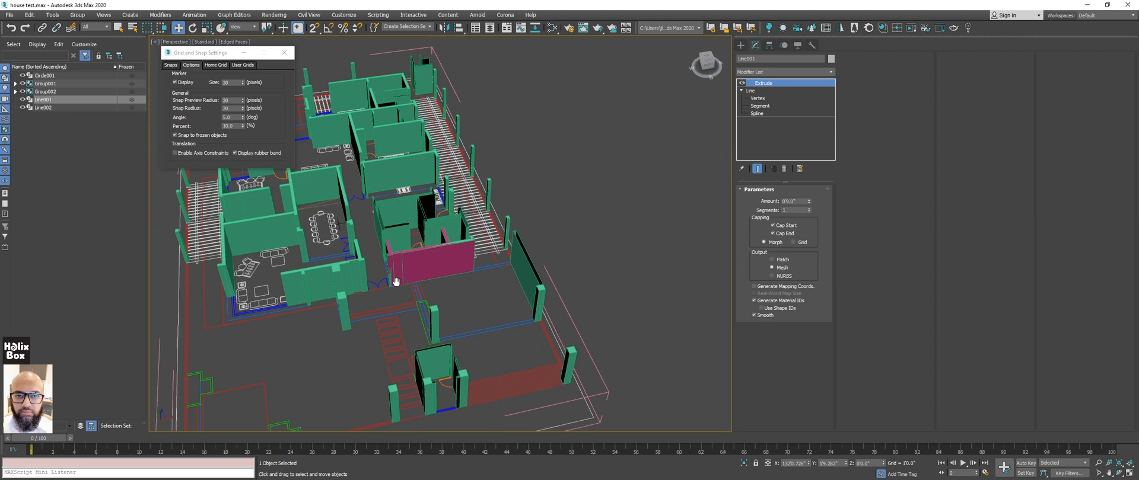
Step: Move the green wall object aside to expose the overlapping pink wall, and undo the move
left_click(496, 244)
scroll(495, 244, "down", 5)
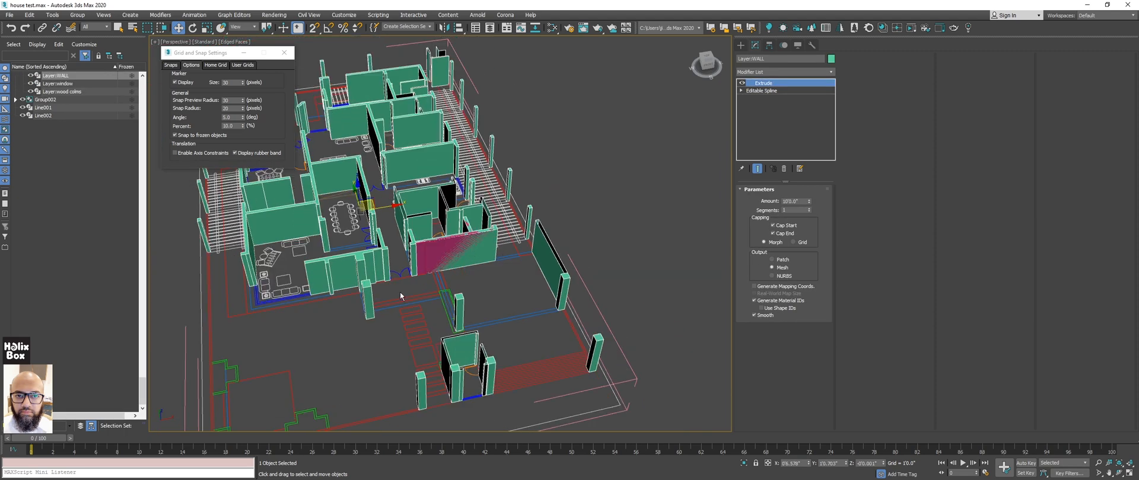
scroll(431, 238, "up", 2)
left_click_drag(433, 223, 237, 255)
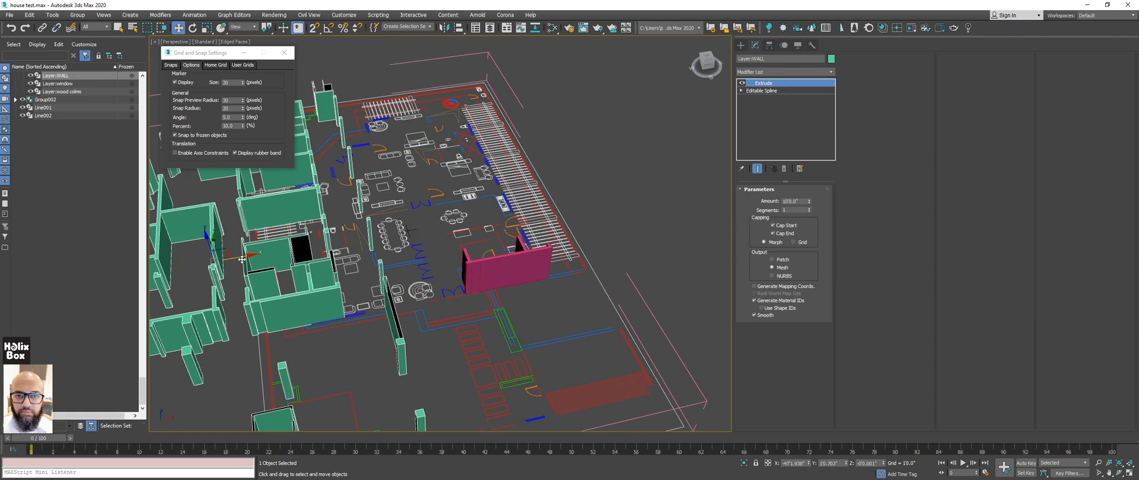
key("ctrl+z")
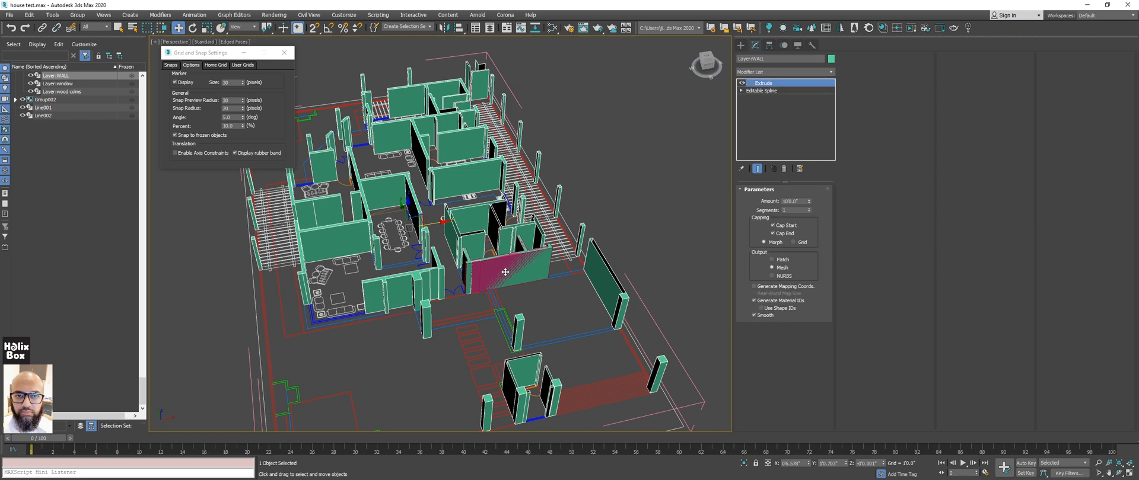
Step: Move the pink wall out of the house walls onto the empty ground beside the floor plan
left_click(505, 272)
middle_click_drag(505, 272, 329, 276)
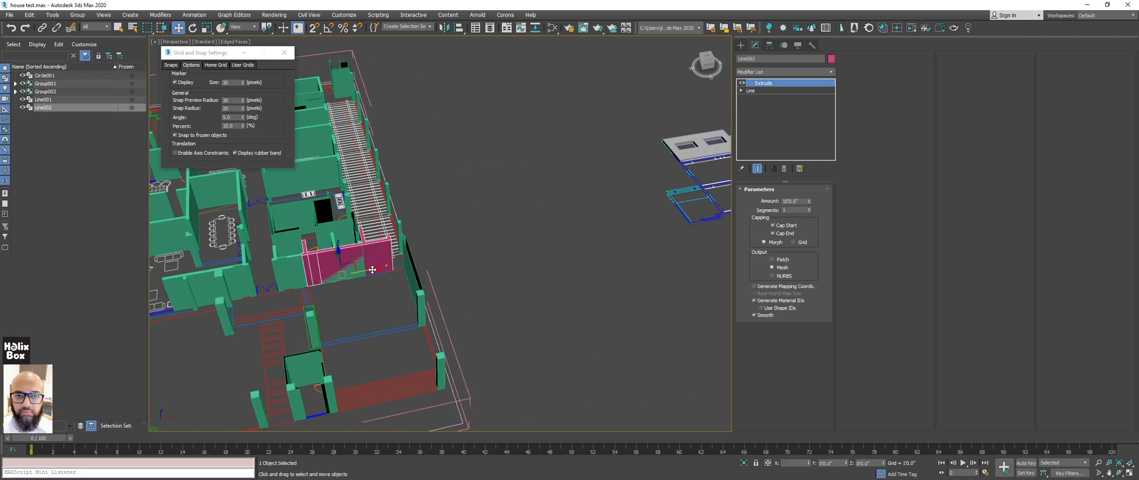
left_click_drag(373, 270, 543, 240)
middle_click_drag(634, 247, 502, 234, "alt")
Step: Narrow the right window opening of the white panel by moving its two left-side vertices inward in the Top view
left_click(595, 163)
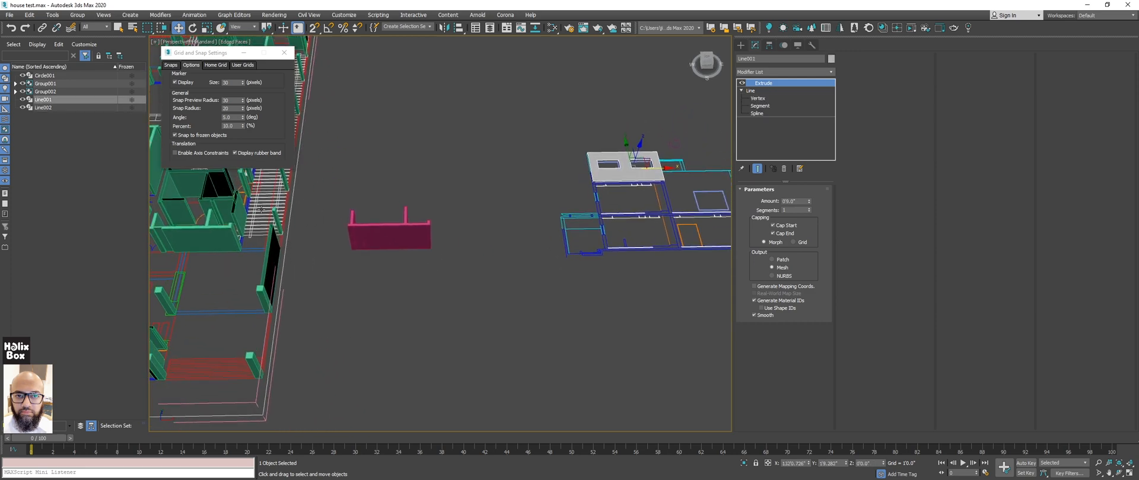
middle_click_drag(557, 196, 515, 214)
scroll(437, 229, "up", 3)
key("z")
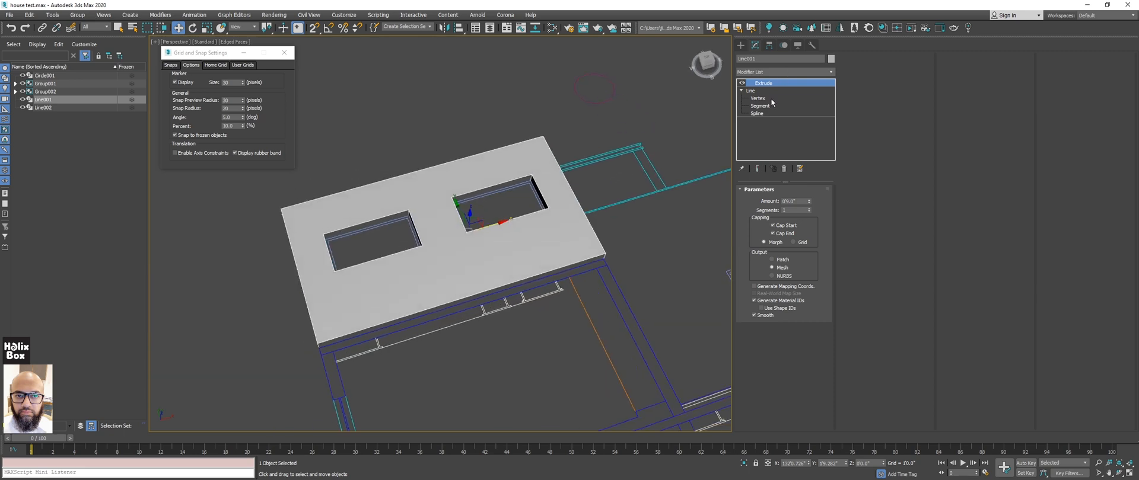
left_click(758, 114)
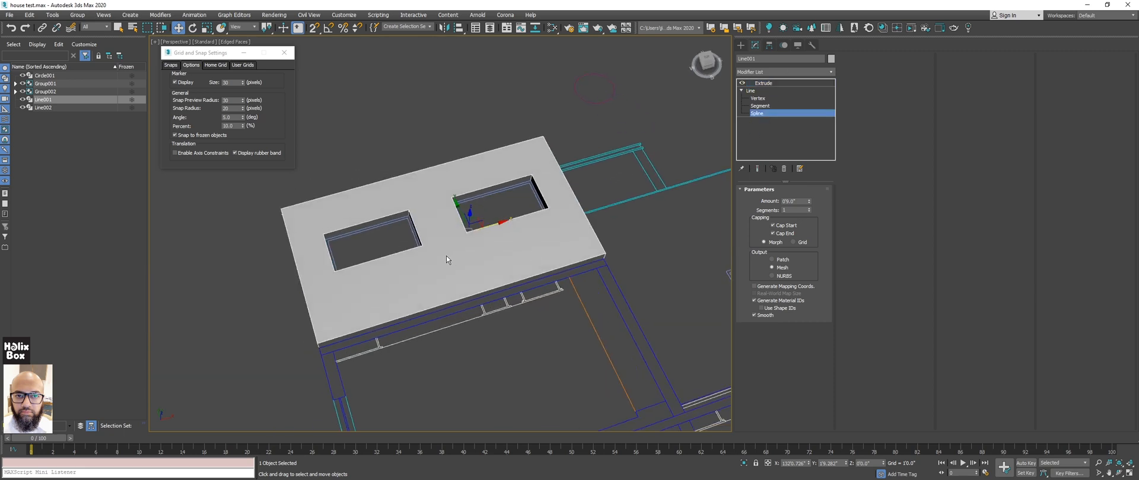
mouse_move(446, 254)
middle_mouse_down("alt")
mouse_move(439, 269)
mouse_move(450, 258)
middle_mouse_up("alt")
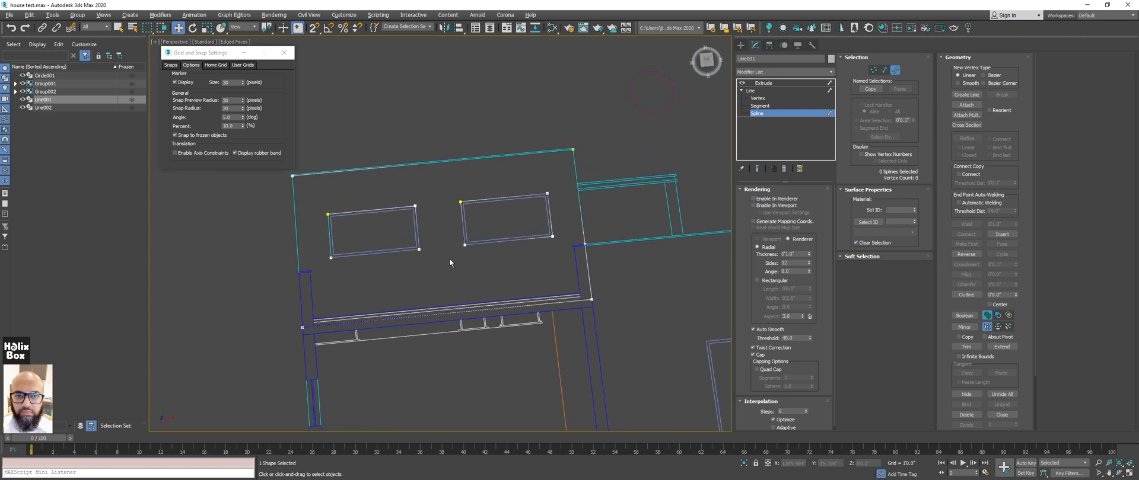
key("t")
key("z")
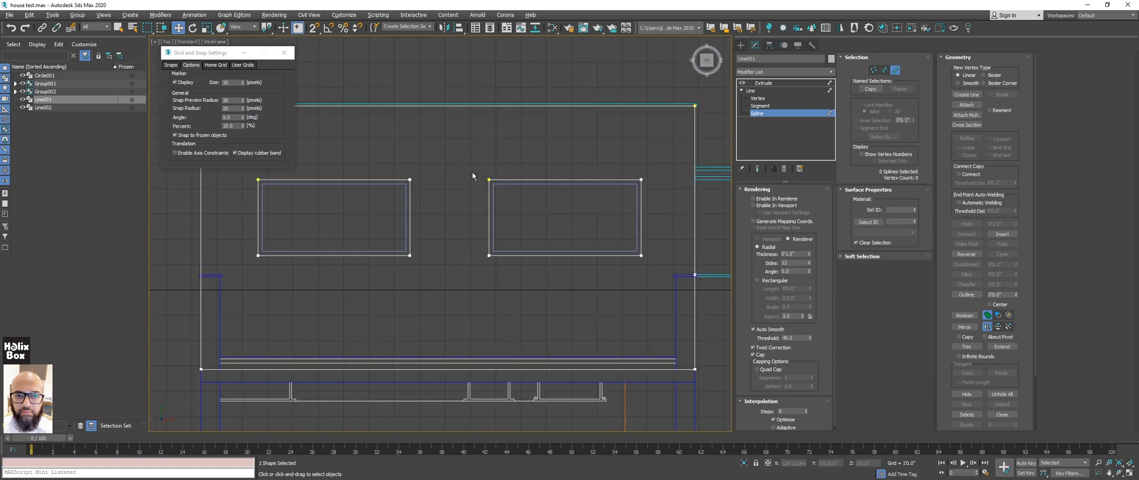
left_click_drag(472, 172, 530, 295)
key("1")
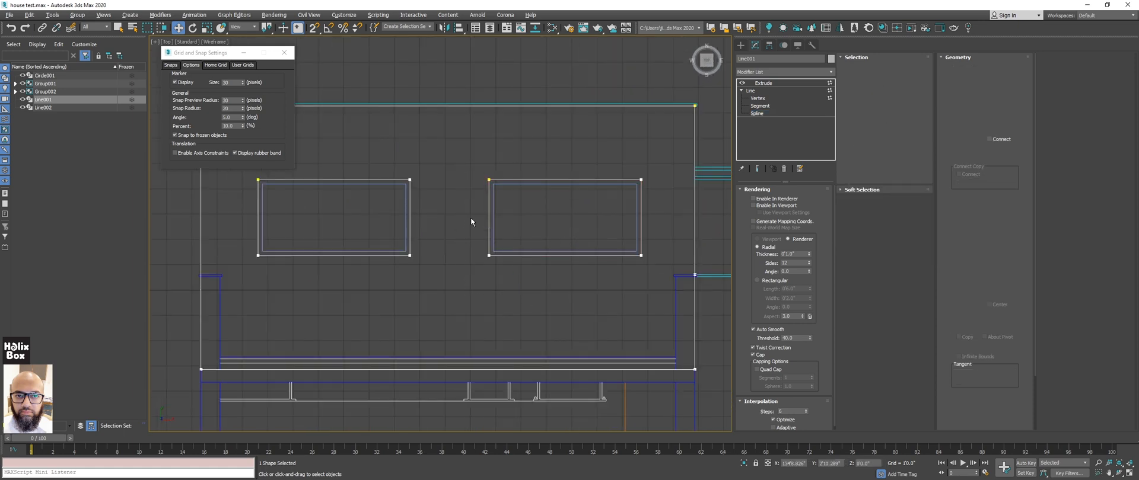
left_click_drag(469, 152, 536, 317)
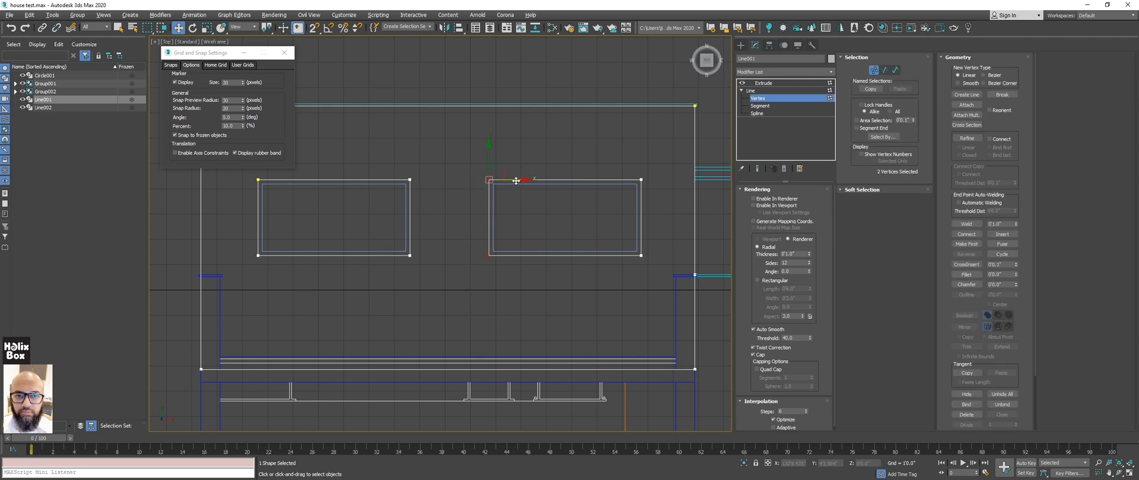
left_click_drag(516, 180, 573, 175)
Step: Narrow the panel's left window opening by moving its two right-side vertices inward, and adjust them further in the Perspective view
middle_click_drag(541, 234, 571, 226)
left_click_drag(476, 135, 408, 307)
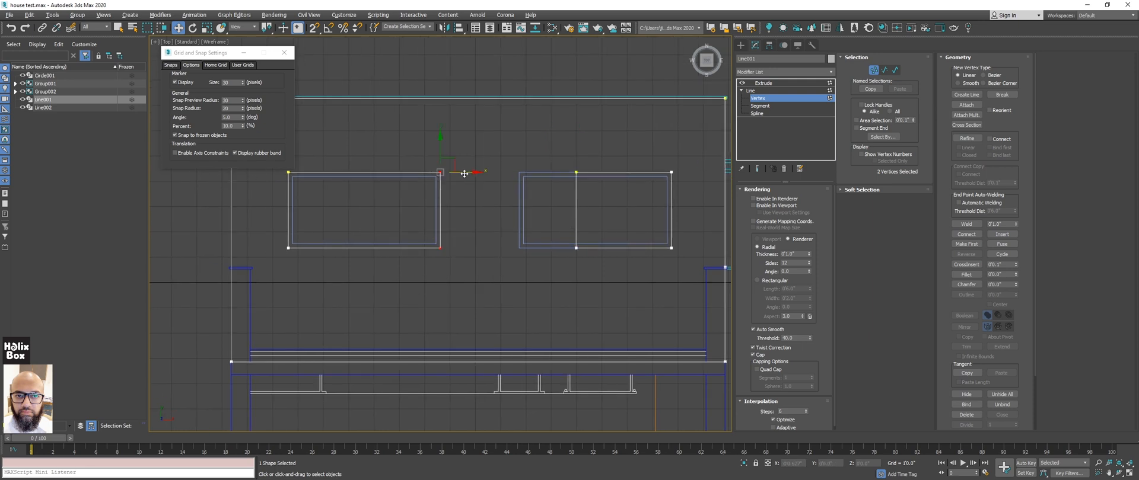
left_click_drag(466, 174, 401, 178)
mouse_move(498, 208)
middle_mouse_down()
mouse_move(508, 213)
mouse_move(483, 234)
mouse_move(466, 226)
mouse_move(520, 208)
middle_mouse_up()
key("p")
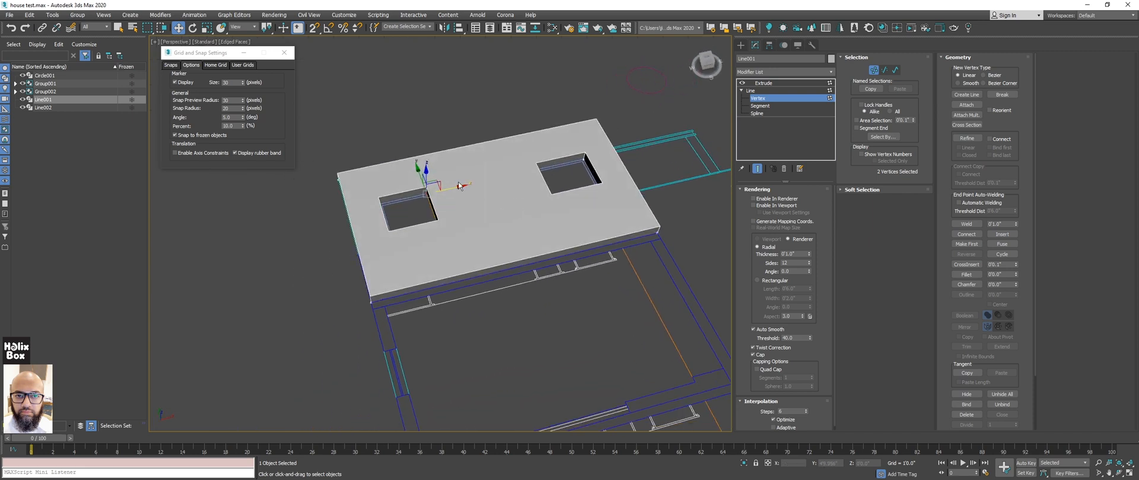
left_click_drag(459, 186, 433, 191)
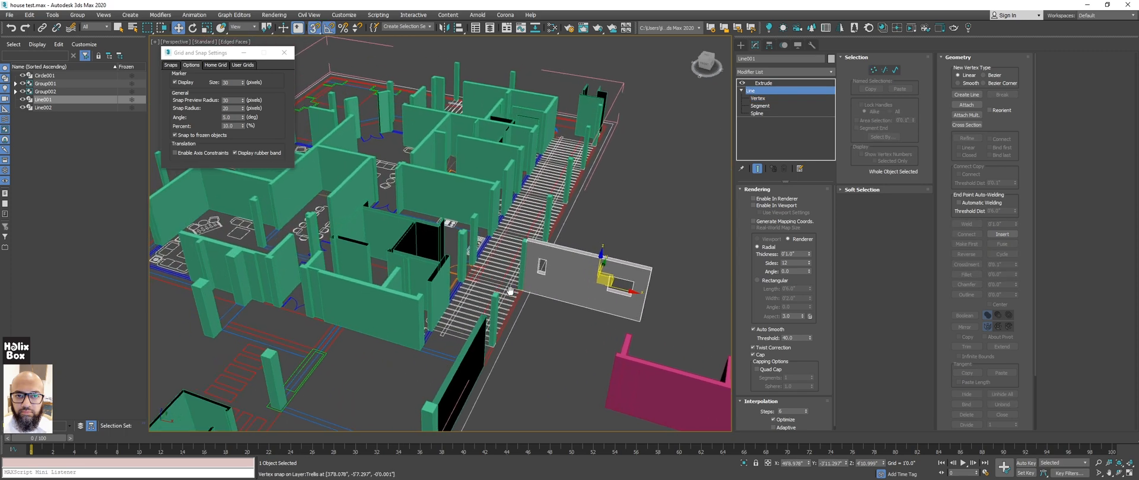
Step: Move the upright panel clear of the trellis and rotate it 90 degrees about the Z axis
middle_click_drag(508, 290, 553, 270, "alt")
left_click_drag(551, 256, 469, 333)
key("e")
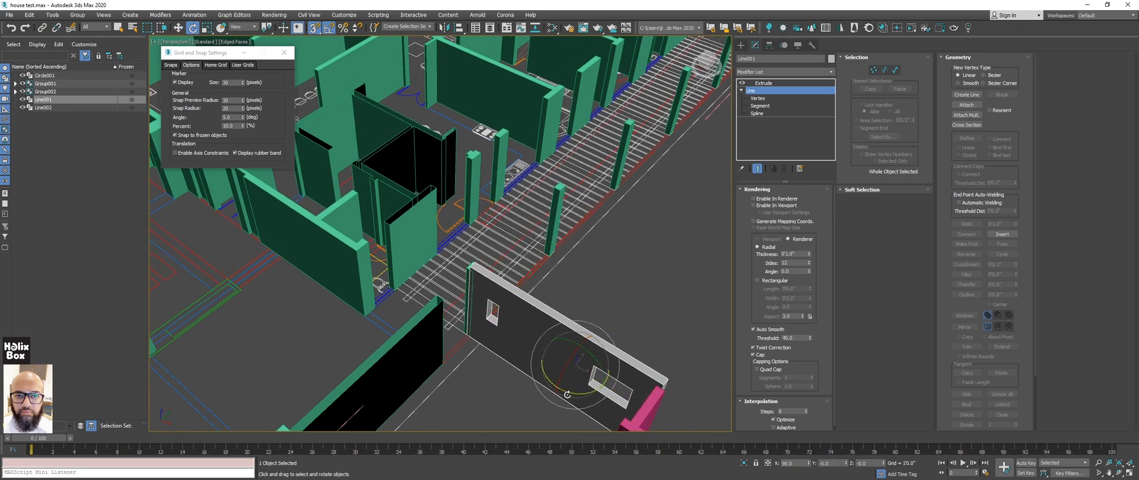
left_click_drag(567, 395, 609, 376)
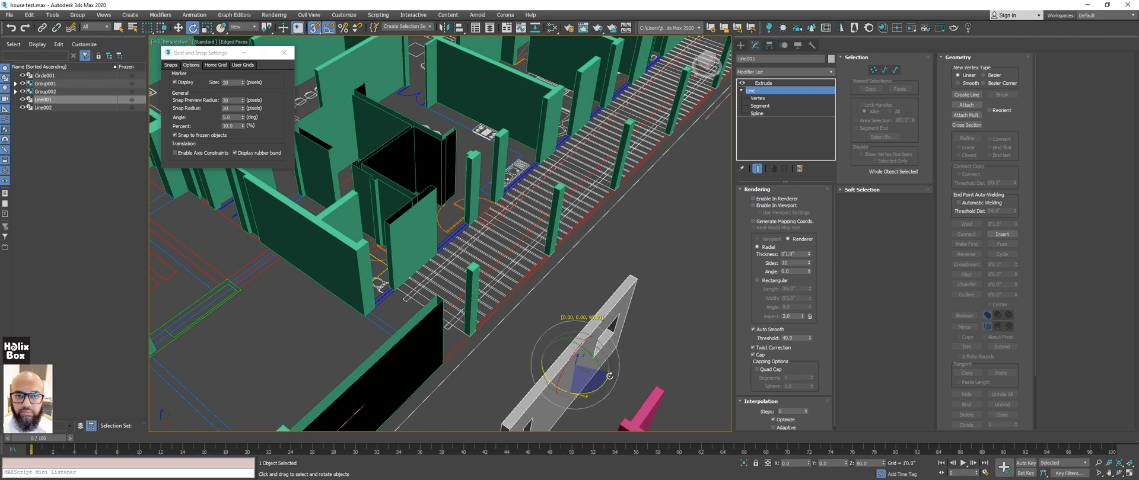
key("w")
Step: Snap the panel's lower corner onto the outer base corner of the green house wall
middle_click_drag(559, 304, 421, 251, "alt")
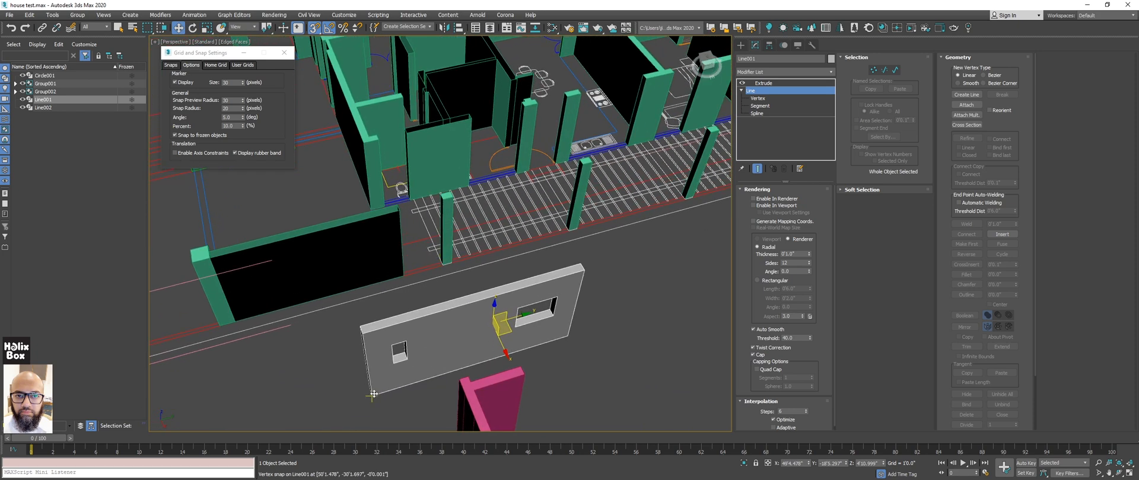
left_click_drag(374, 394, 374, 210)
scroll(402, 266, "up", 5)
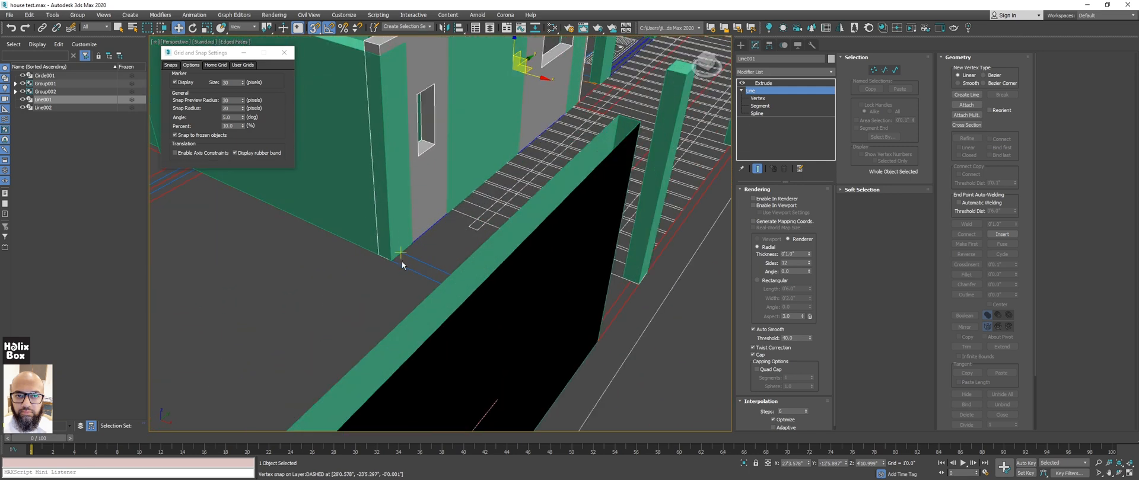
left_click_drag(391, 259, 395, 261)
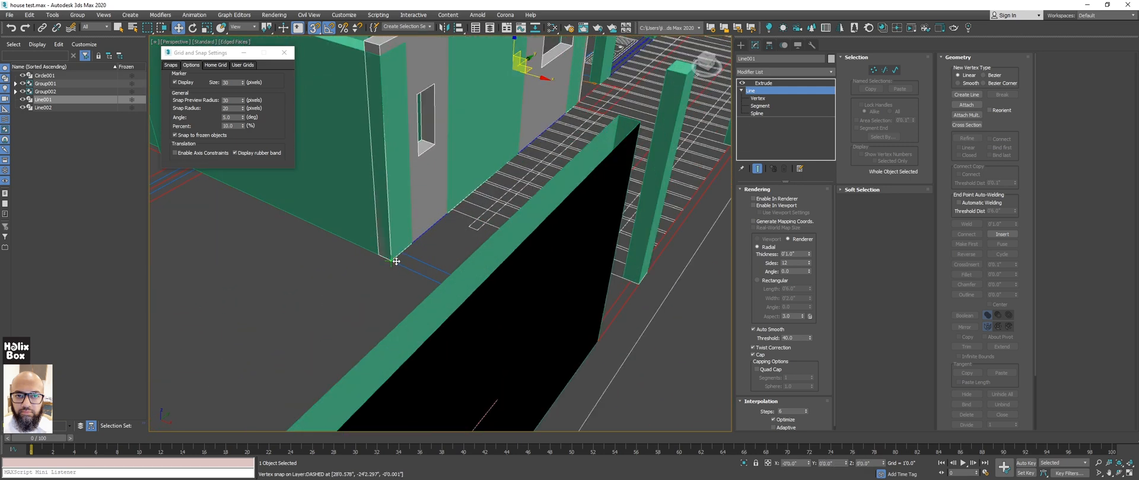
Step: Inspect the placed panel and its openings against the green house walls from several angles, selecting each object to compare them
scroll(396, 261, "down", 3)
middle_click_drag(444, 201, 431, 199, "alt")
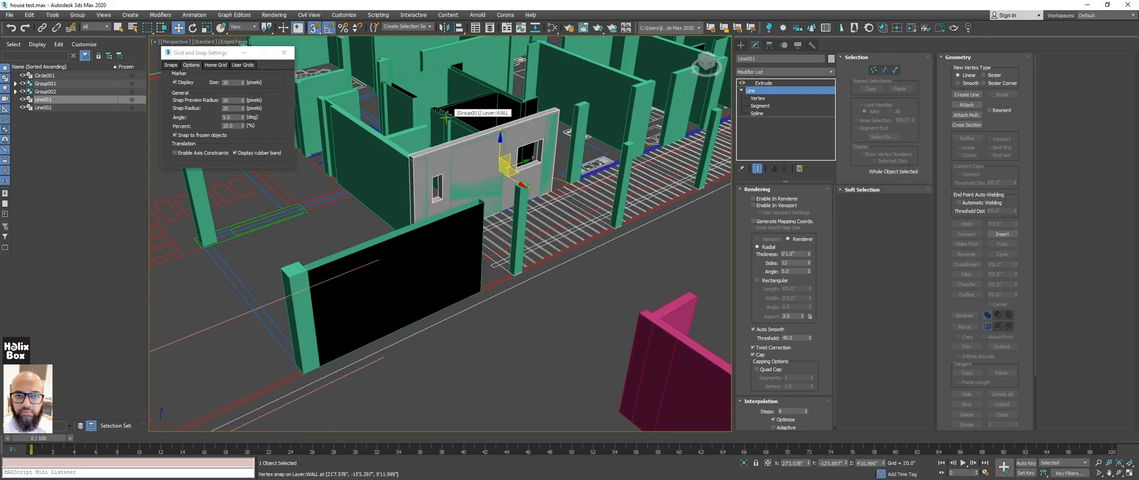
middle_click_drag(446, 119, 429, 256, "alt")
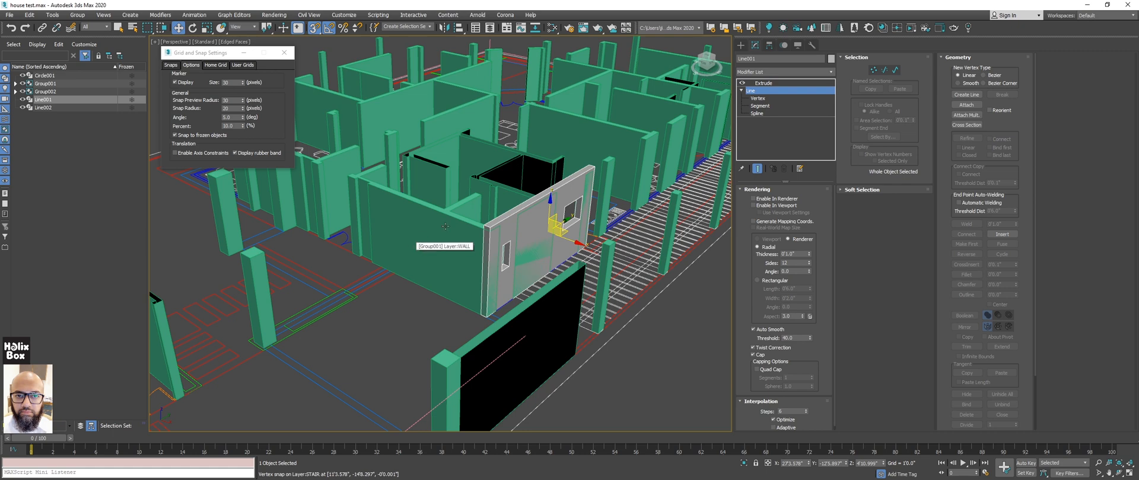
middle_click_drag(442, 276, 466, 246, "alt")
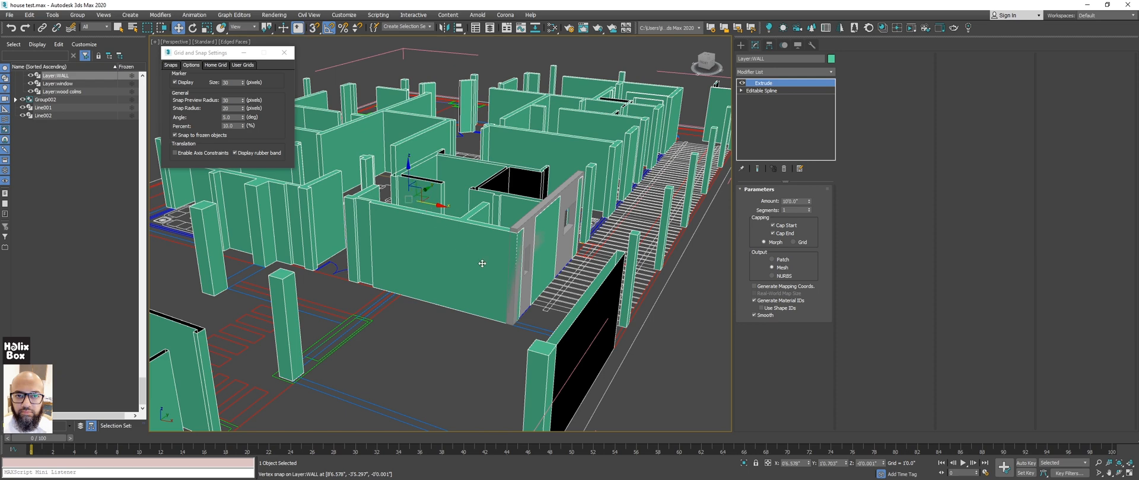
middle_click_drag(383, 208, 402, 218)
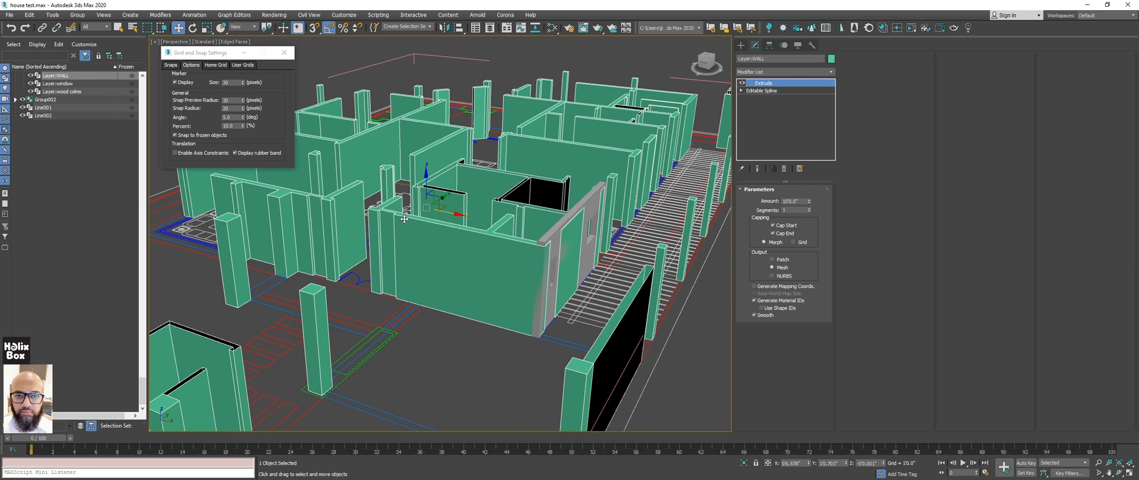
middle_click_drag(515, 254, 402, 236, "alt")
left_click(464, 253)
key("z")
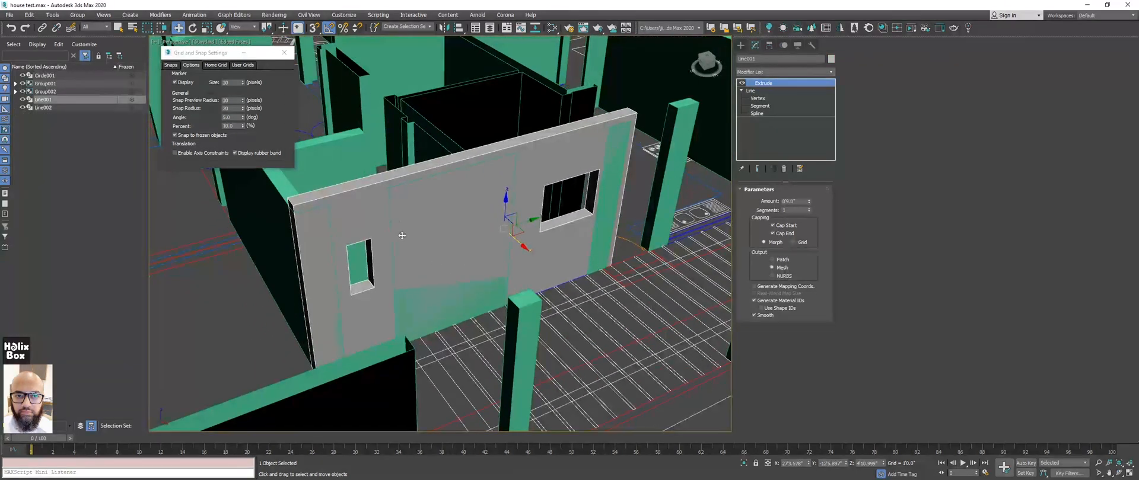
scroll(402, 235, "down", 6)
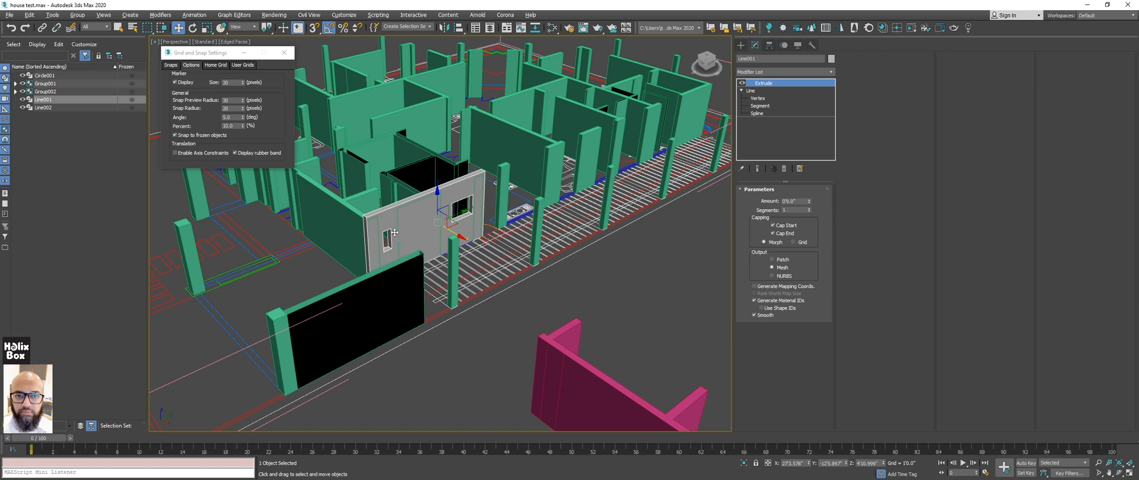
scroll(410, 236, "up", 3)
scroll(411, 235, "up", 2)
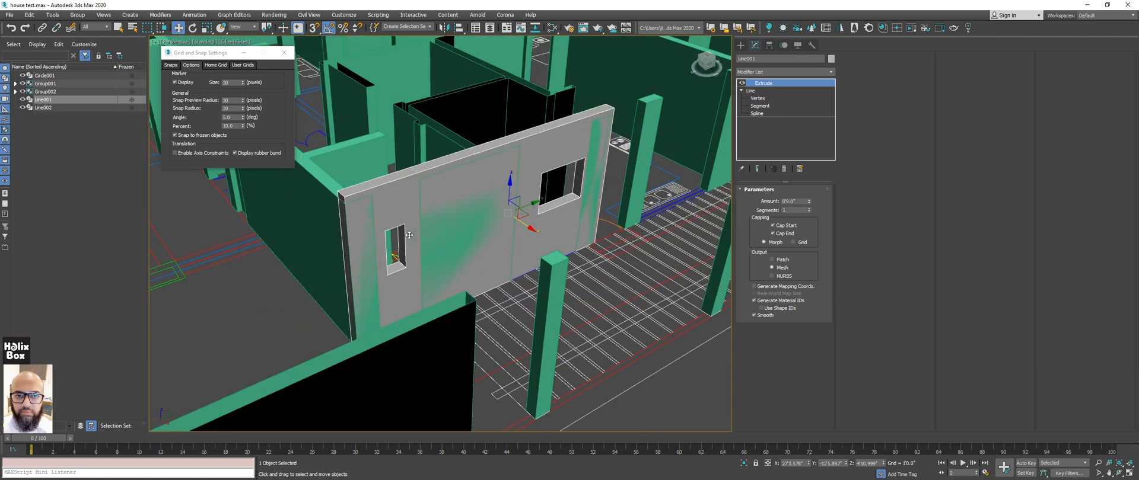
middle_click_drag(409, 235, 405, 239, "alt")
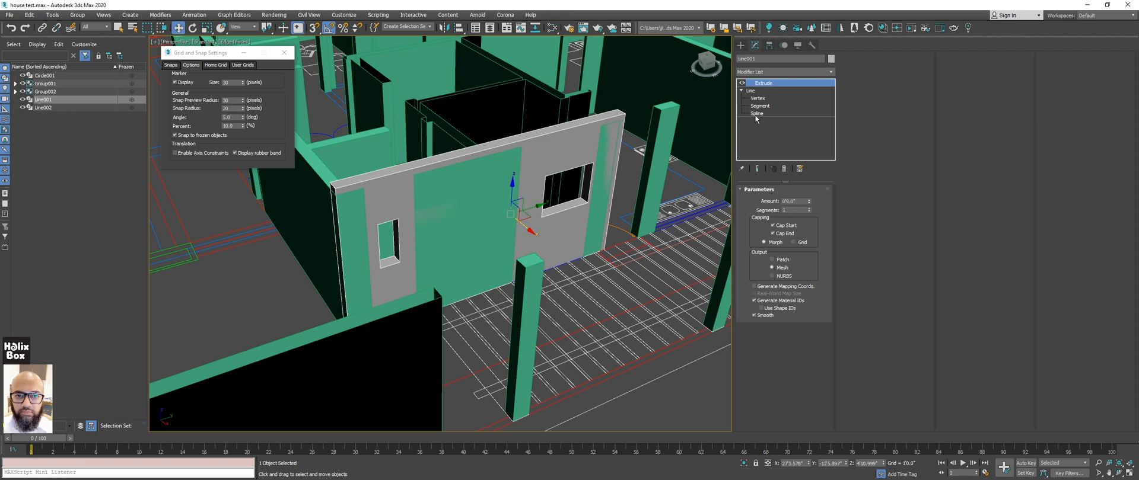
middle_click_drag(418, 236, 508, 243, "alt")
left_click(432, 223)
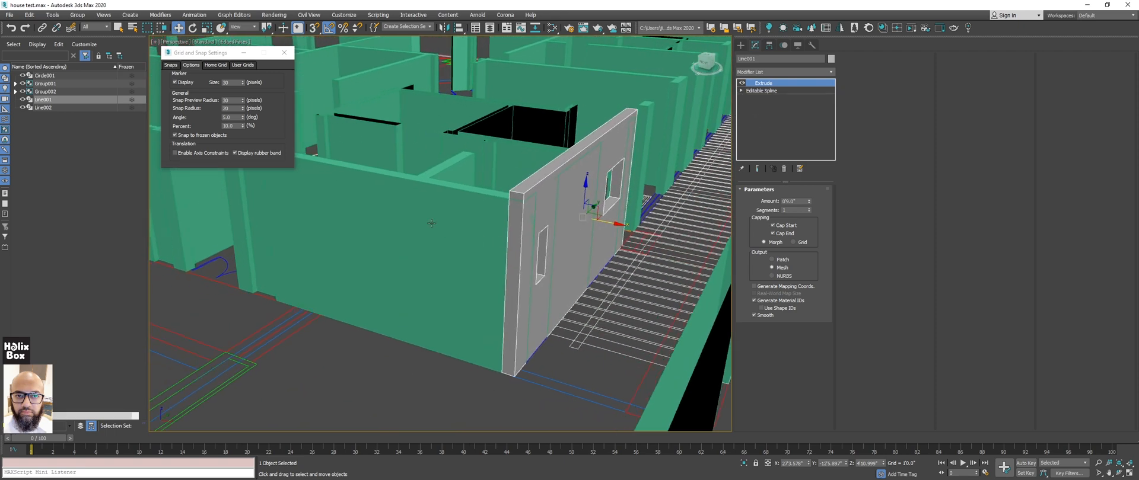
scroll(371, 214, "down", 5)
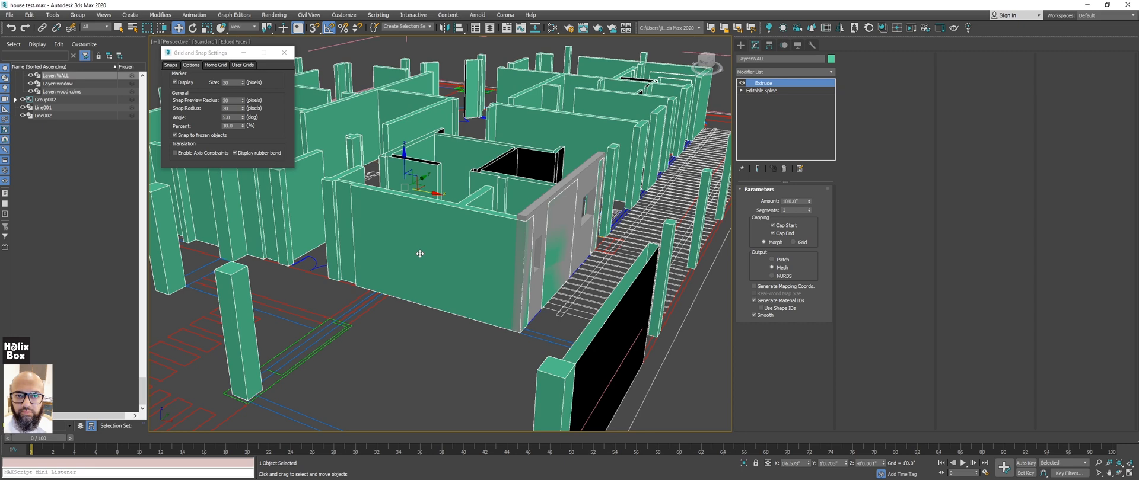
middle_click_drag(514, 198, 501, 214, "alt")
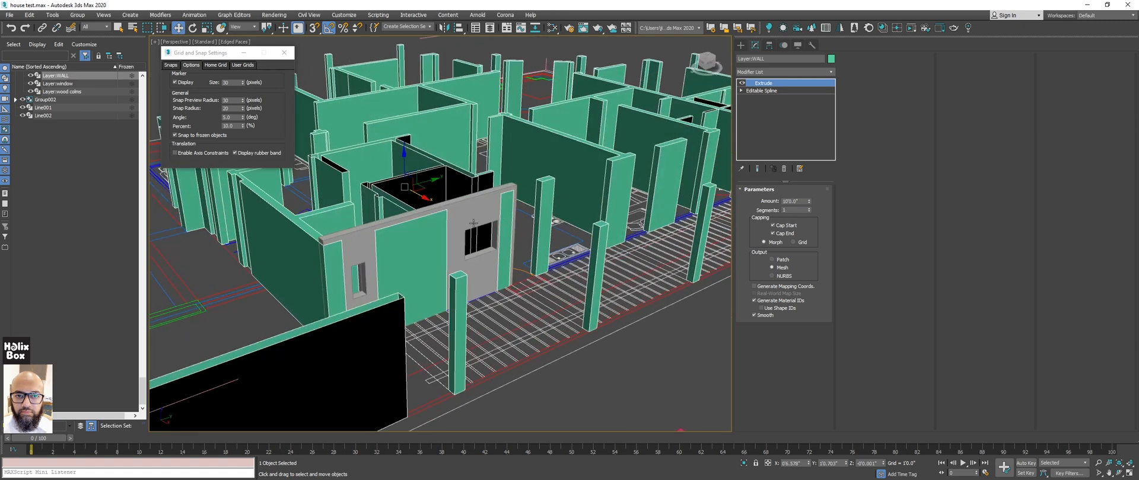
Step: Check the panel's spline and vertex levels by selecting the larger window opening, and return to the whole object
left_click(454, 213)
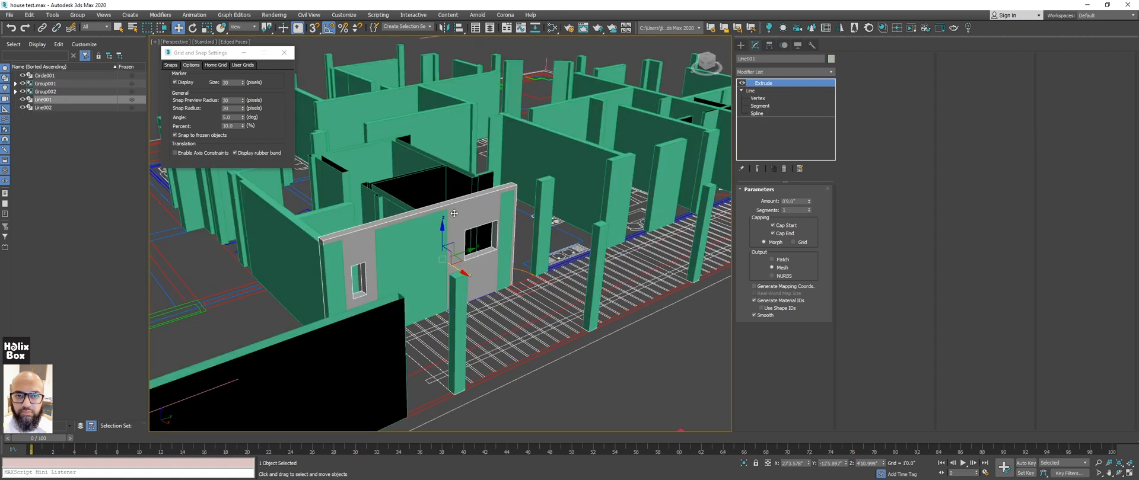
left_click(765, 114)
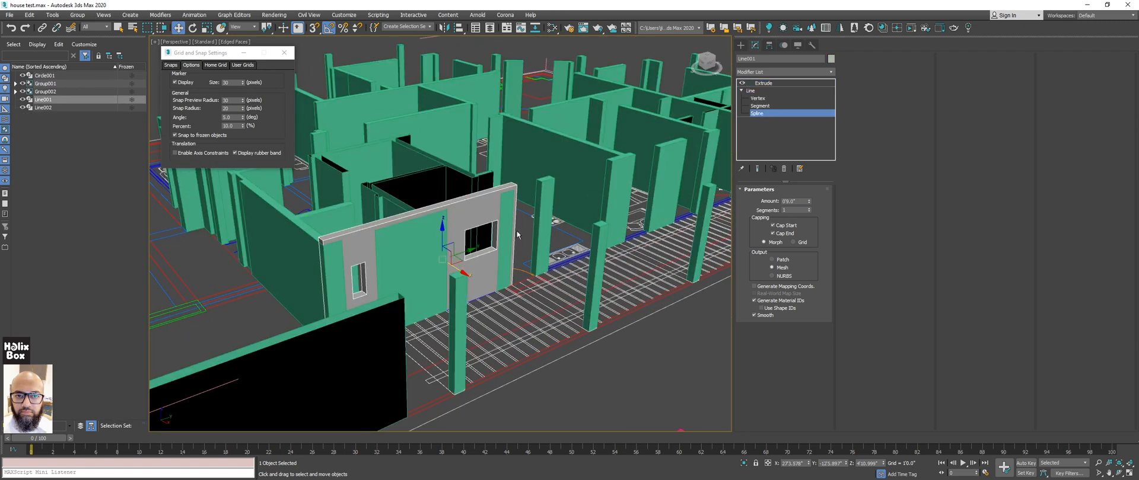
left_click(493, 245)
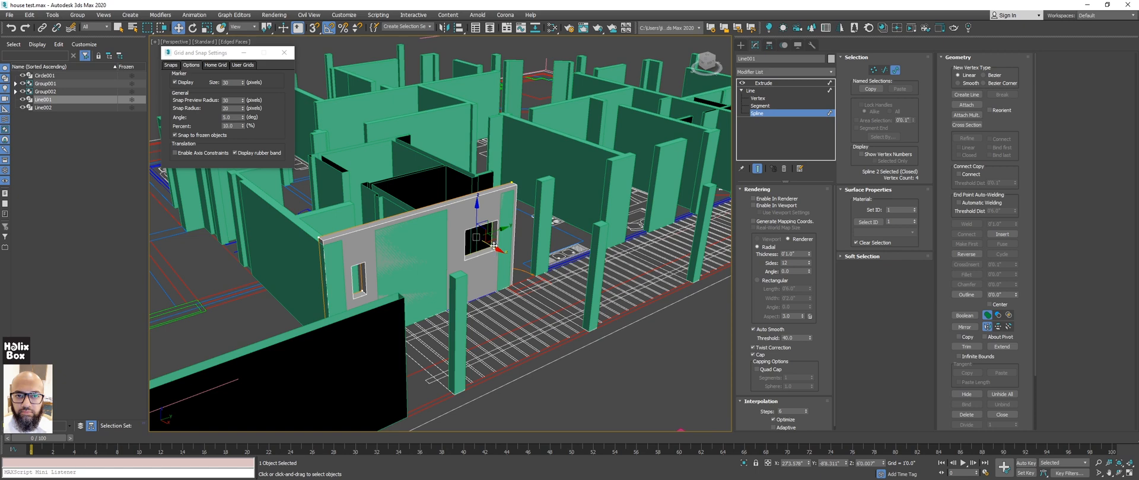
key("1")
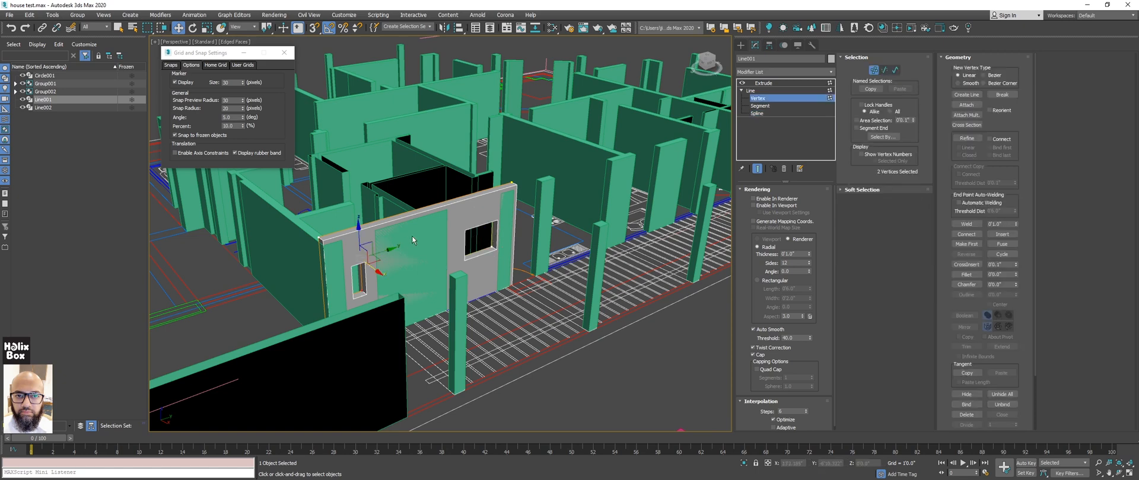
middle_click_drag(418, 260, 394, 253, "alt")
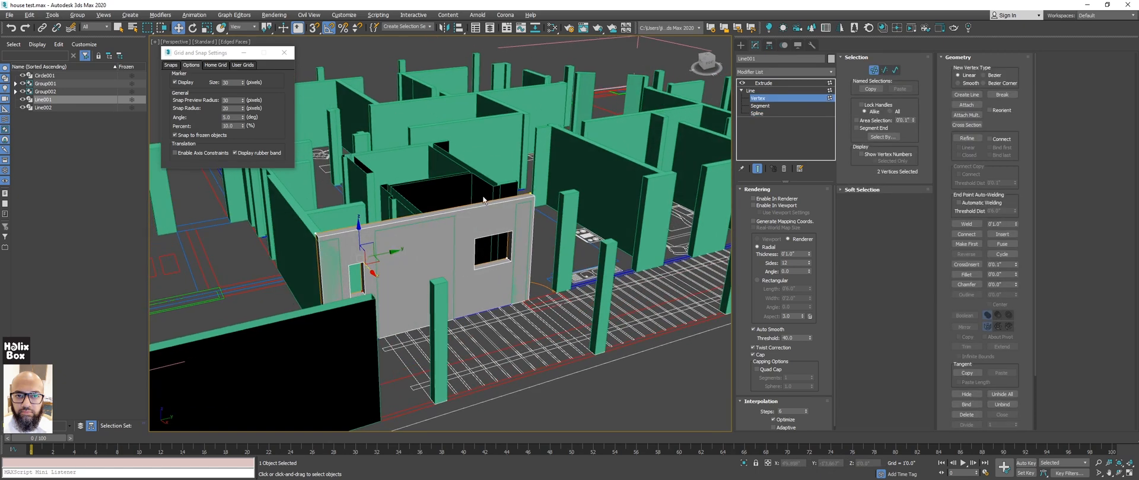
left_click(756, 98)
Step: Select the whole grouped elevation drawing lying beside the house
scroll(658, 311, "down", 5)
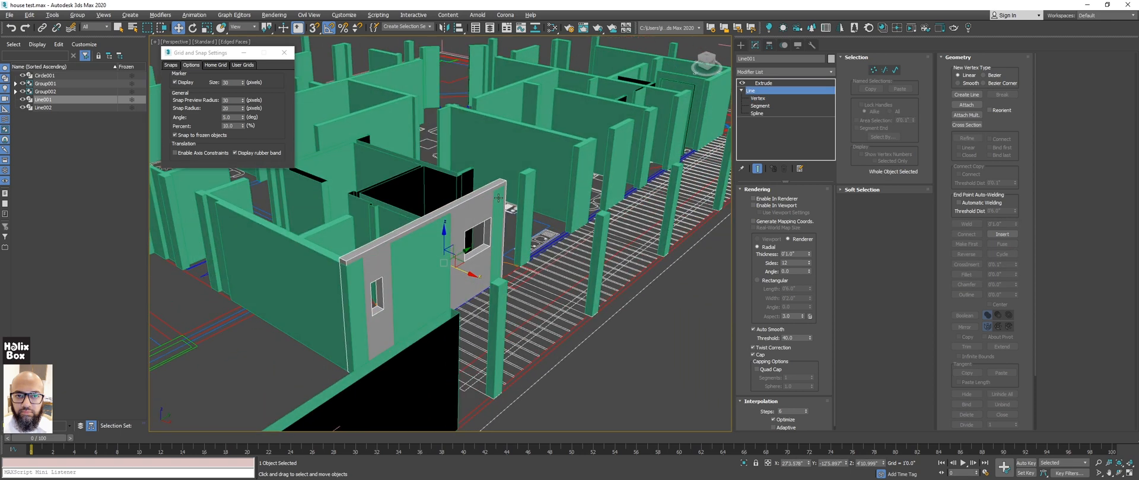
scroll(658, 312, "down", 6)
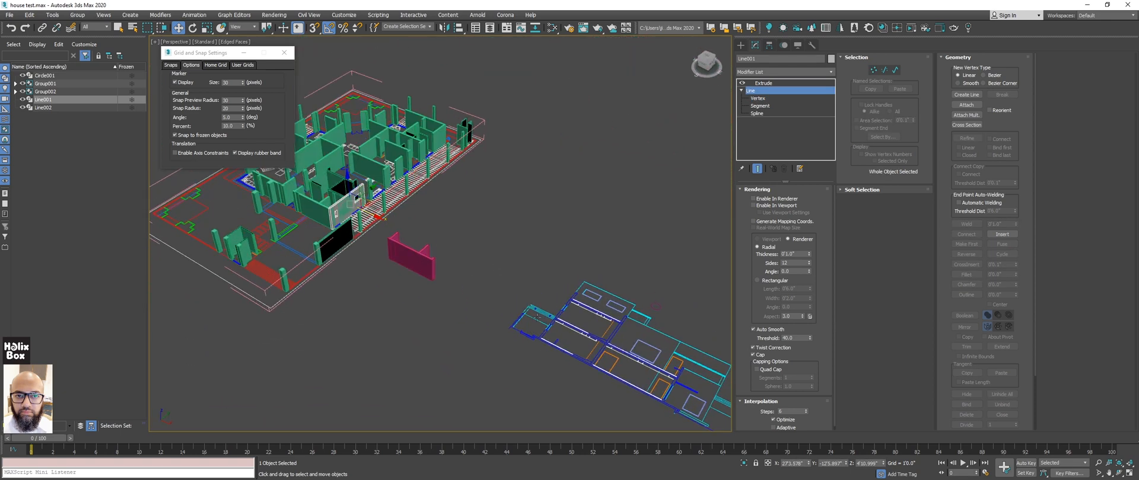
left_click(659, 312)
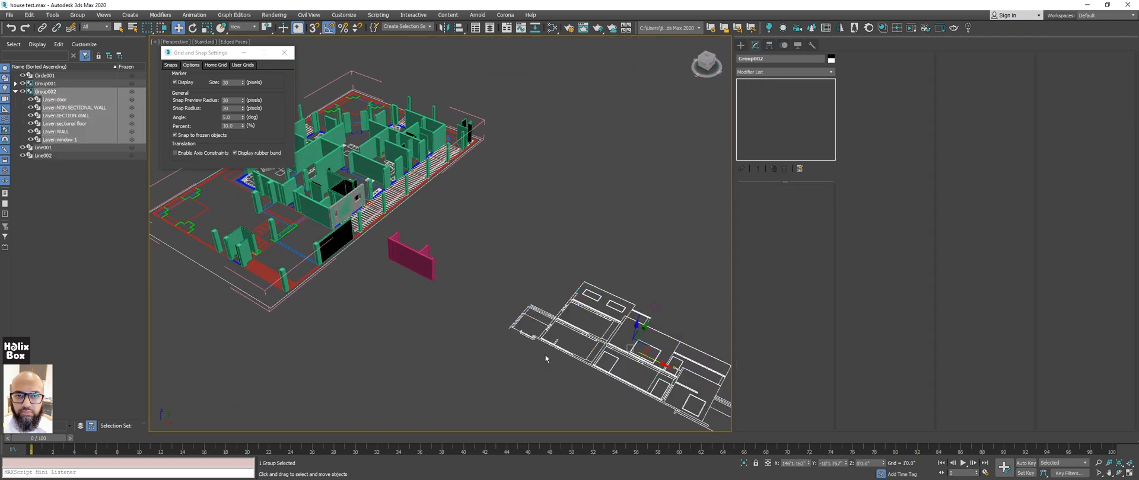
Step: Rotate the grouped elevation drawing upright and move it against the long front side of the house
key("e")
mouse_move(633, 335)
left_mouse_down()
mouse_move(612, 373)
mouse_move(669, 372)
mouse_move(470, 133)
mouse_move(393, 131)
mouse_move(396, 190)
left_mouse_up()
key("w")
middle_click_drag(399, 191, 376, 215, "alt")
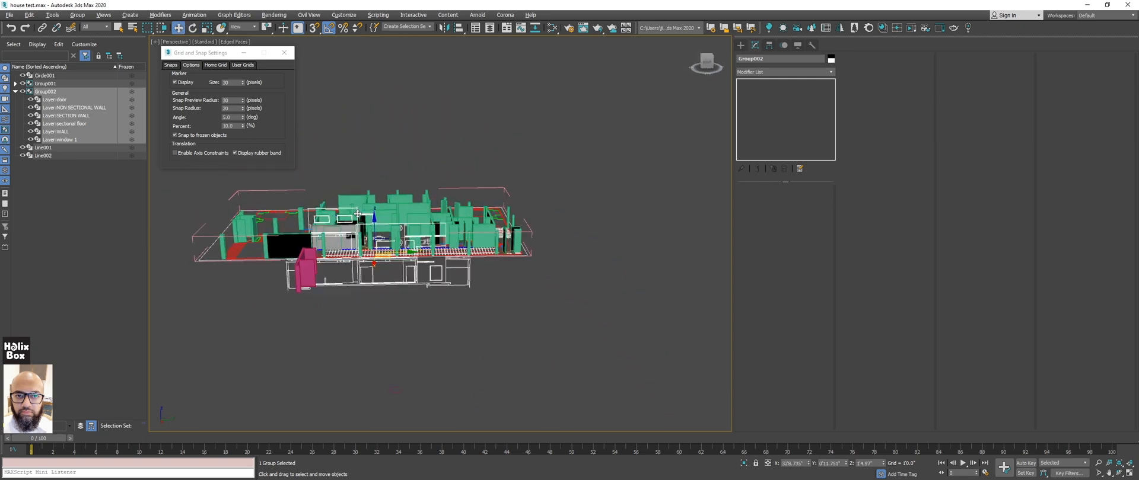
Step: Raise the upright elevation drawing to the level of the house walls and shift it outward along the front
left_click_drag(376, 215, 379, 204)
middle_click_drag(379, 204, 441, 233, "alt")
scroll(381, 255, "up", 3)
middle_click_drag(381, 255, 398, 266)
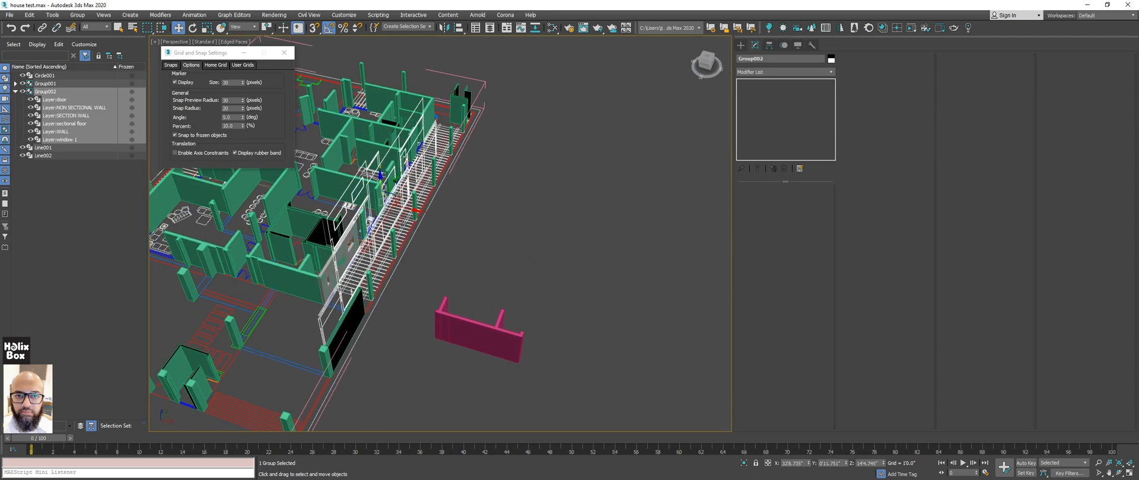
left_click_drag(404, 204, 422, 206)
Step: Examine from several angles how the upright elevation's window and wall outlines relate to the extruded house walls
mouse_move(466, 223)
middle_mouse_down("alt")
mouse_move(414, 200)
mouse_move(463, 231)
middle_mouse_up("alt")
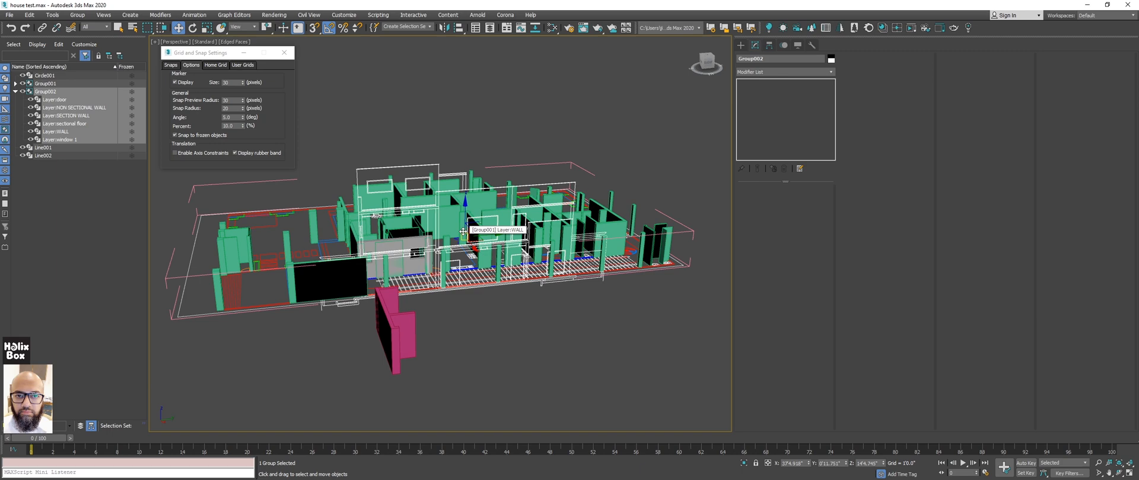
middle_click_drag(463, 232, 426, 230, "alt")
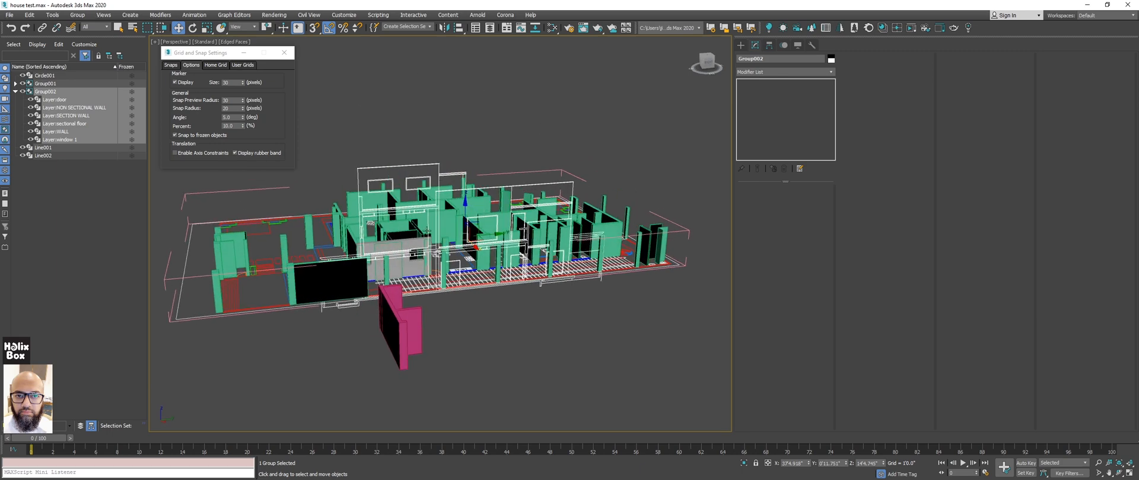
scroll(426, 230, "up", 5)
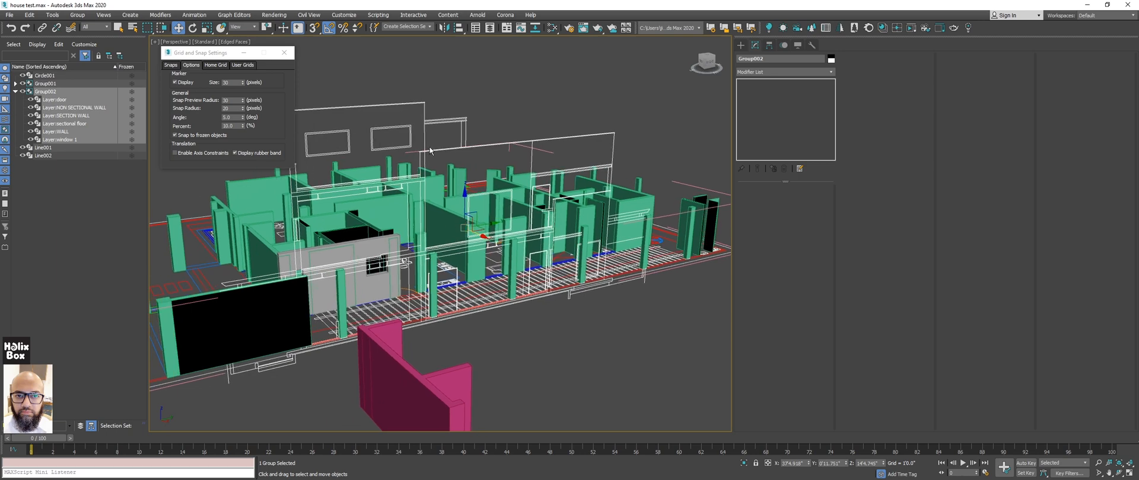
middle_click_drag(536, 189, 490, 198, "alt")
scroll(462, 214, "down", 3)
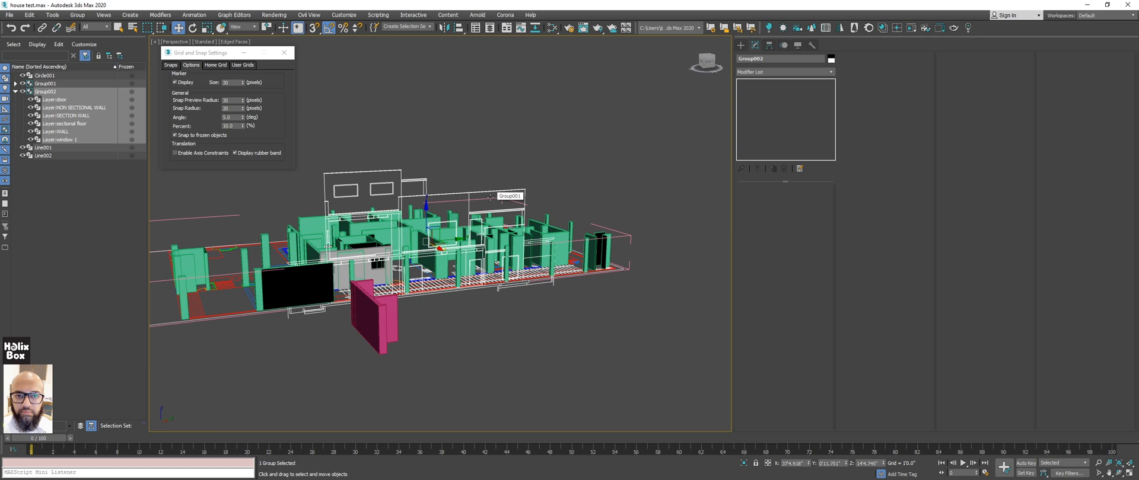
scroll(485, 196, "up", 2)
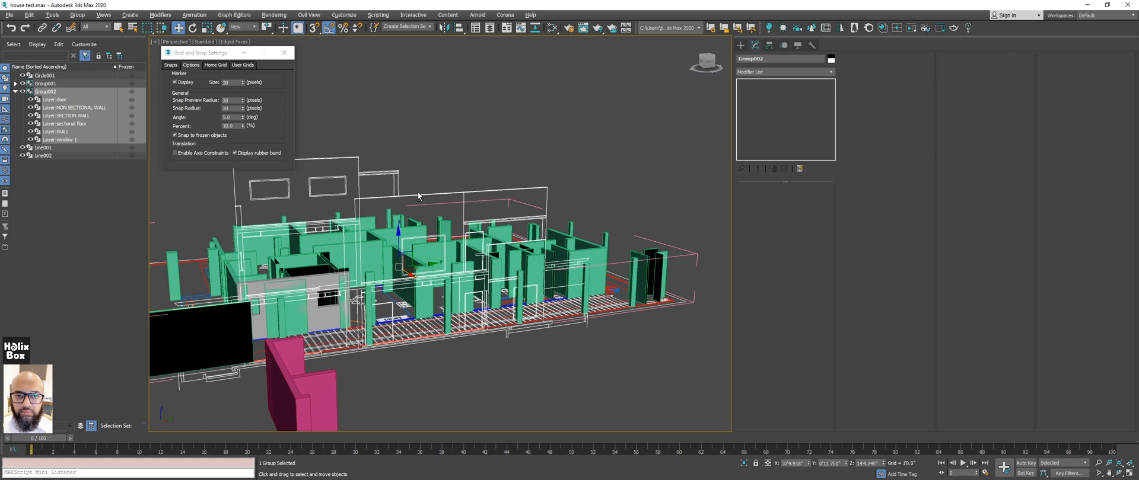
scroll(416, 204, "up", 2)
scroll(414, 204, "up", 1)
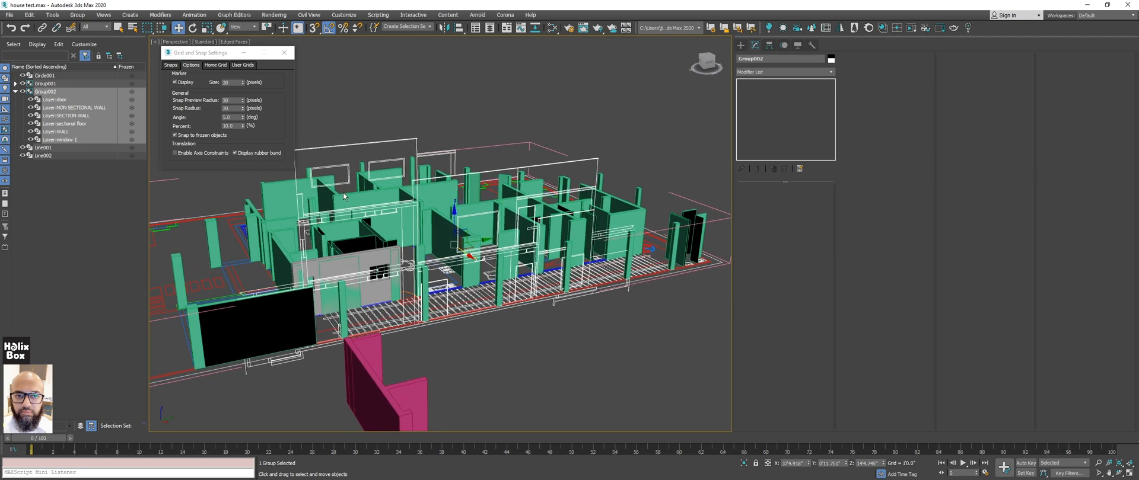
middle_click_drag(385, 189, 372, 202, "alt")
middle_click_drag(537, 245, 530, 239, "alt")
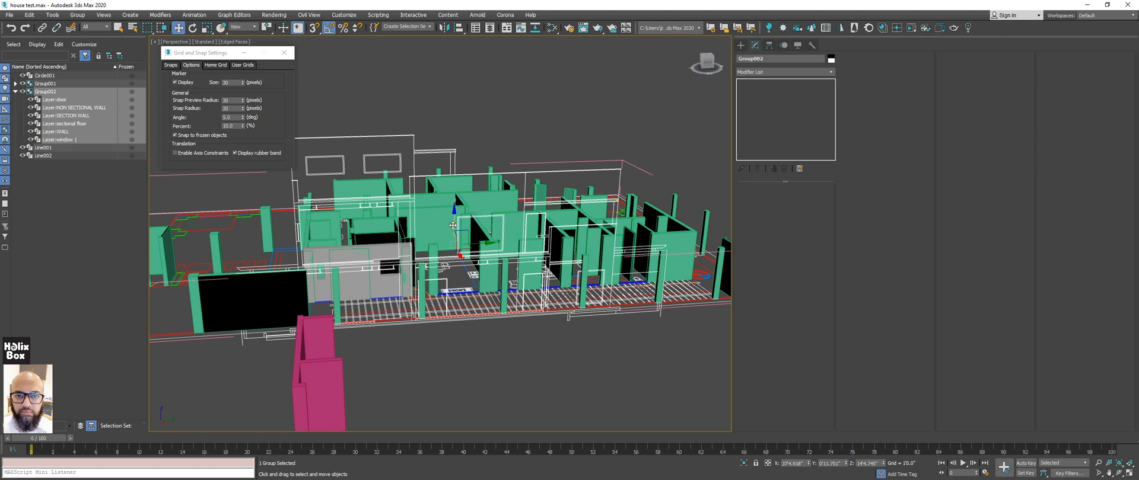
middle_click_drag(468, 195, 521, 194, "alt")
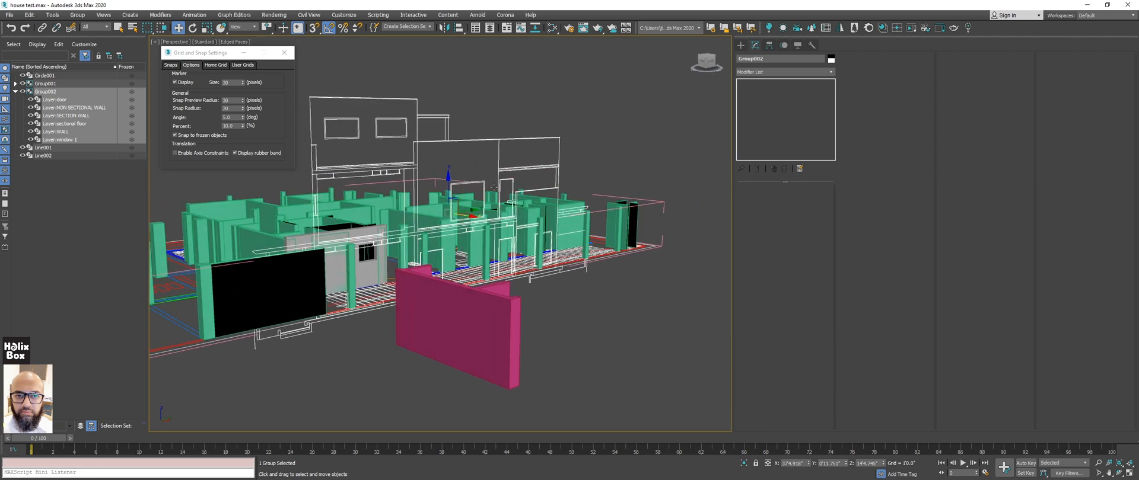
middle_click_drag(497, 194, 506, 217, "alt")
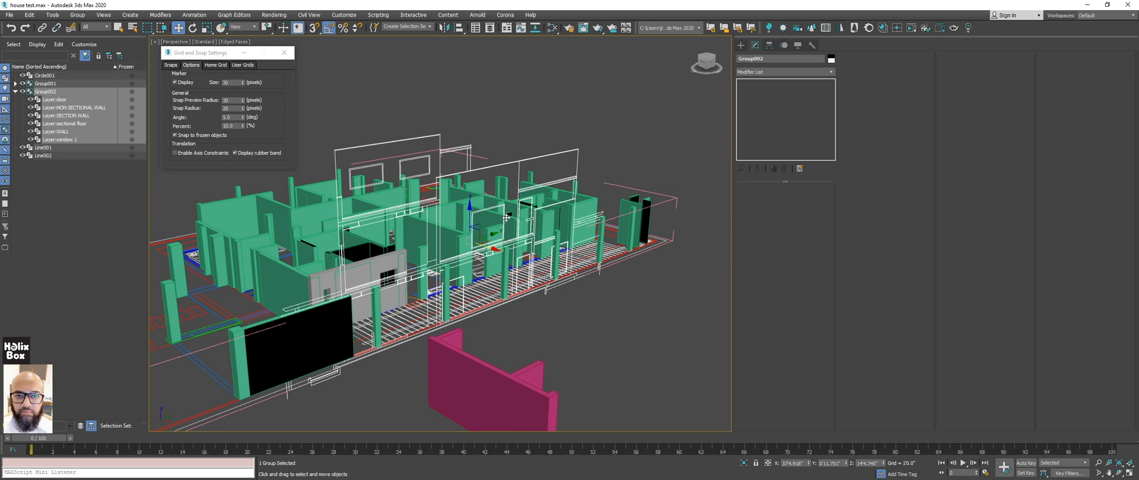
middle_click_drag(493, 236, 438, 237, "alt")
middle_click_drag(514, 259, 504, 244)
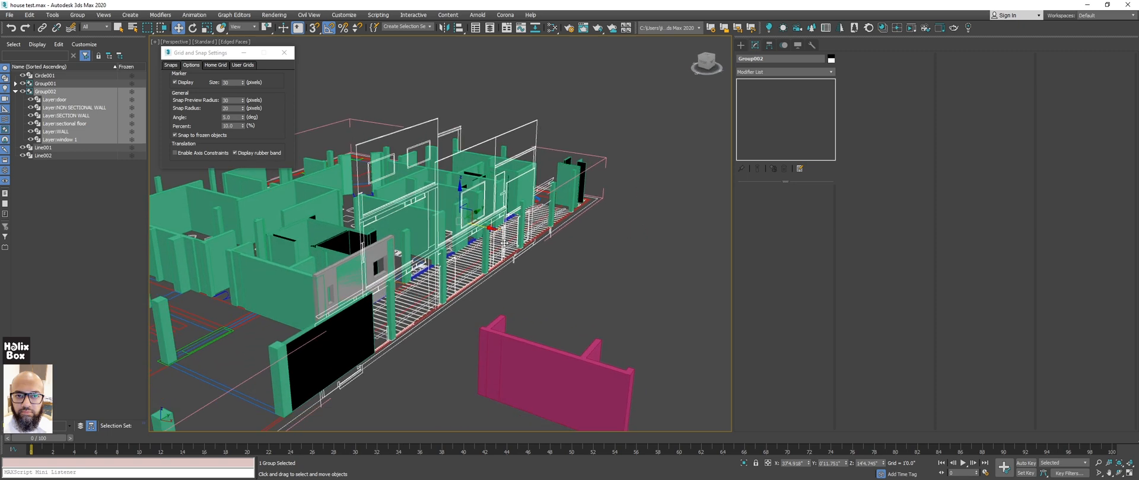
middle_click_drag(554, 291, 514, 241, "alt")
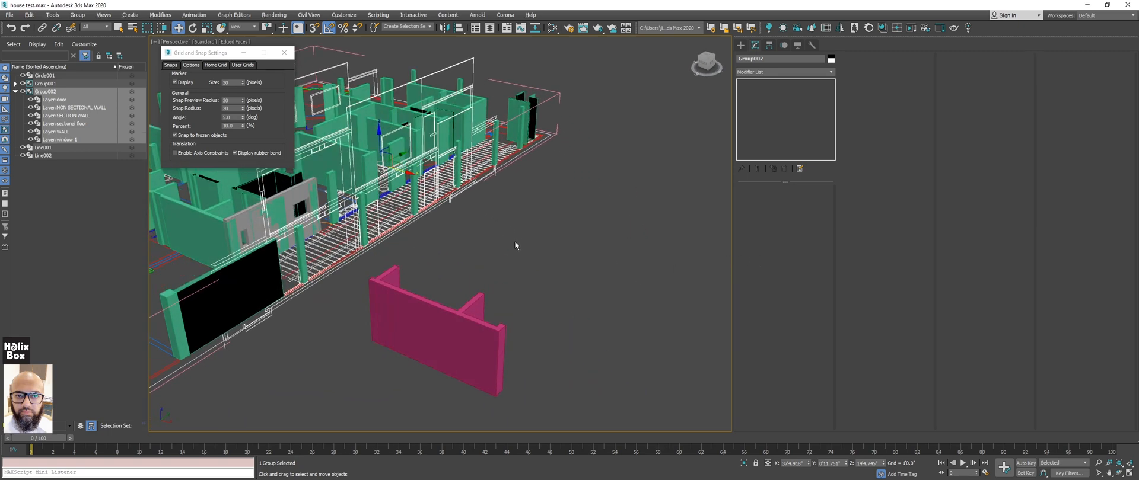
Step: Select the grey wall panel with the two window openings and isolate it from the rest of the scene
left_click(288, 196)
middle_click_drag(407, 249, 530, 274, "alt")
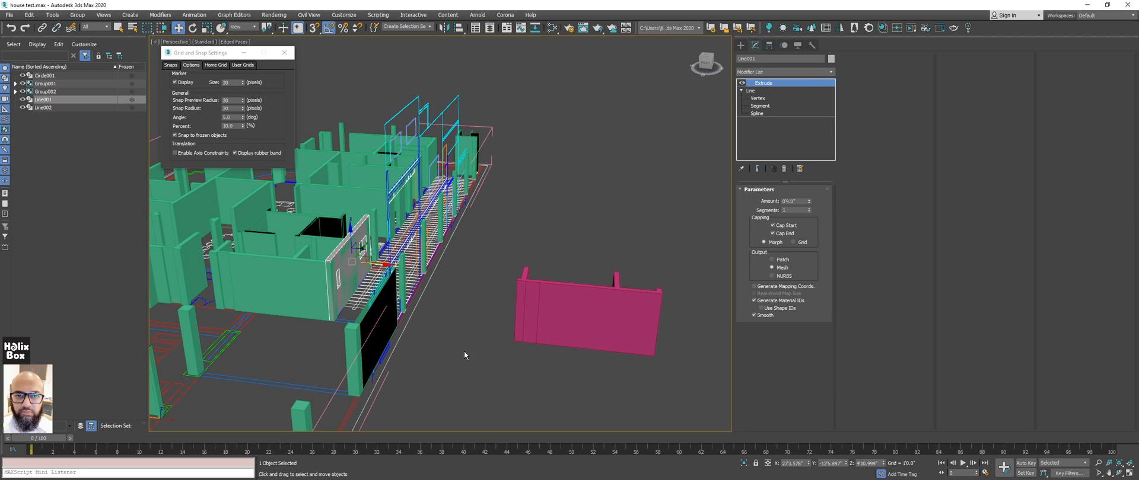
middle_click_drag(463, 292, 378, 274, "alt")
scroll(401, 261, "up", 2)
scroll(415, 232, "down", 2)
scroll(409, 229, "up", 5)
scroll(409, 231, "down", 2)
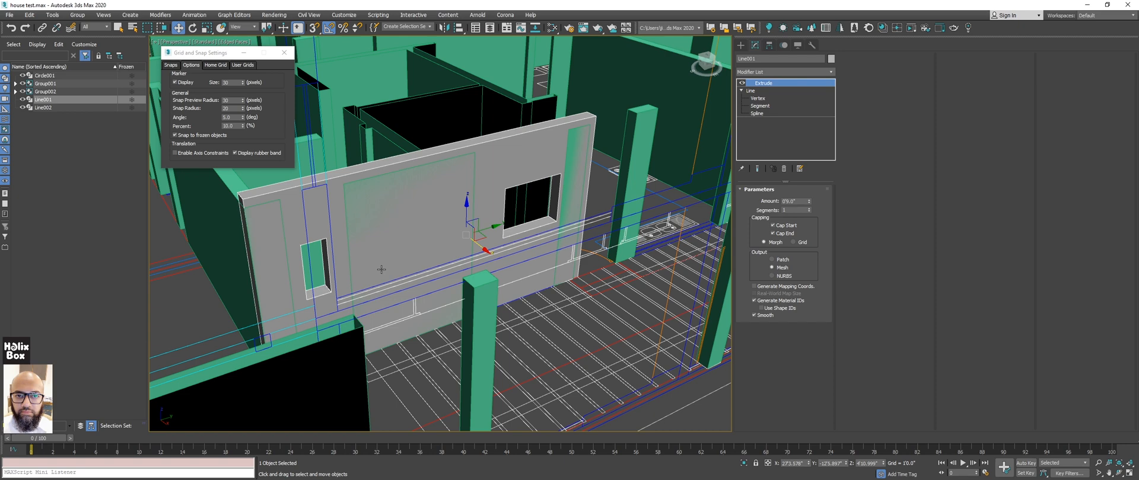
scroll(463, 229, "up", 3)
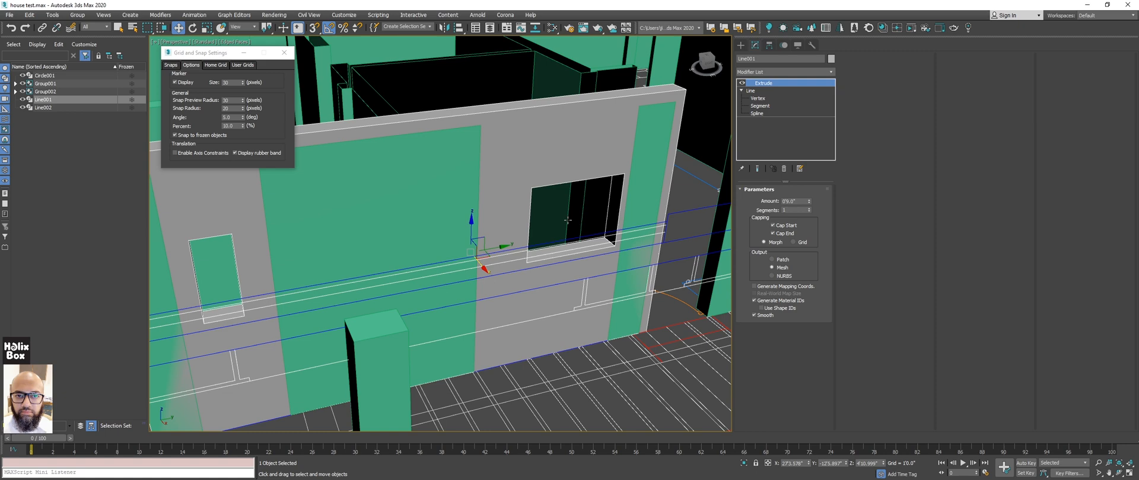
key("alt+q")
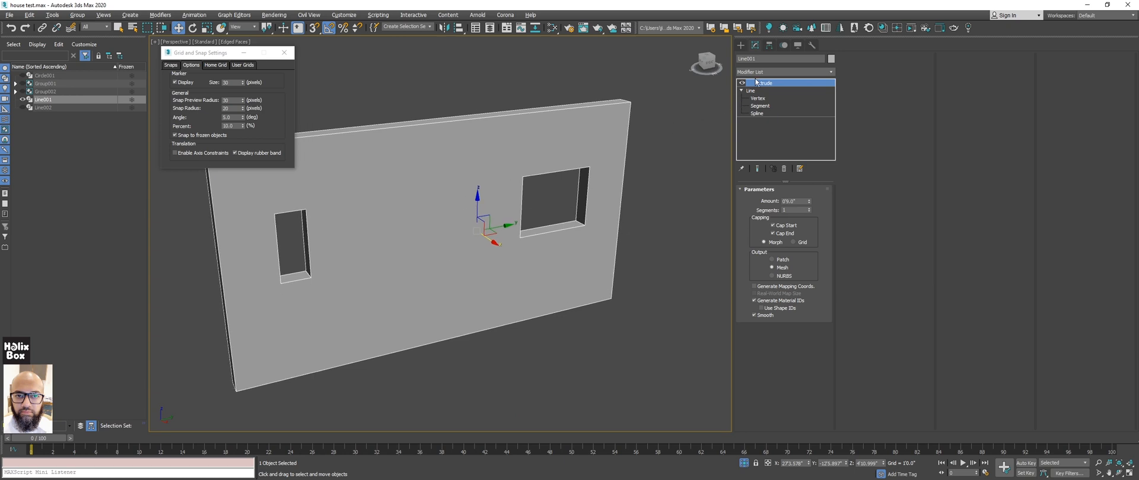
Step: Add an Edit Poly modifier on top of the panel's Extrude and close the grid and snap settings
left_click(773, 71)
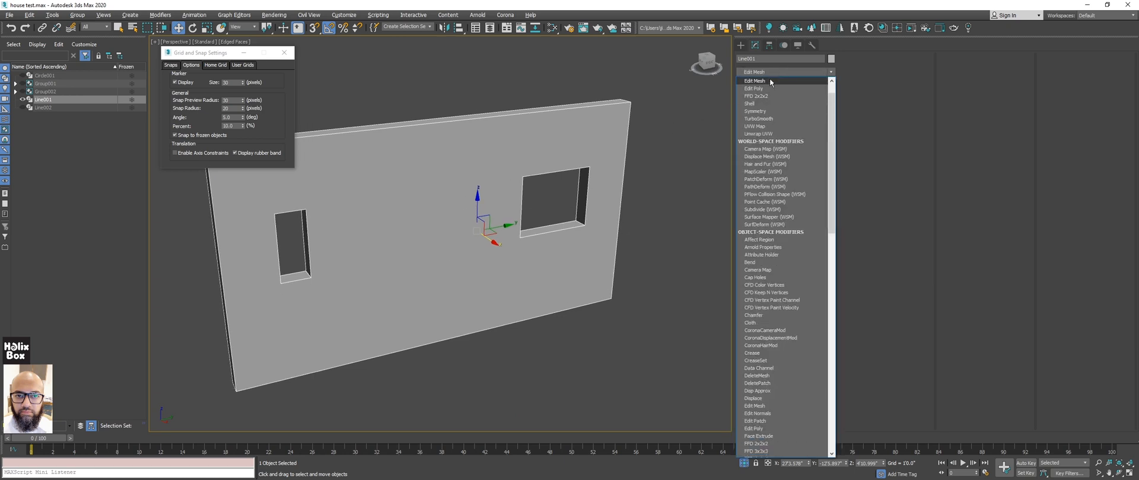
left_click(765, 88)
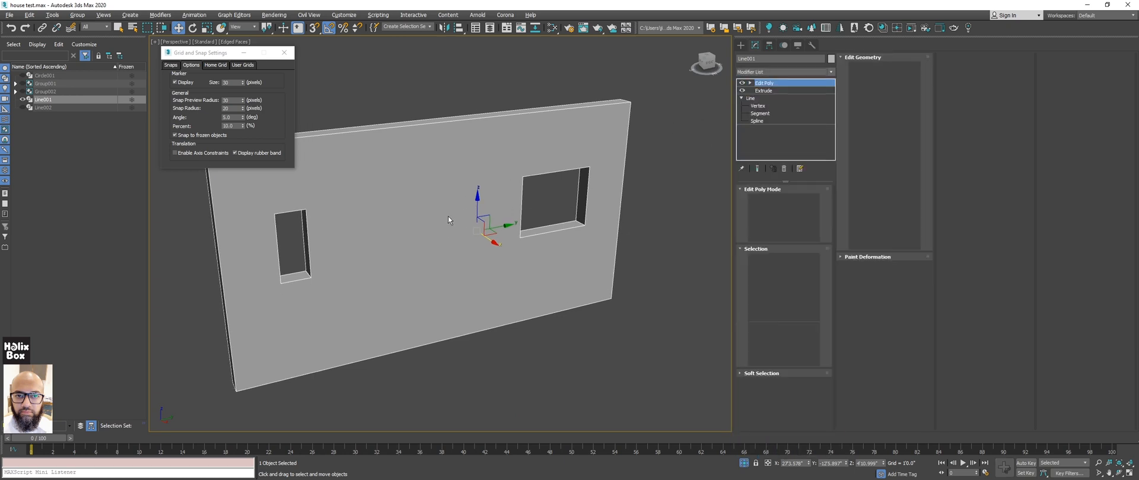
middle_click_drag(445, 289, 441, 259, "alt")
left_click_drag(217, 55, 209, 57)
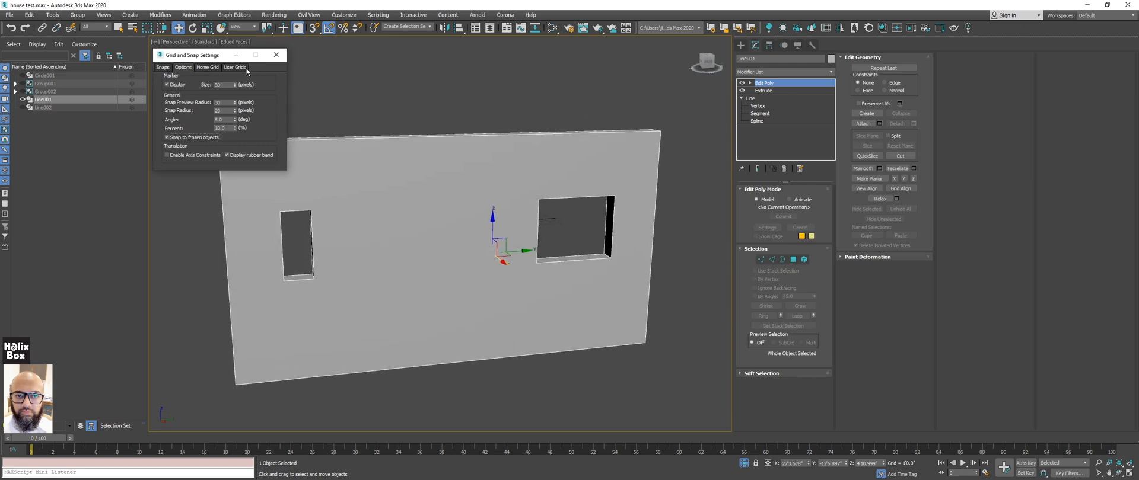
left_click(277, 52)
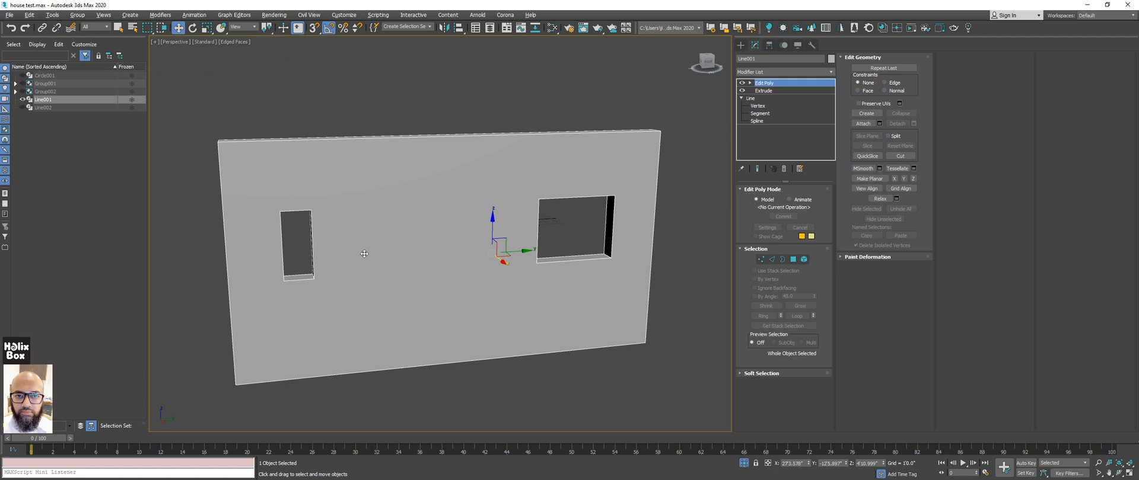
Step: Show the isolated panel framed in the Left view, shaded with edged faces and with the grid hidden
middle_click_drag(364, 255, 363, 244, "alt")
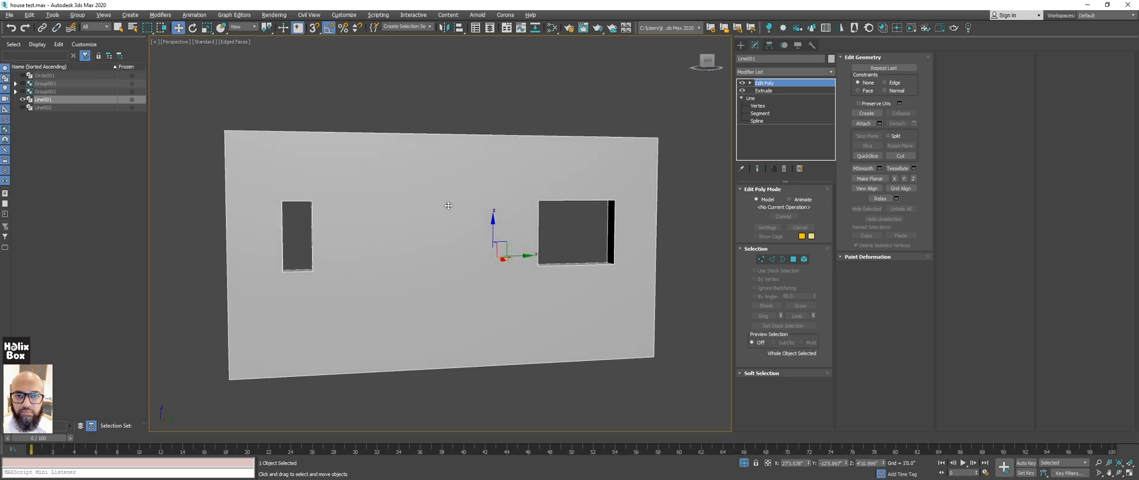
key("f")
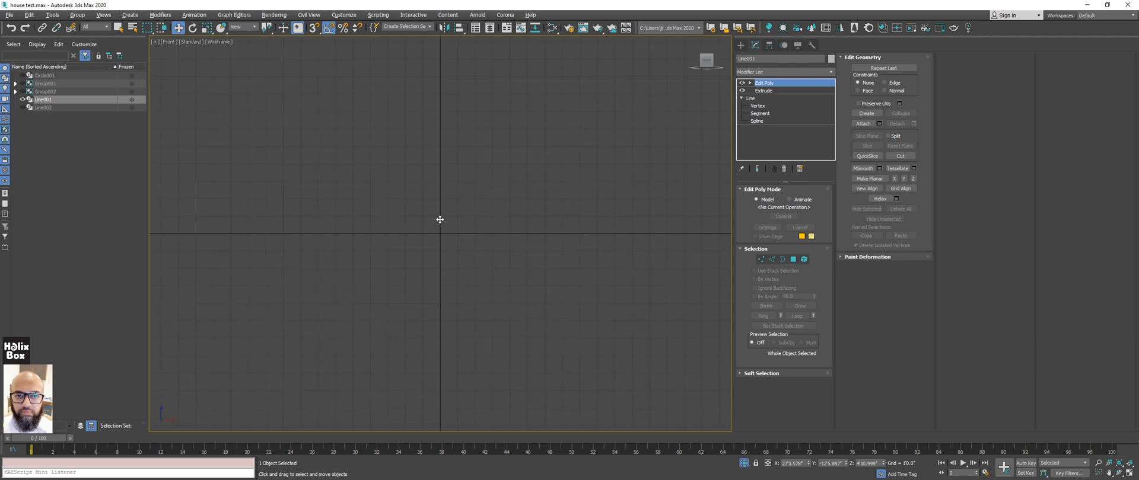
key("z")
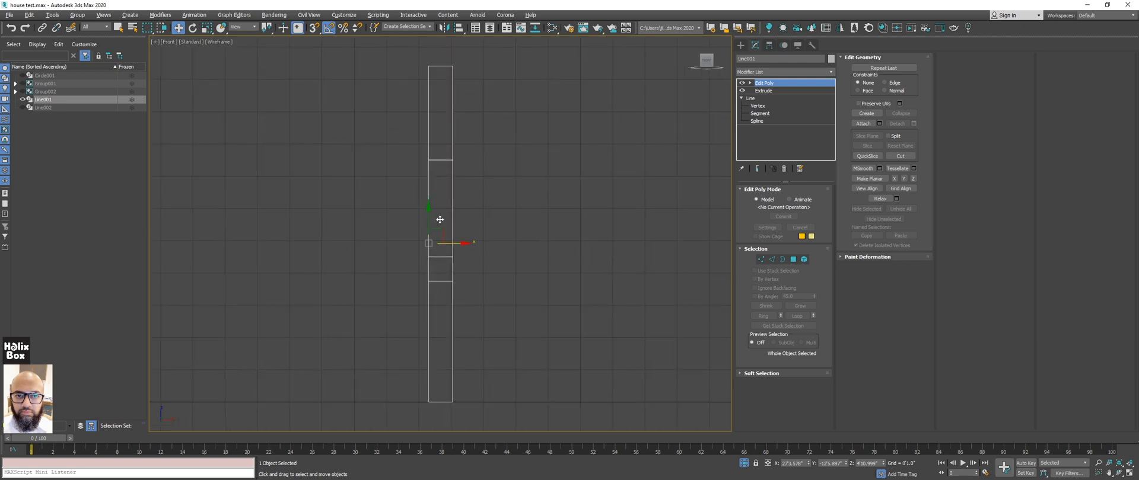
key("l")
key("z")
key("F3")
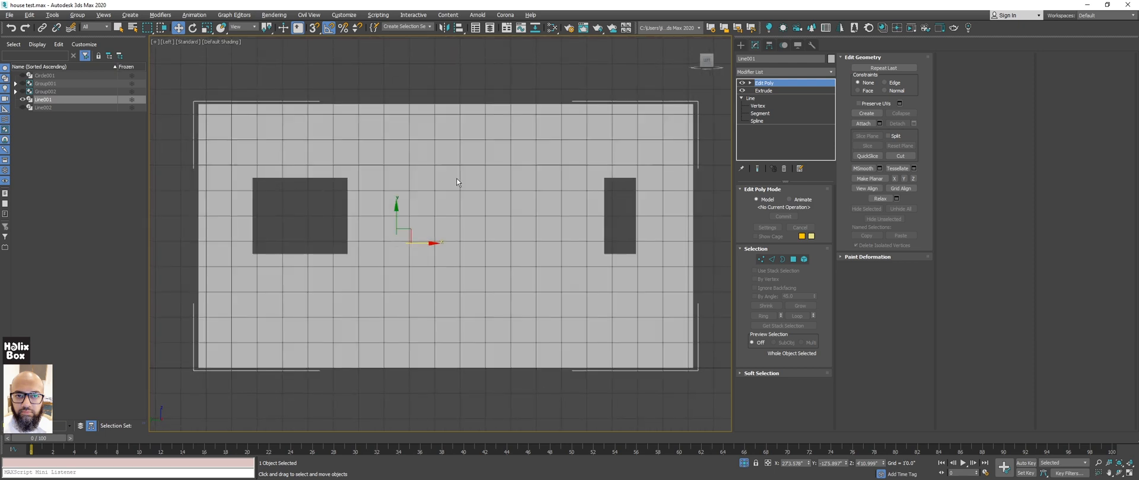
key("g")
key("z")
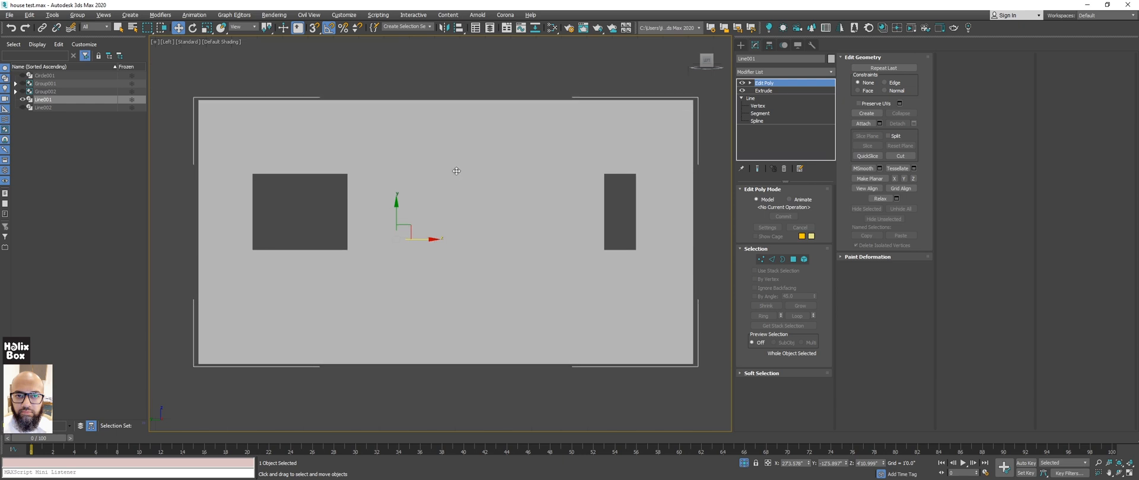
key("F4")
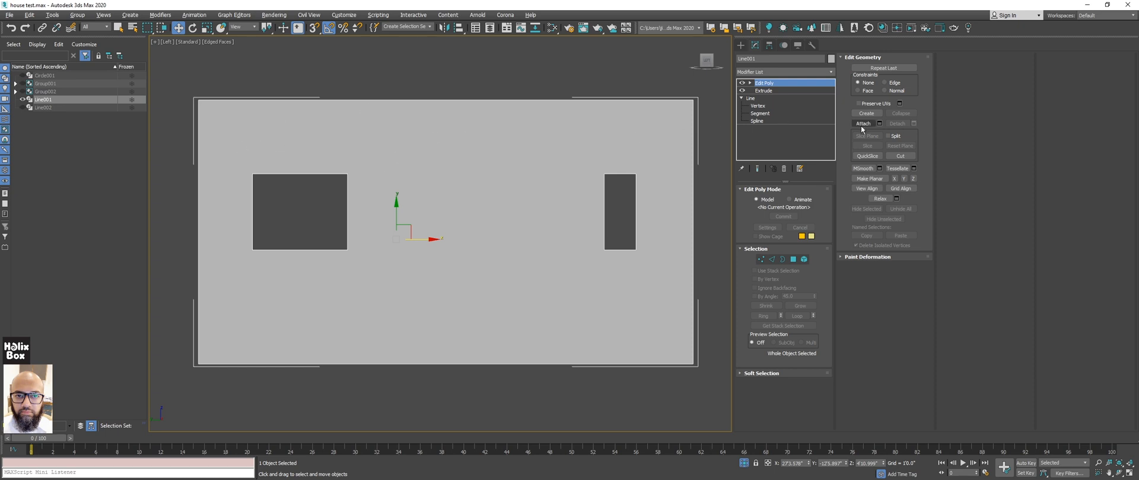
Step: Cut a horizontal edge across the full width of the panel's face just above the window openings, and return to perspective
right_click(502, 154)
left_click(488, 90)
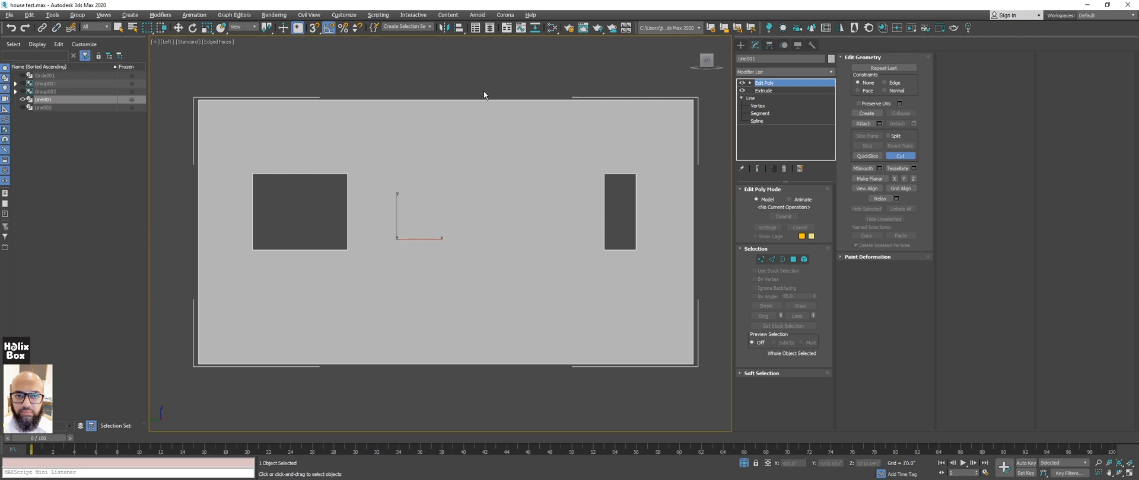
left_click(199, 159)
left_click(693, 160)
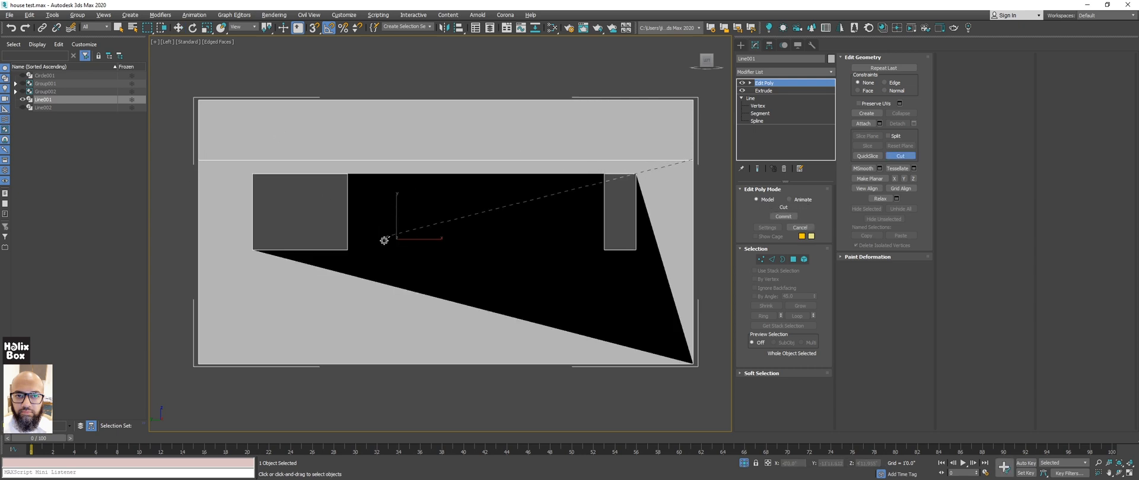
right_click(468, 283)
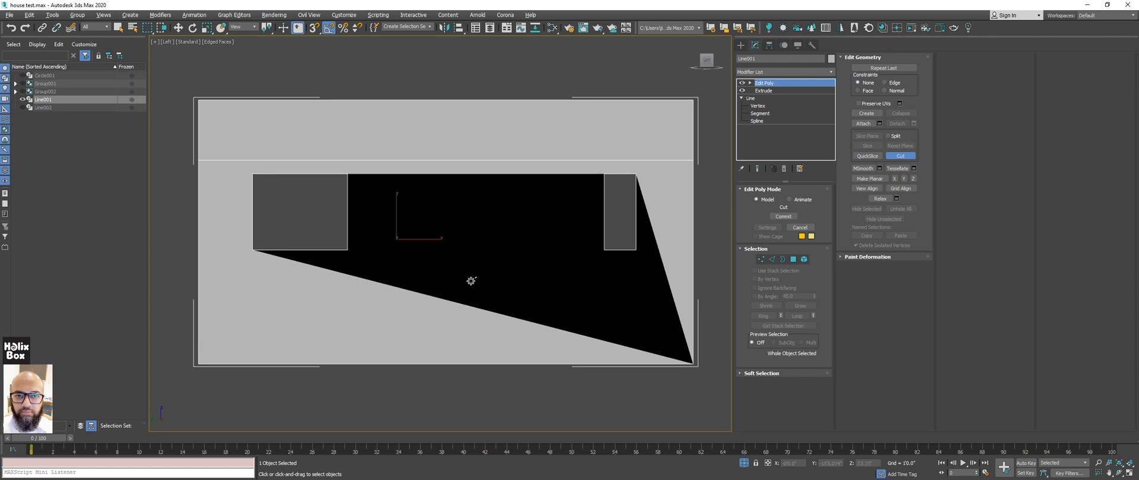
right_click(469, 274)
key("p")
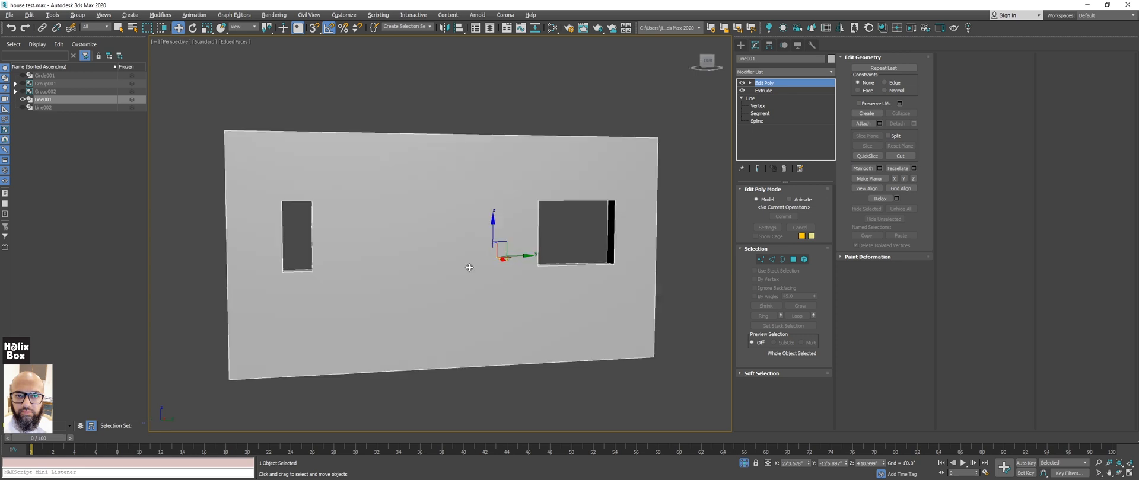
Step: Connect the two vertical end edges of the panel's face above the horizontal cut with one segment
mouse_move(445, 260)
middle_mouse_down("alt")
mouse_move(463, 286)
mouse_move(592, 251)
middle_mouse_up("alt")
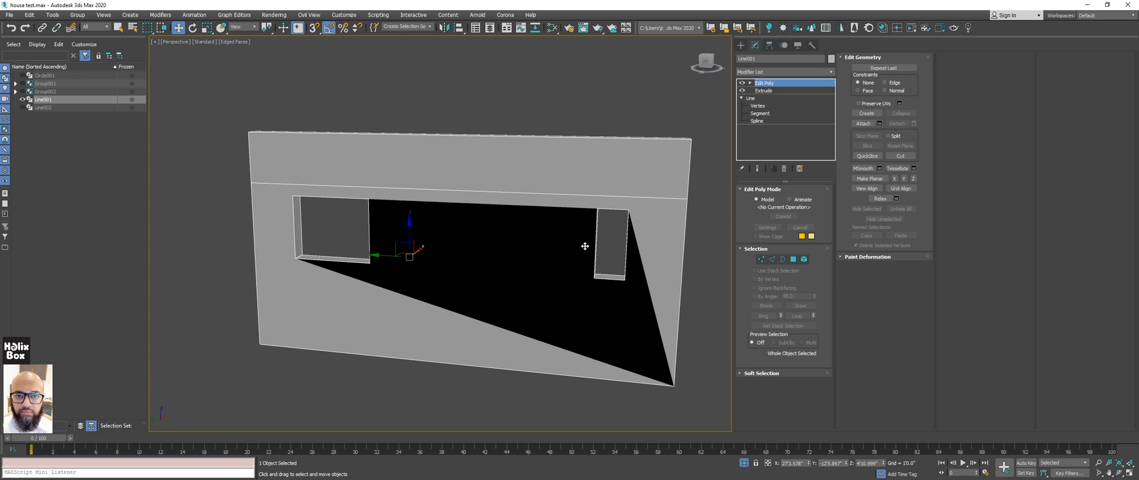
middle_click_drag(554, 247, 366, 175, "alt")
key("2")
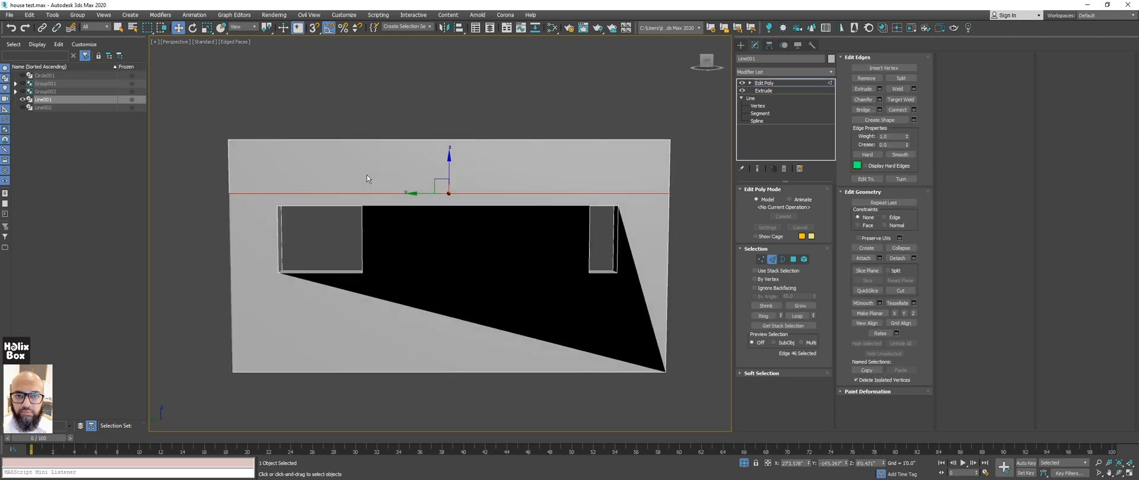
middle_click_drag(223, 183, 270, 157, "alt")
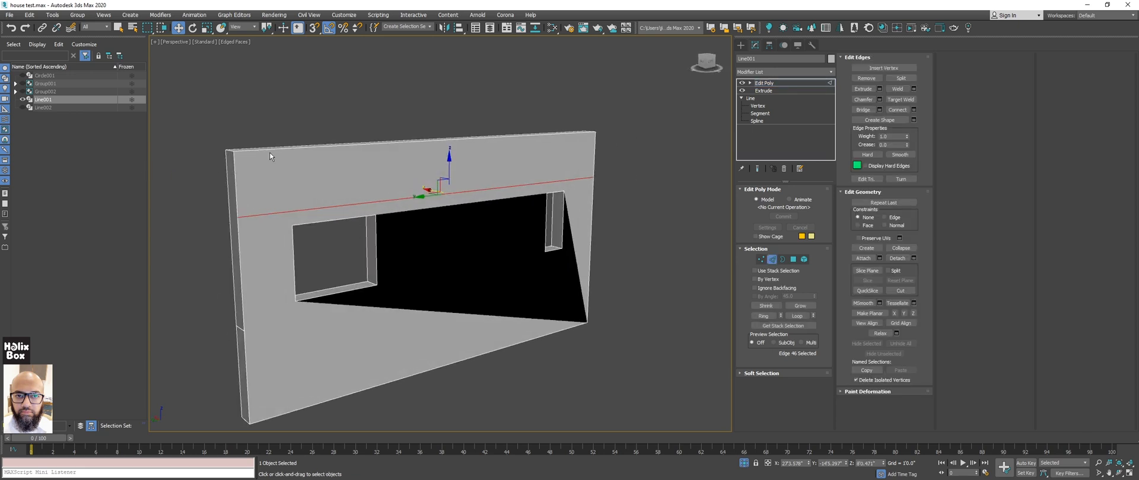
left_click(237, 183)
left_click(595, 159, "ctrl")
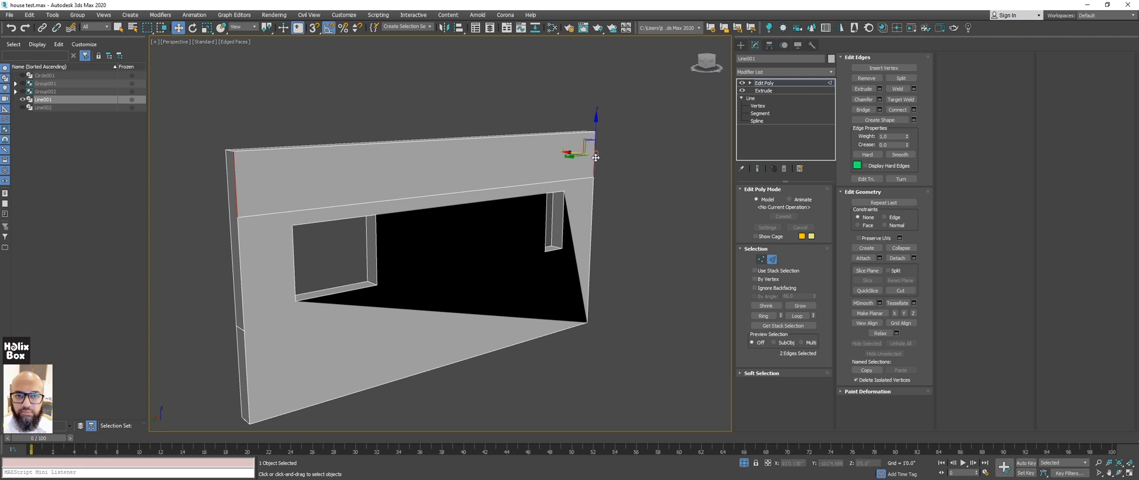
middle_click_drag(435, 158, 425, 150, "alt")
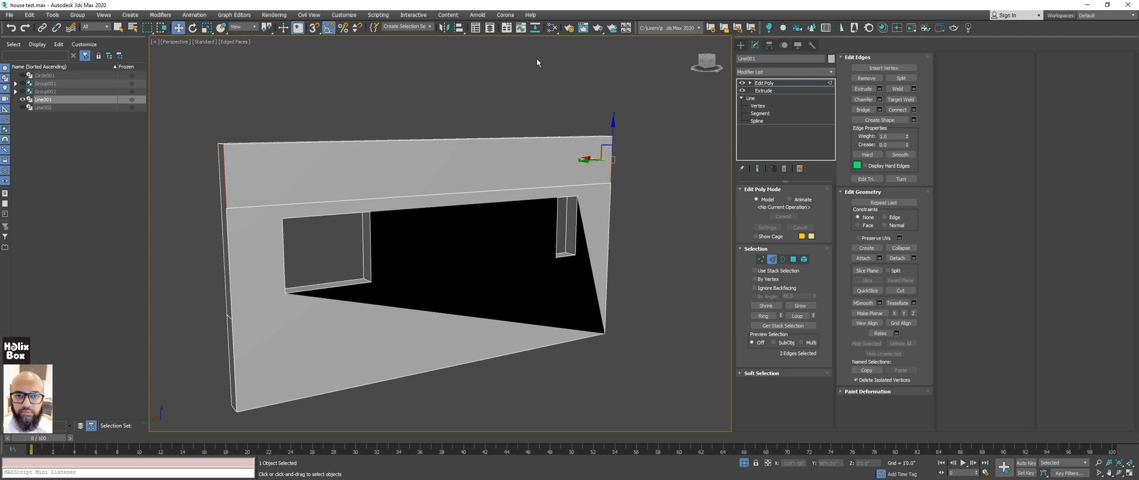
left_click(504, 32)
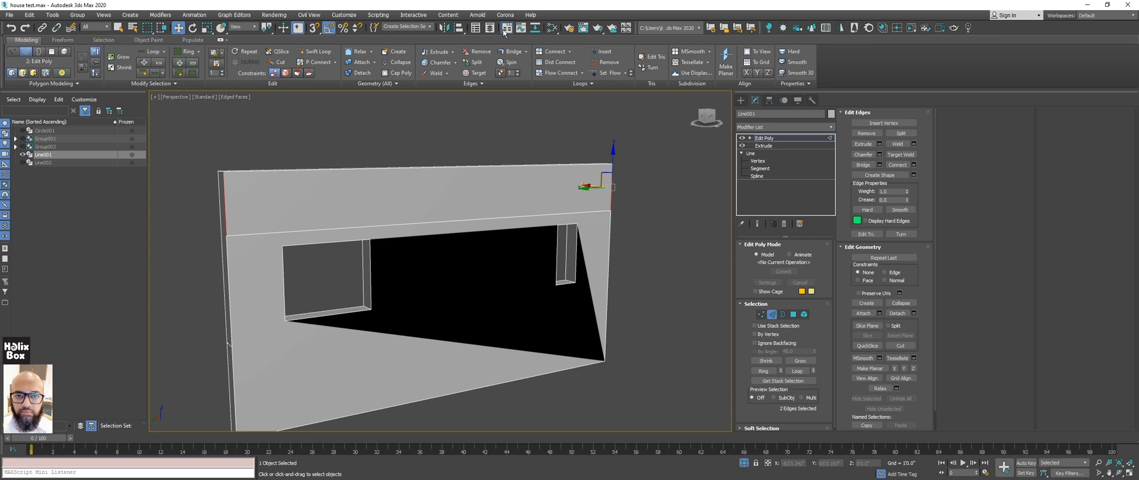
left_click(505, 29)
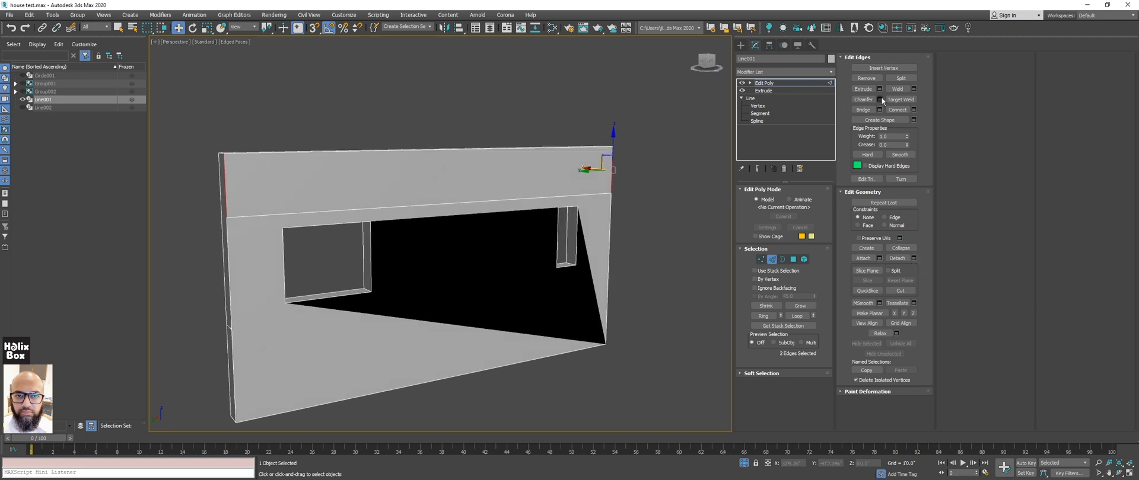
left_click(914, 110)
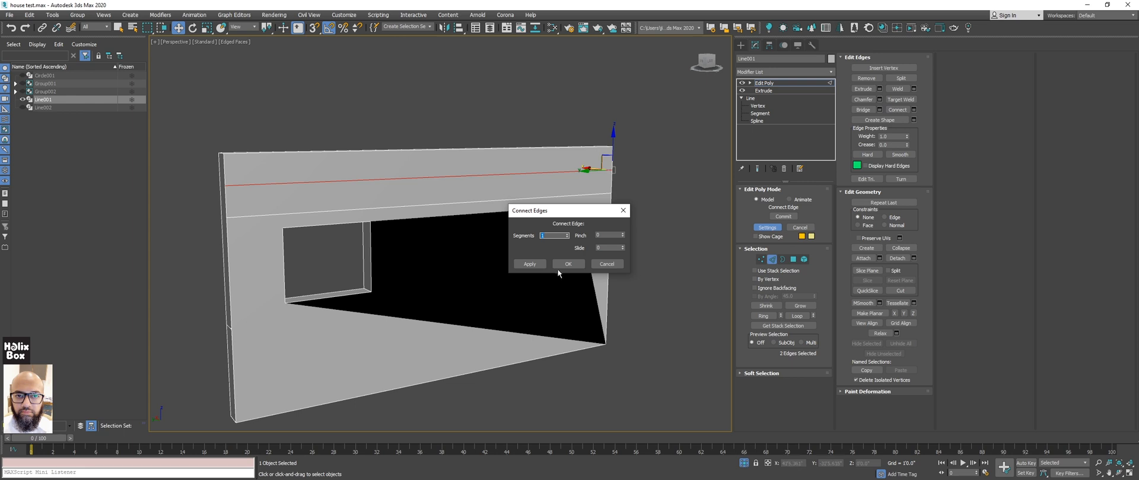
left_click(560, 264)
Step: Extrude the new horizontal edge slightly to form a thin groove across the panel's face above the windows
scroll(355, 202, "up", 5)
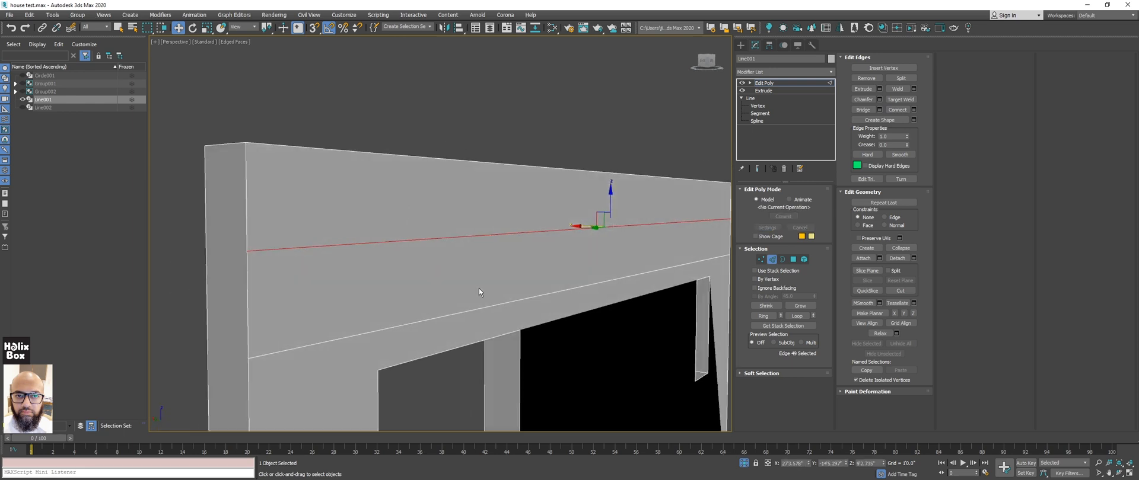
middle_click_drag(478, 288, 496, 247, "alt")
scroll(496, 247, "up", 2)
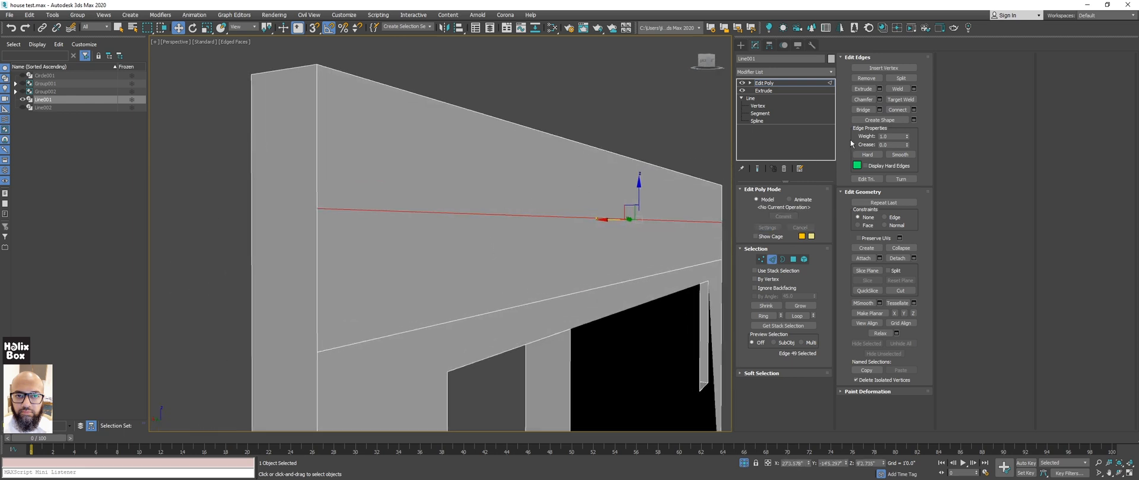
left_click(879, 89)
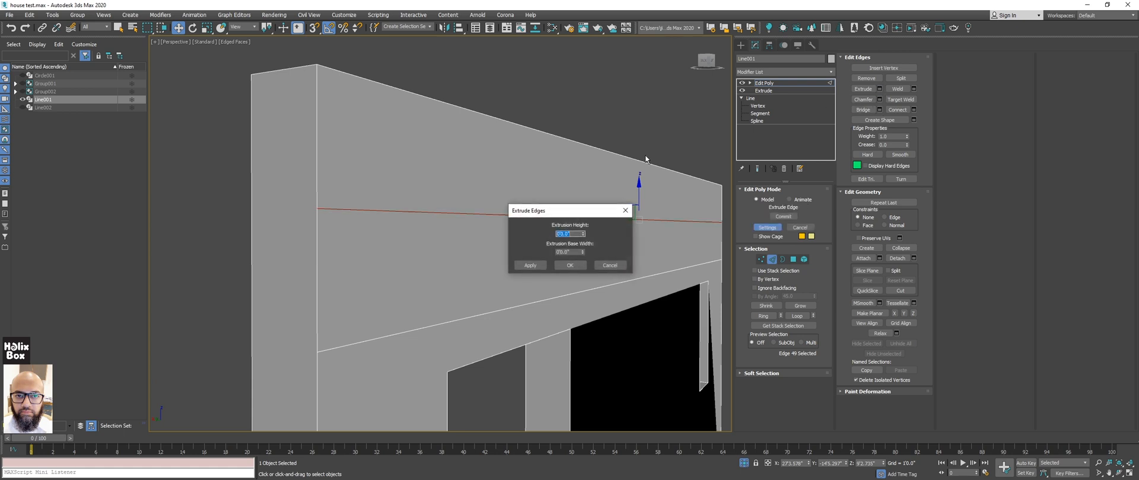
left_click_drag(583, 235, 582, 254)
left_click(570, 265)
scroll(588, 229, "up", 4)
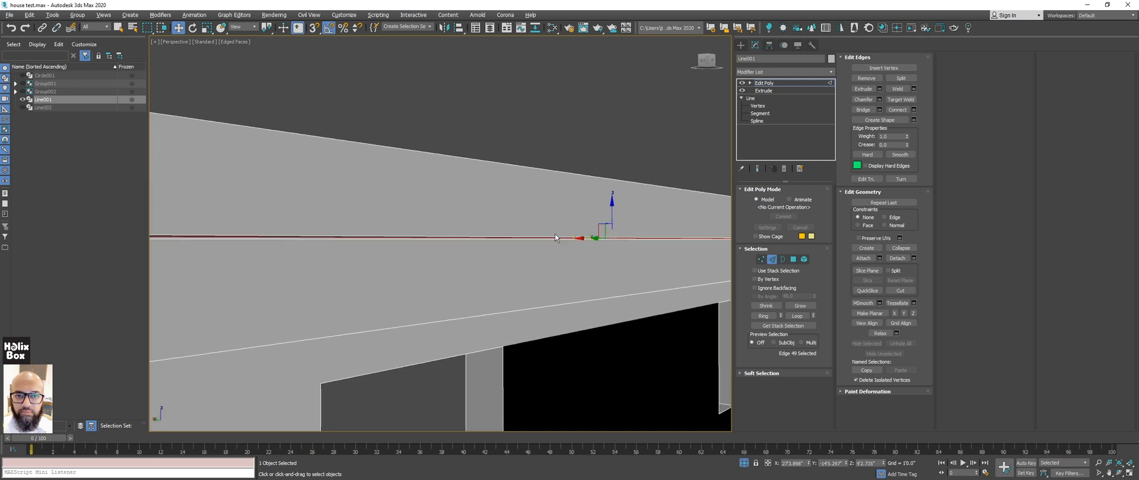
Step: Examine the groove and the panel's face shading with the panel deselected and selected, without edged faces
left_click(550, 64)
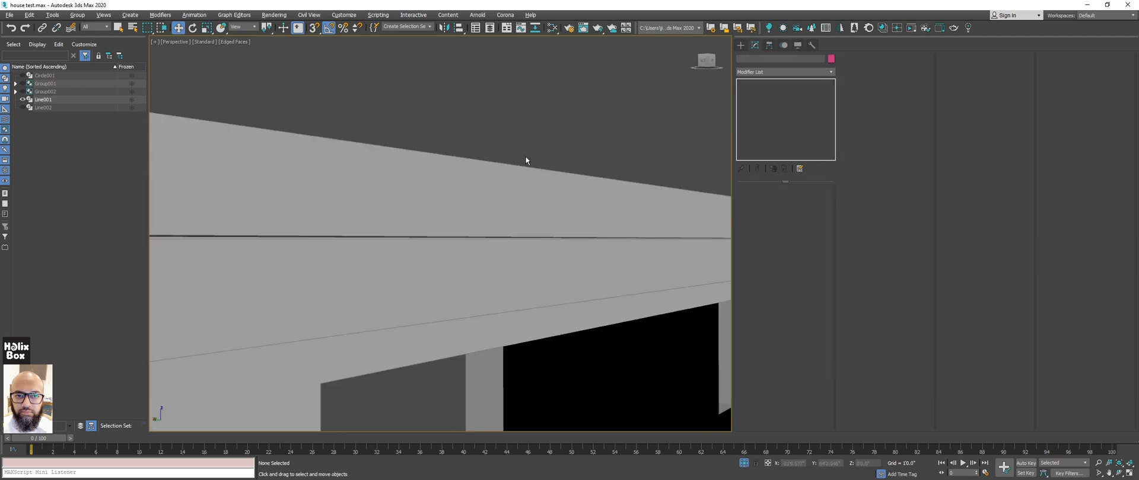
scroll(525, 158, "down", 6)
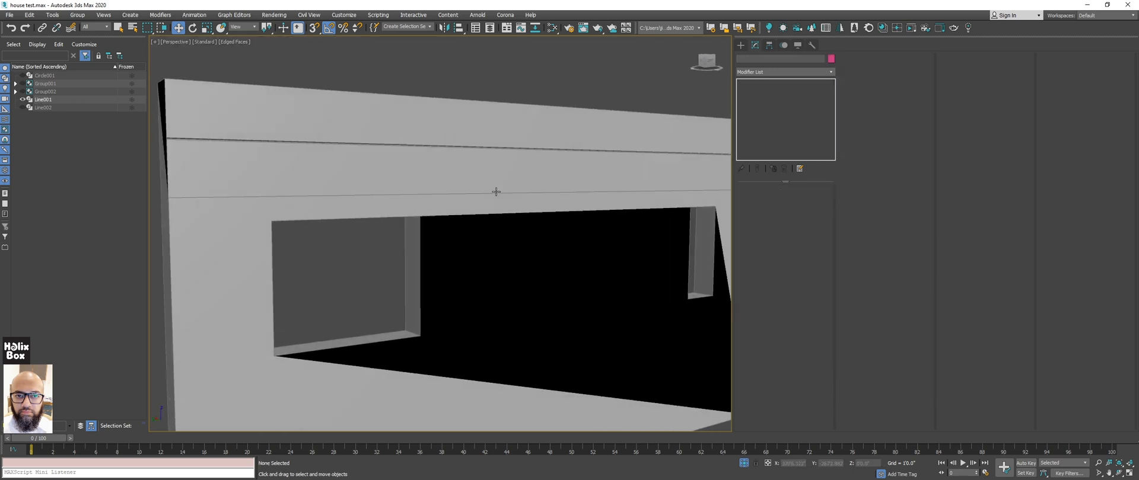
middle_click_drag(496, 192, 526, 186, "alt")
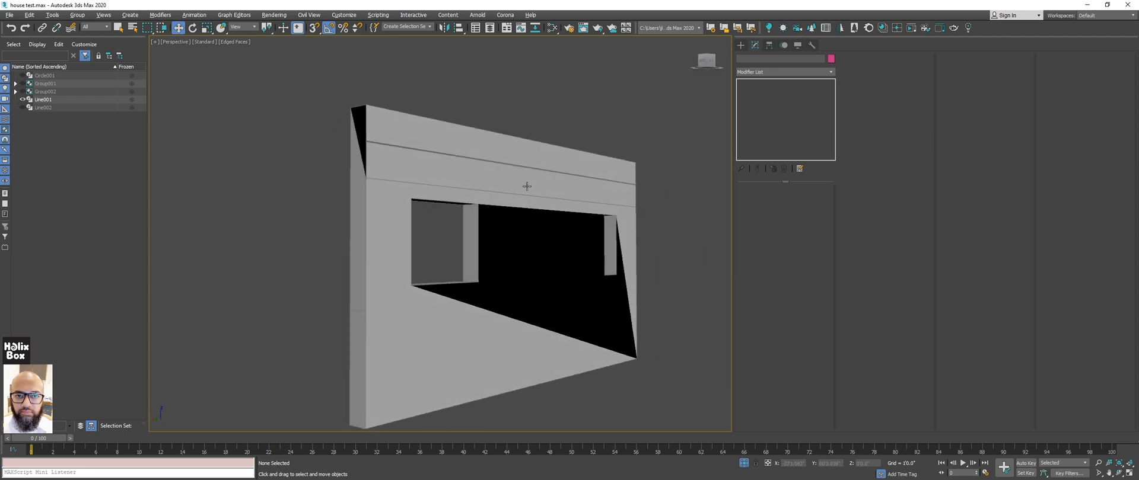
left_click(386, 176)
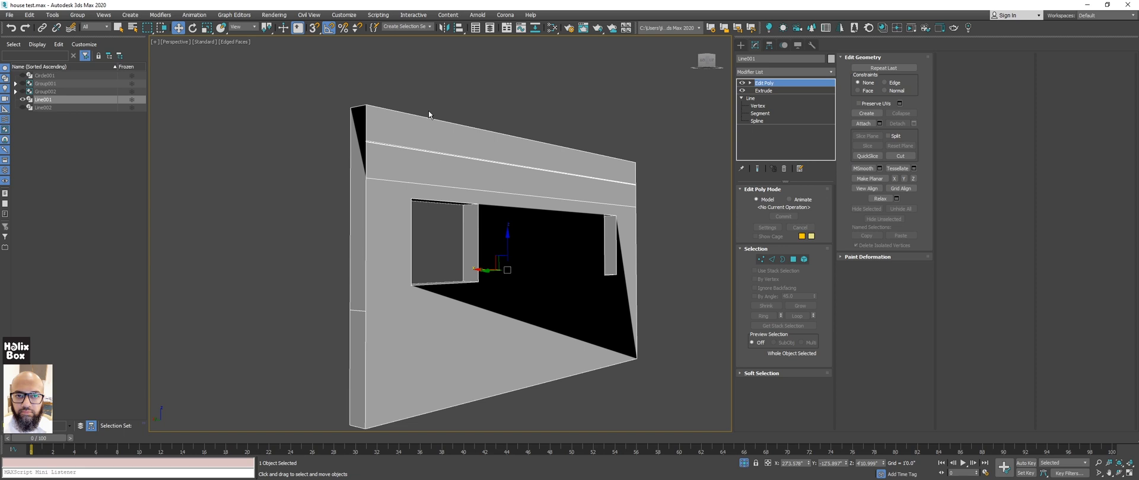
key("F4")
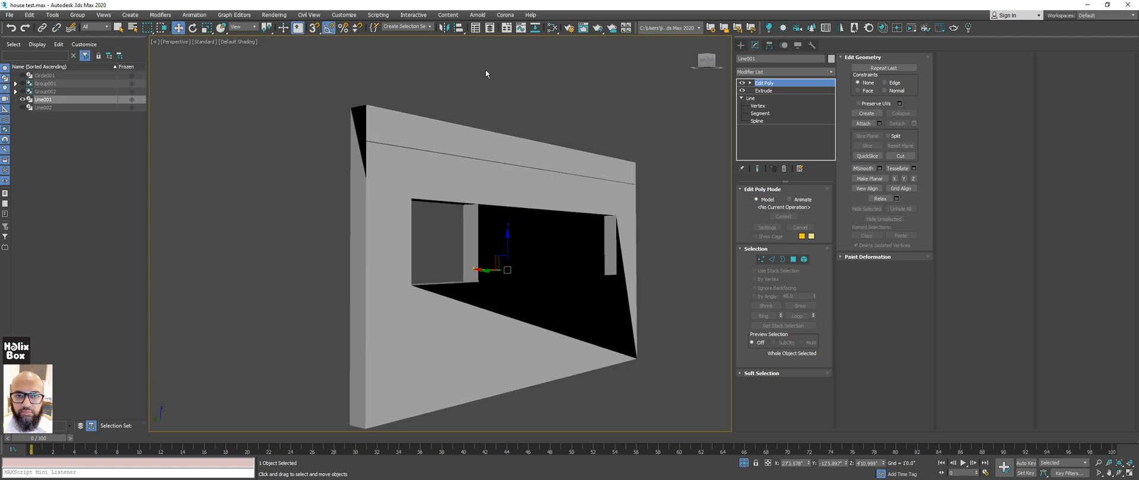
scroll(488, 209, "up", 2)
mouse_move(479, 205)
middle_mouse_down("alt")
mouse_move(445, 205)
mouse_move(474, 190)
mouse_move(464, 218)
middle_mouse_up("alt")
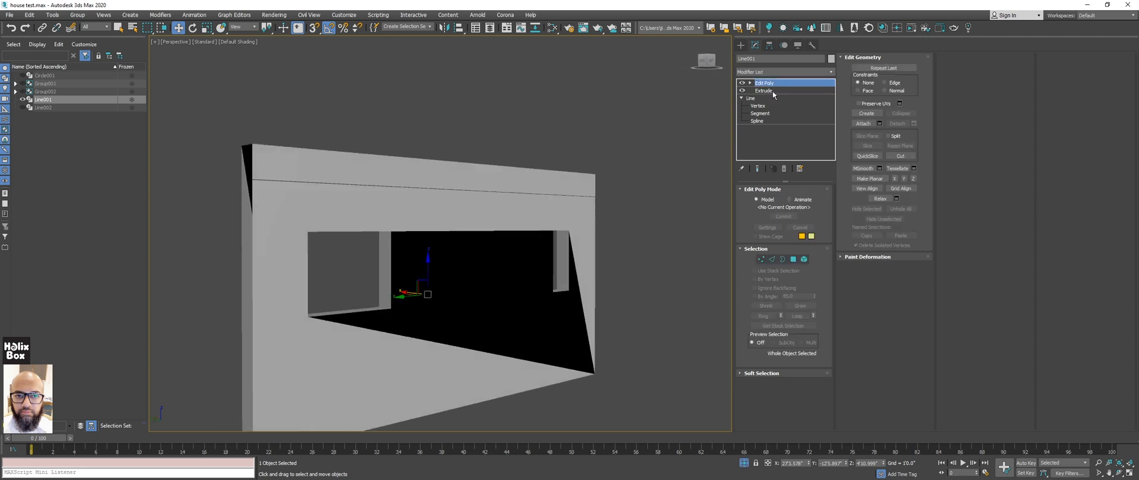
middle_click_drag(421, 217, 443, 199, "alt")
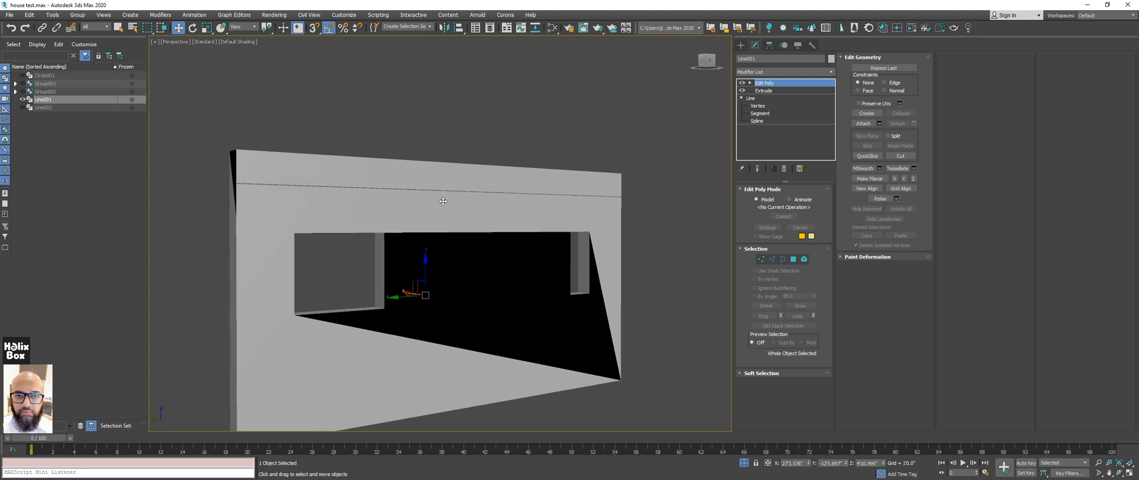
key("F4")
key("F4")
Step: Switch off the panel's Edit Poly modifier and show the panel with edged faces
left_click(742, 83)
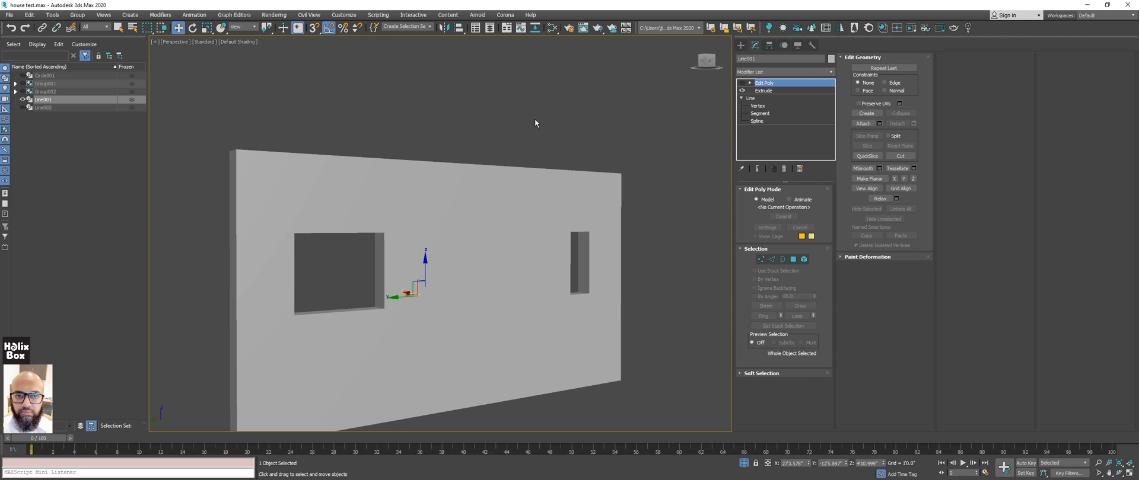
key("F4")
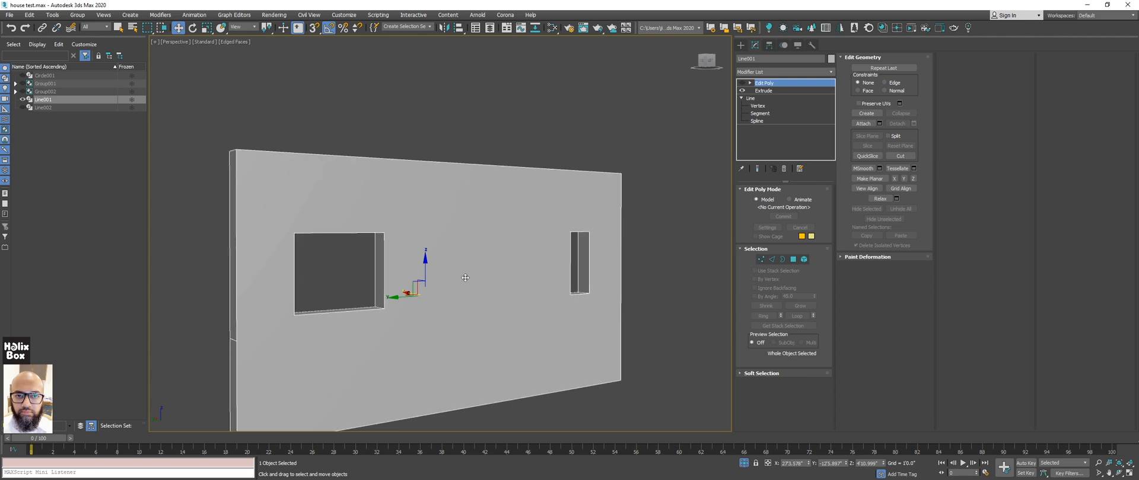
middle_click_drag(465, 278, 463, 276)
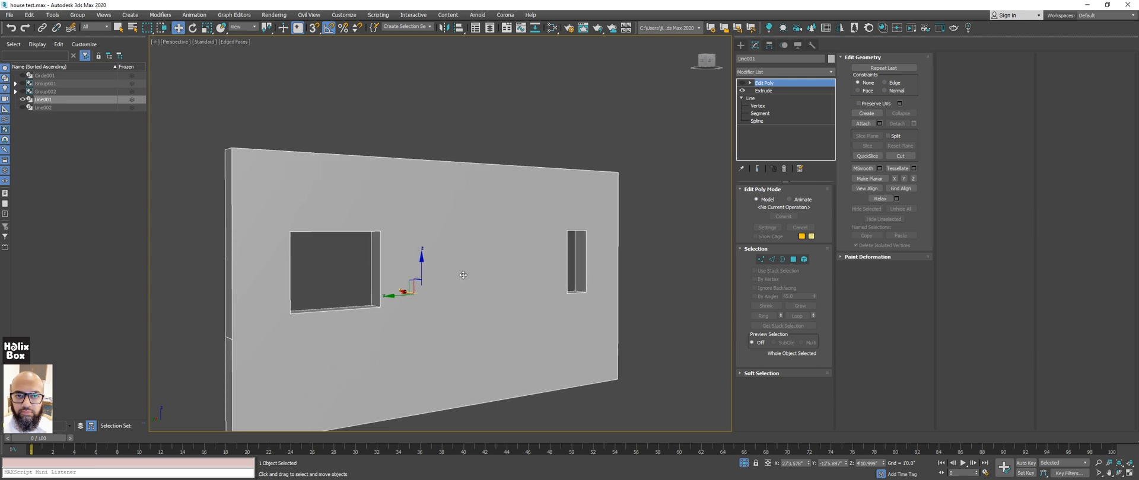